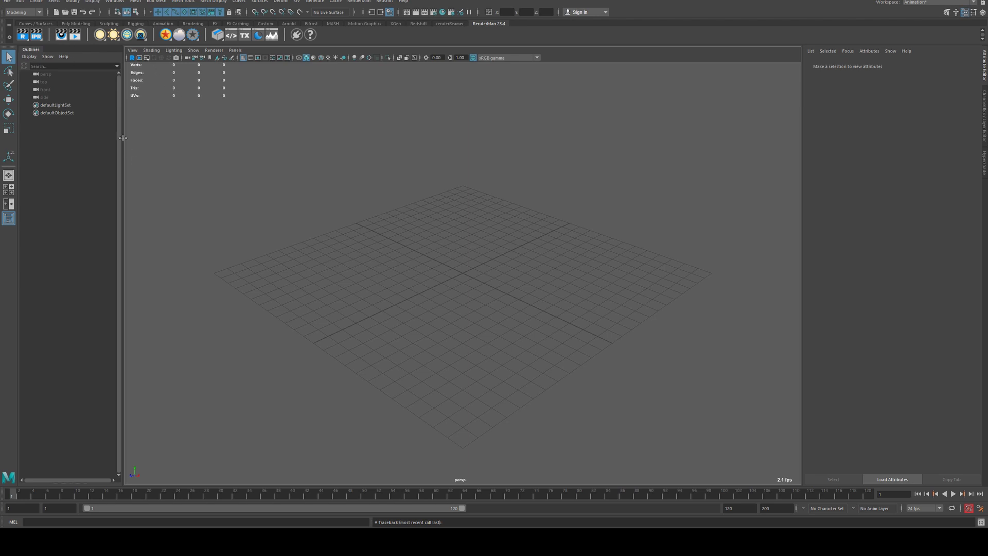
Step: Create a polygon plane and set its X, Y and Z scale to 24
left_click(76, 23)
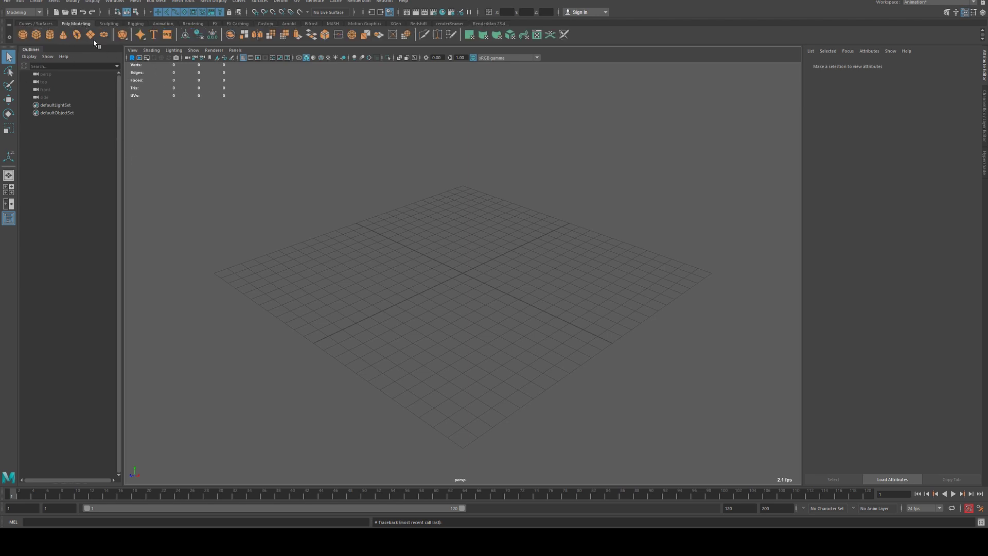
left_click(90, 35)
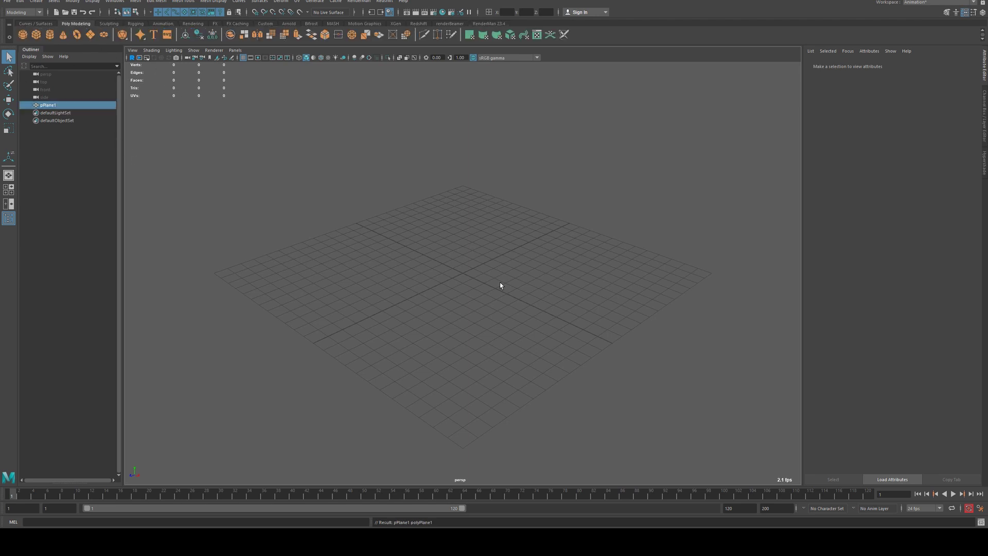
left_click(984, 130)
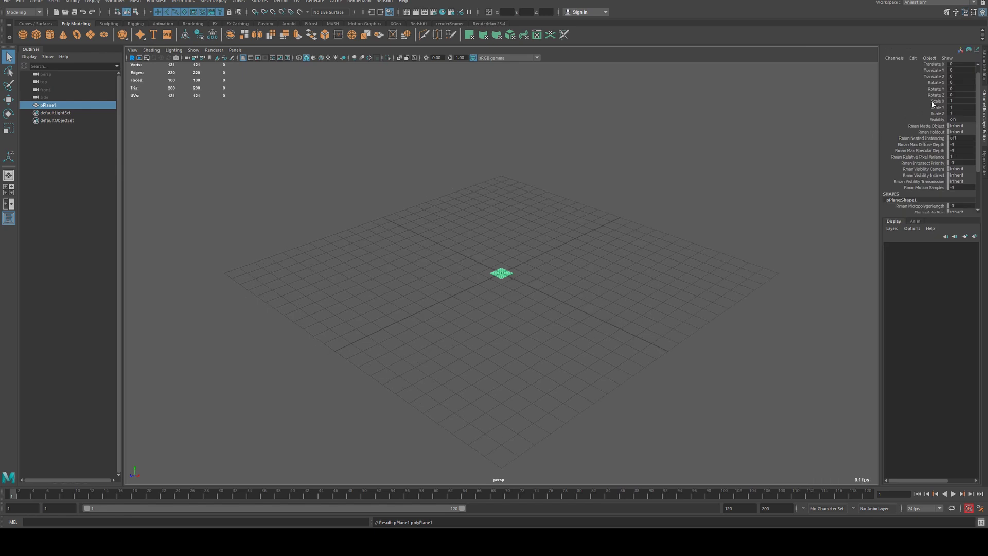
left_click_drag(936, 101, 955, 117)
type("24")
key("Return")
left_click(704, 125)
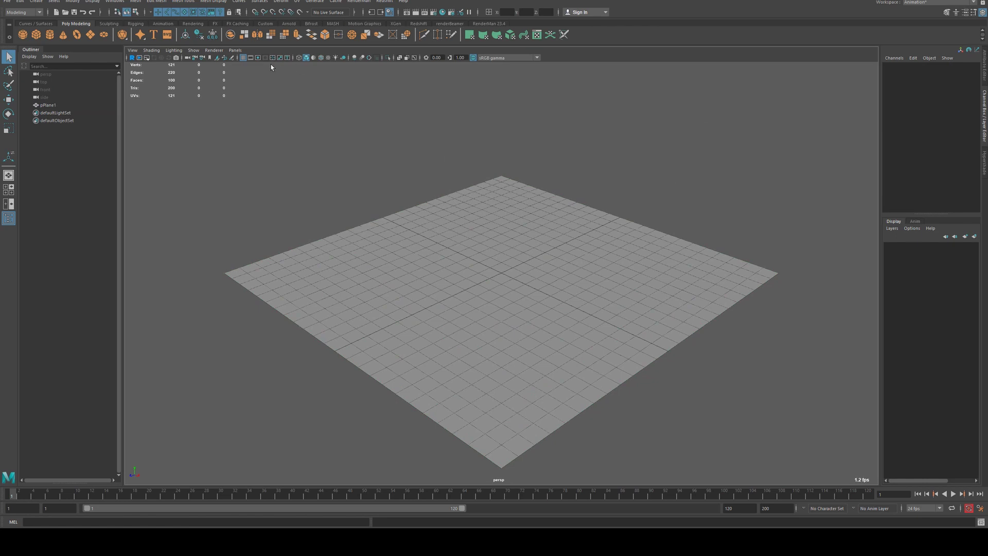
Step: Hide the viewport grid and set the plane's width and height subdivisions to 250
left_click(242, 58)
left_click(524, 273)
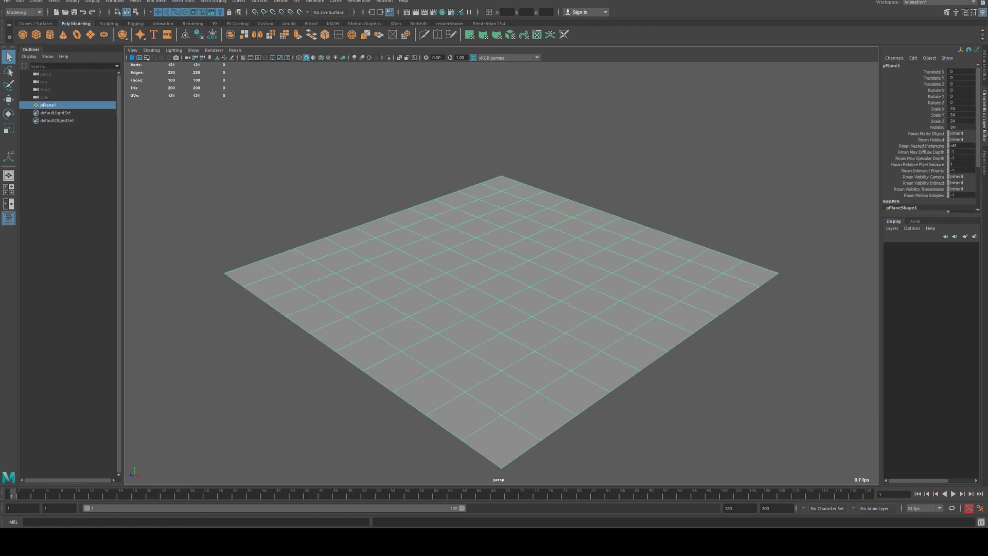
scroll(928, 149, "down", 3)
left_click(896, 204)
scroll(899, 179, "down", 2)
left_click_drag(933, 191, 937, 197)
left_click(959, 197)
left_click(959, 197)
type("250")
key("Return")
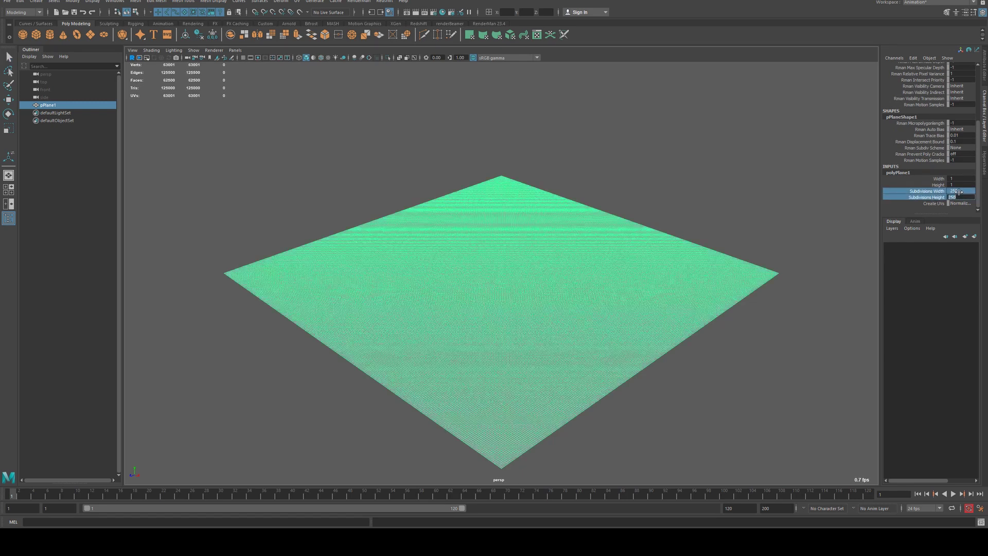
left_click(646, 205)
left_click(547, 262)
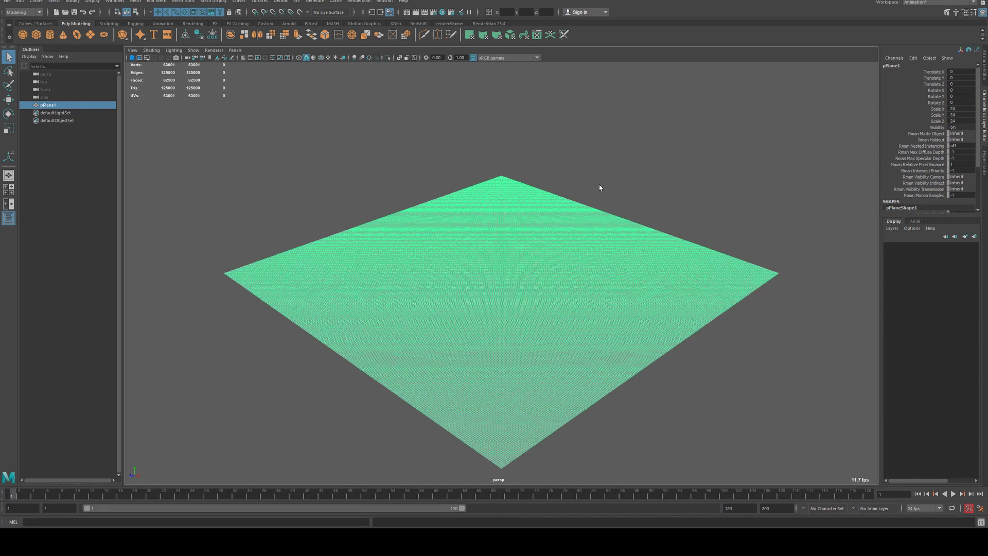
Step: Select a vertex at the plane's centre with soft selection and widen the falloff to cover much of the plane
left_click_drag(607, 181, 571, 203, "alt")
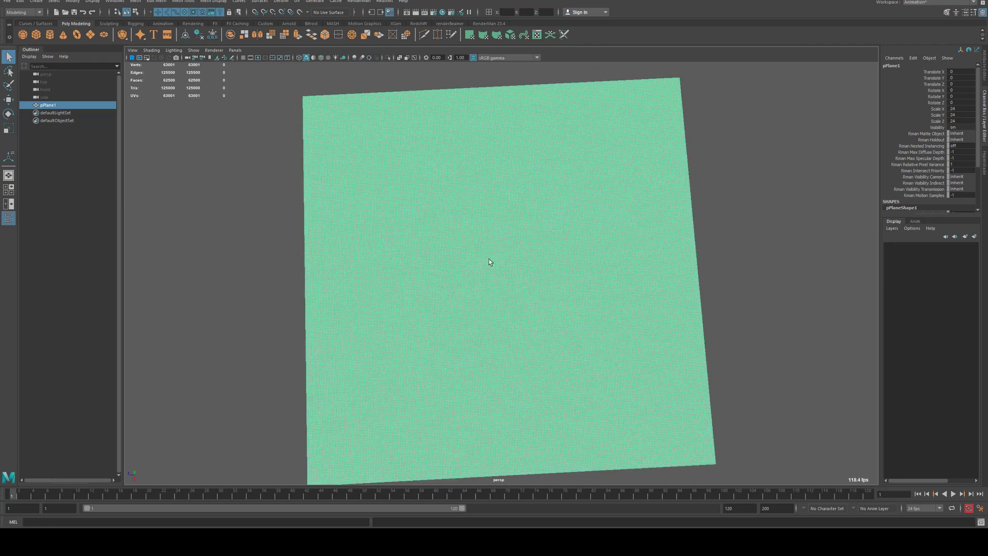
mouse_move(489, 262)
right_mouse_down()
mouse_move(469, 260)
mouse_move(489, 278)
mouse_move(470, 260)
right_mouse_up()
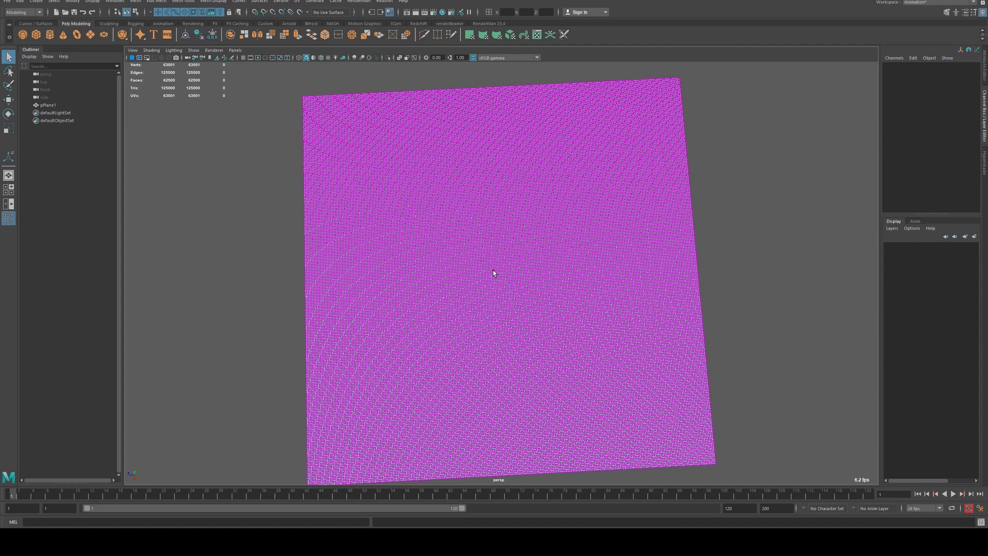
left_click_drag(489, 267, 489, 274, "alt")
right_click_drag(710, 230, 848, 202, "alt")
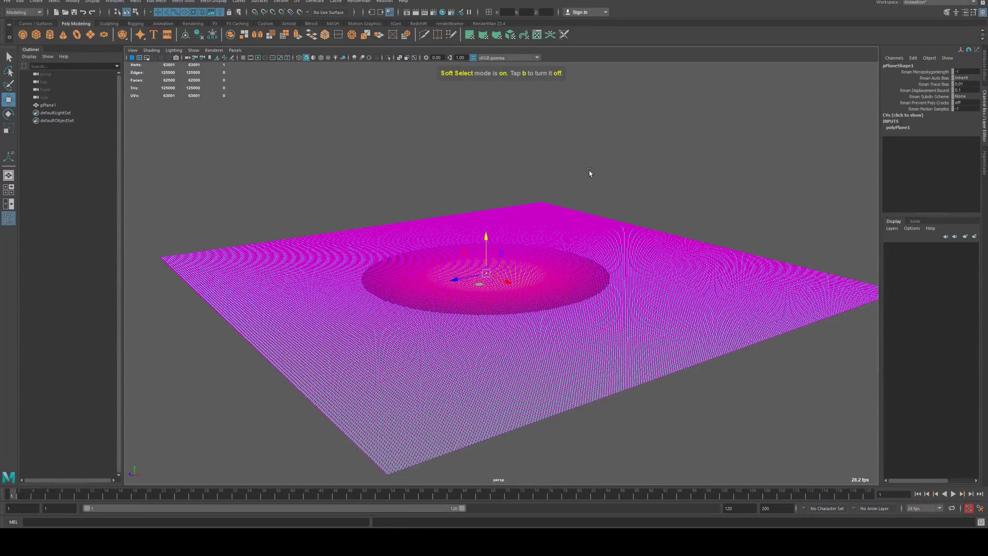
right_click_drag(591, 169, 571, 212, "alt")
mouse_move(485, 273)
left_mouse_down()
mouse_move(564, 276)
mouse_move(550, 270)
left_mouse_up()
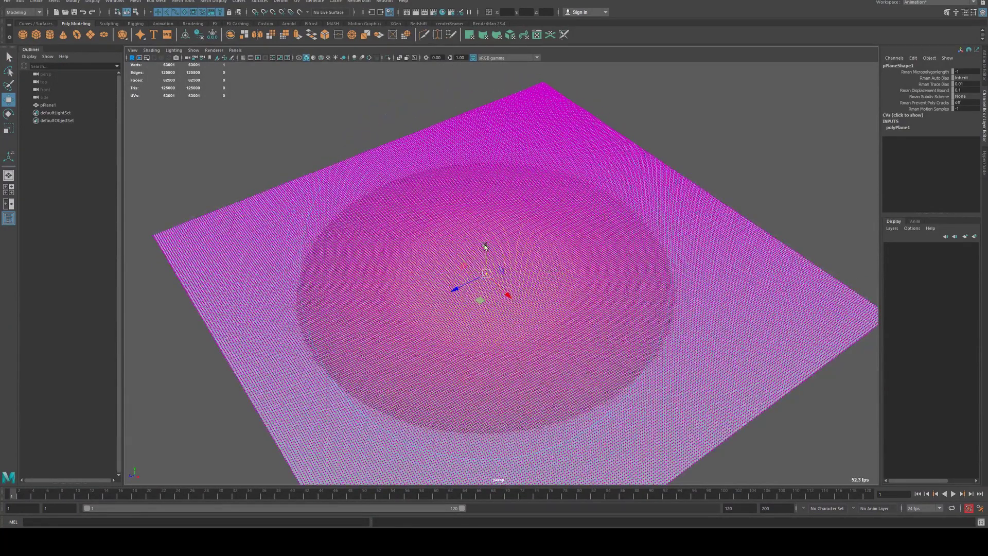
Step: Raise the soft-selected centre vertex into a smooth hill and return to object mode
left_click_drag(669, 184, 587, 187, "alt")
left_click_drag(486, 231, 486, 148)
left_click(545, 142)
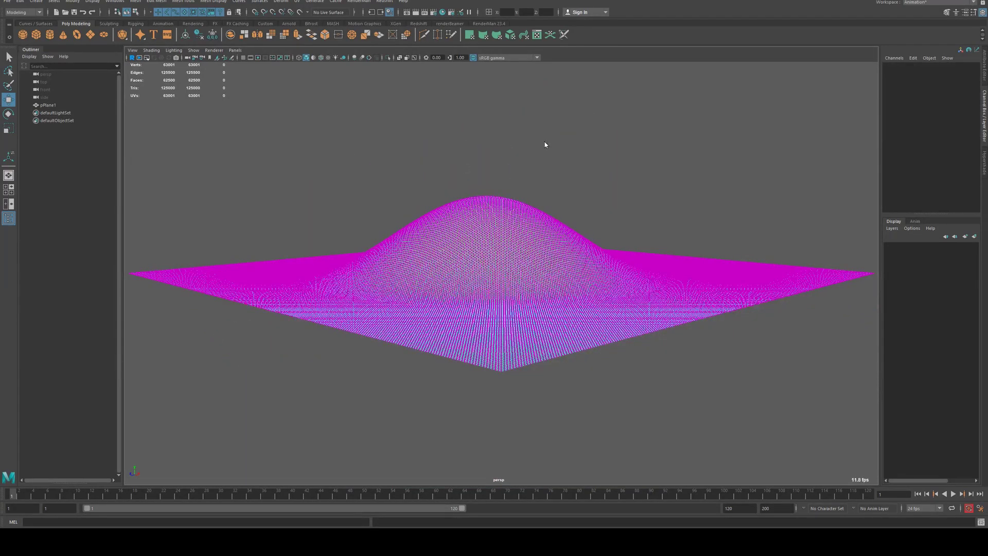
right_click_drag(545, 141, 581, 129)
left_click_drag(581, 130, 702, 146, "alt")
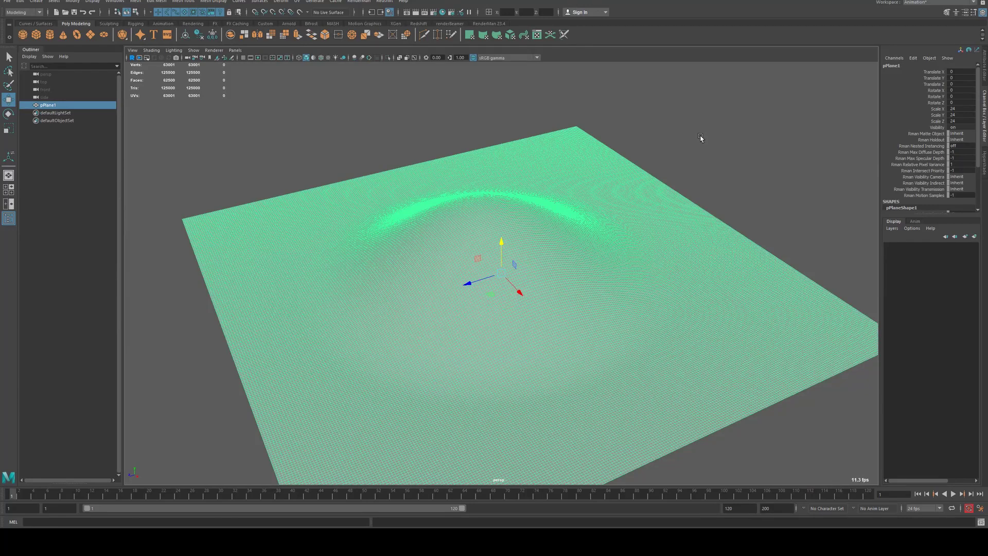
Step: Apply an ocean deformer to the plane with the MEL command "deformer -type hotOceanDeformer;"
left_click(271, 521)
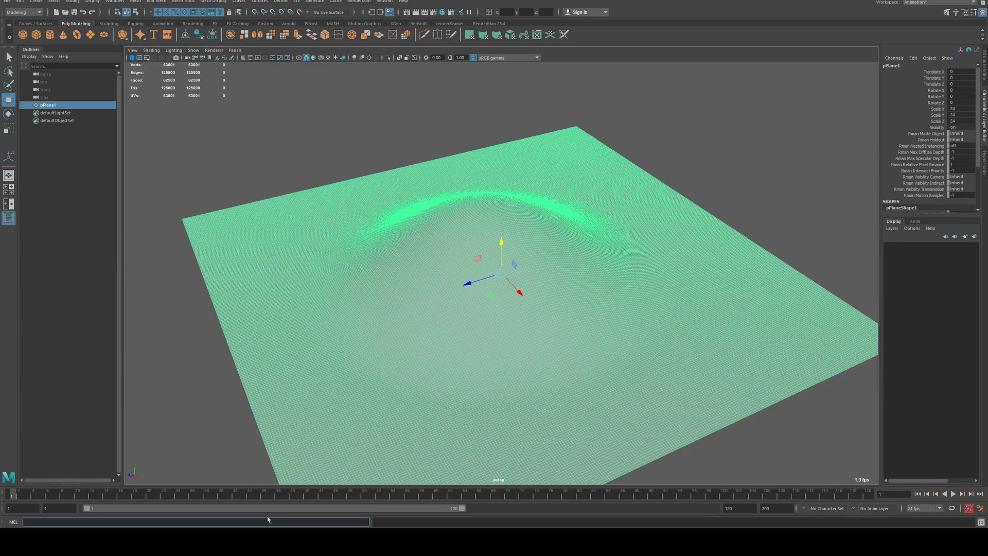
type("defor")
type("mer -type hotOceanDeformer;")
key("Return")
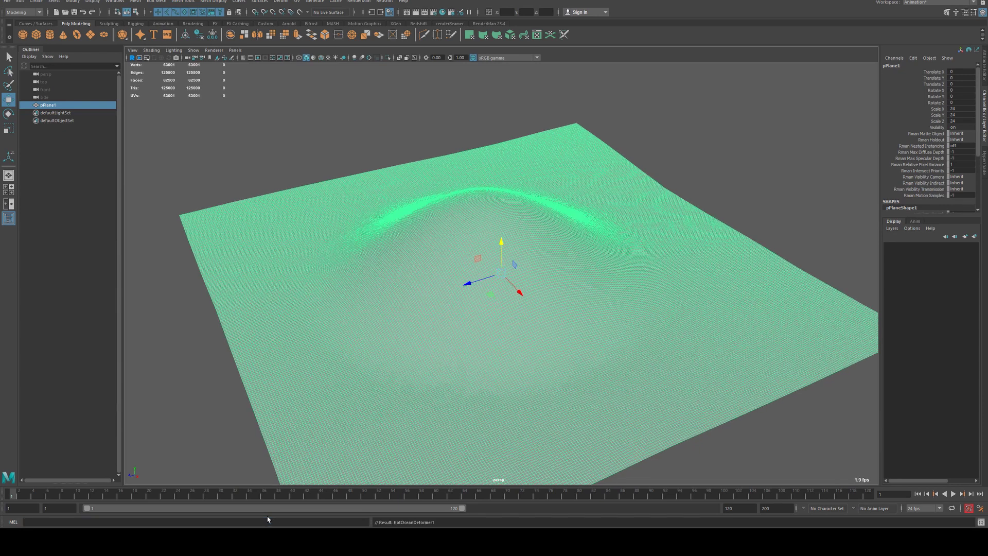
Step: Open the ocean deformer's attributes and set its Global Scale to 0.04
left_click_drag(650, 166, 691, 132, "alt")
left_click(985, 67)
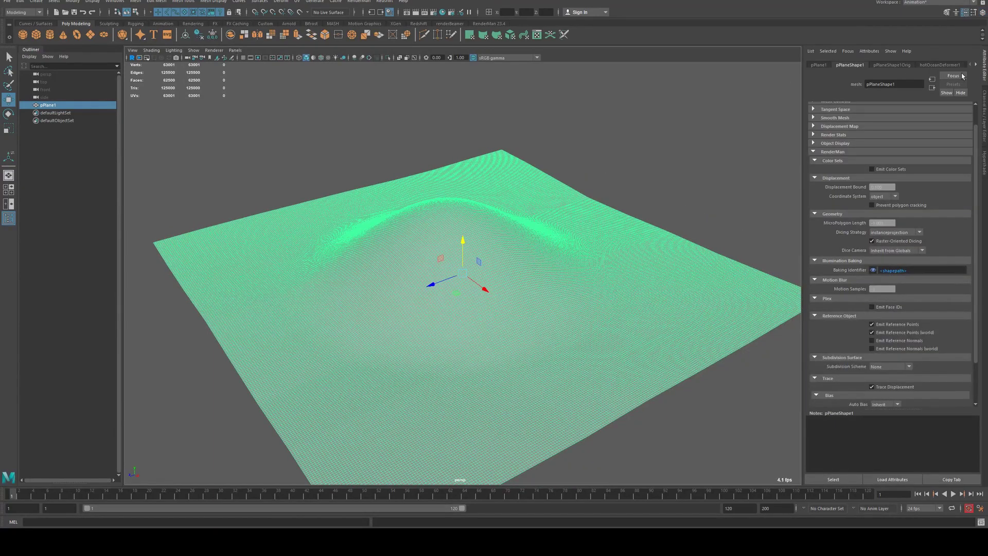
left_click(933, 65)
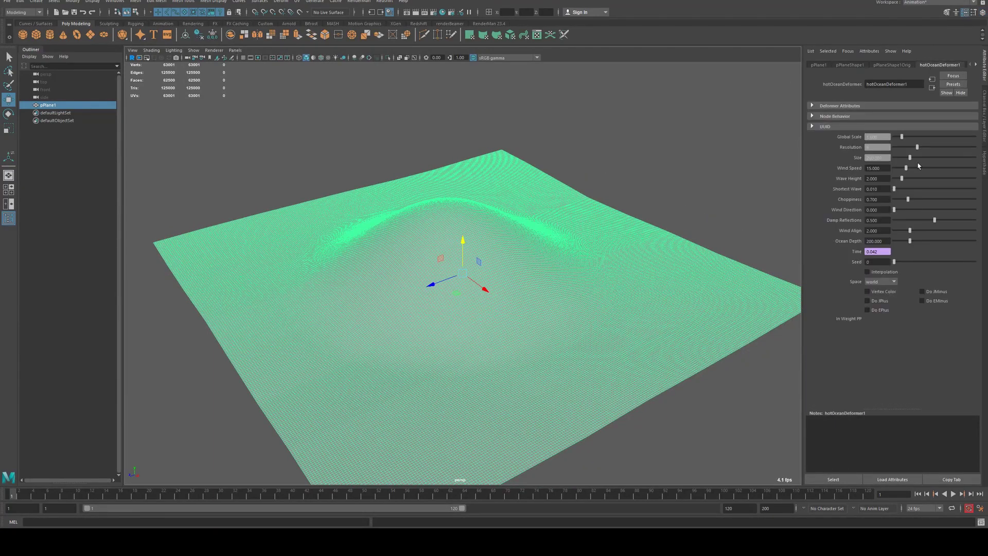
left_click_drag(631, 204, 632, 191, "alt")
right_click_drag(619, 195, 653, 196, "alt")
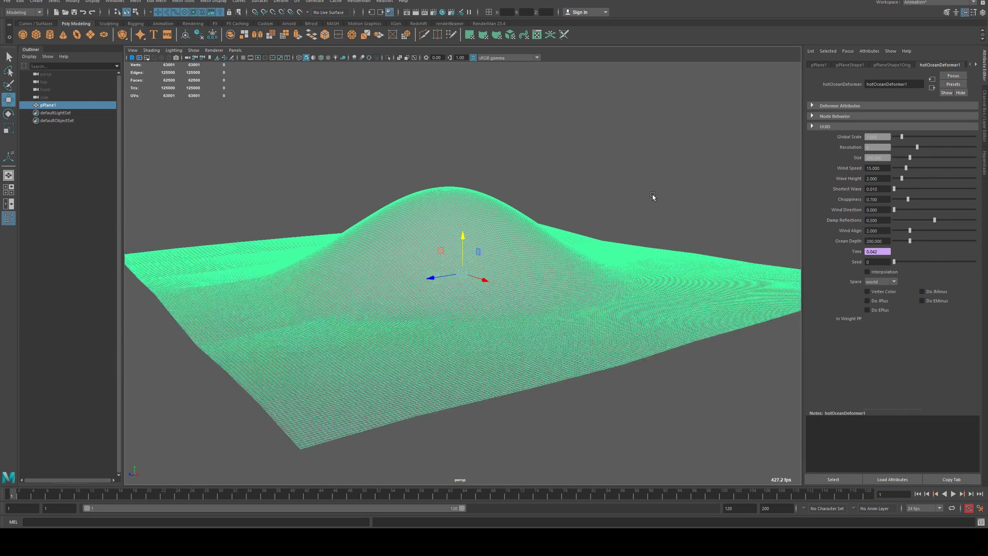
left_click(883, 138)
key("BackSpace")
type("0.04")
key("Return")
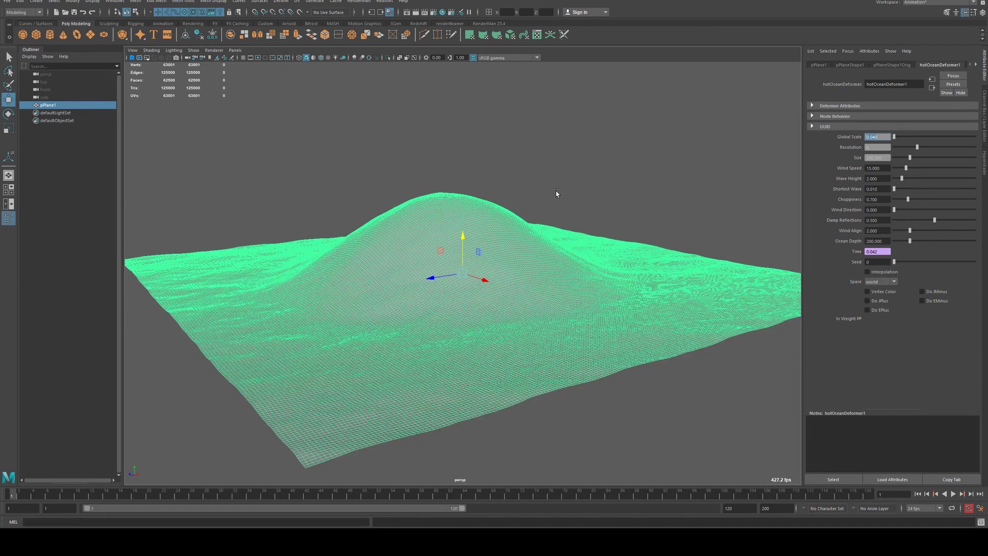
Step: Set the ocean deformer's Wind Speed to 2 and deselect the plane to check the shaded surface
left_click(637, 191)
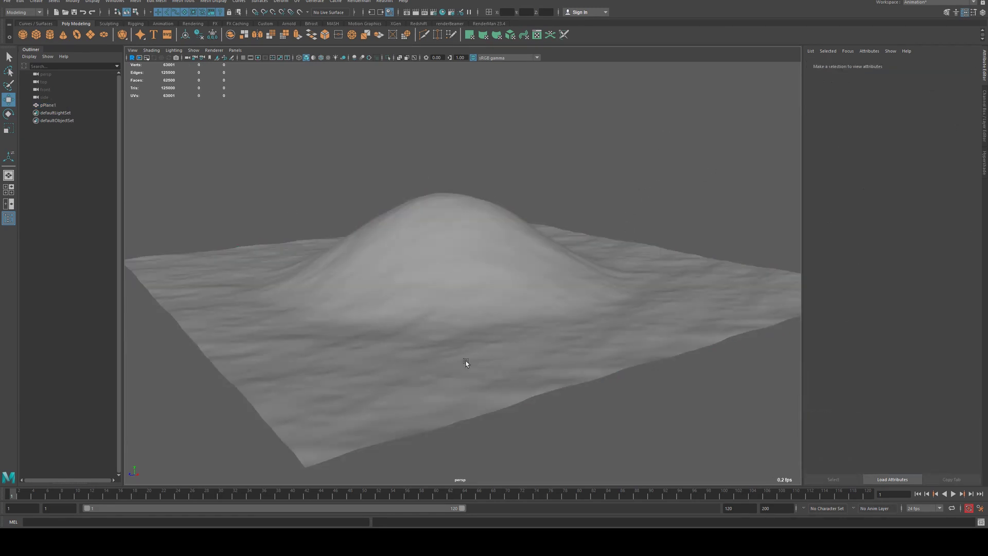
left_click(501, 335)
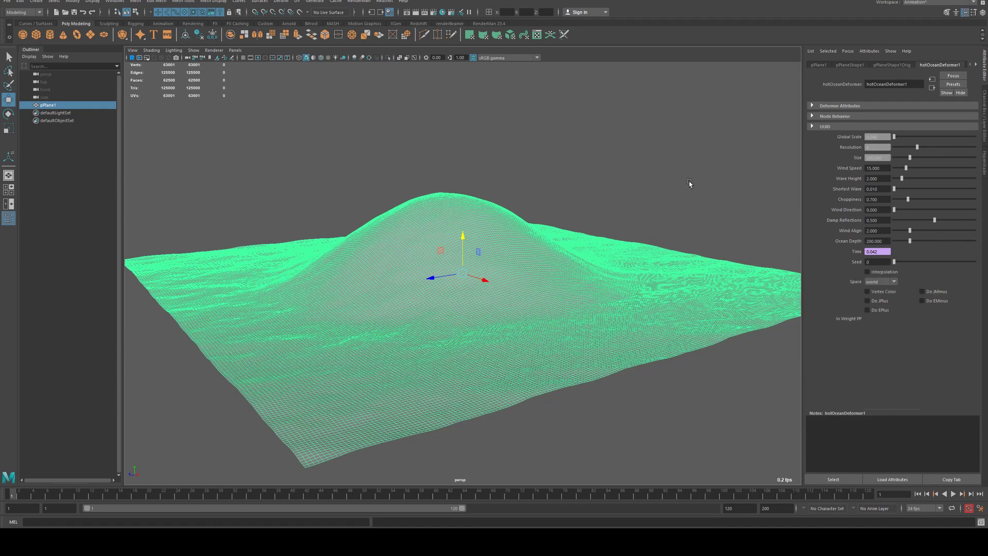
left_click(568, 408)
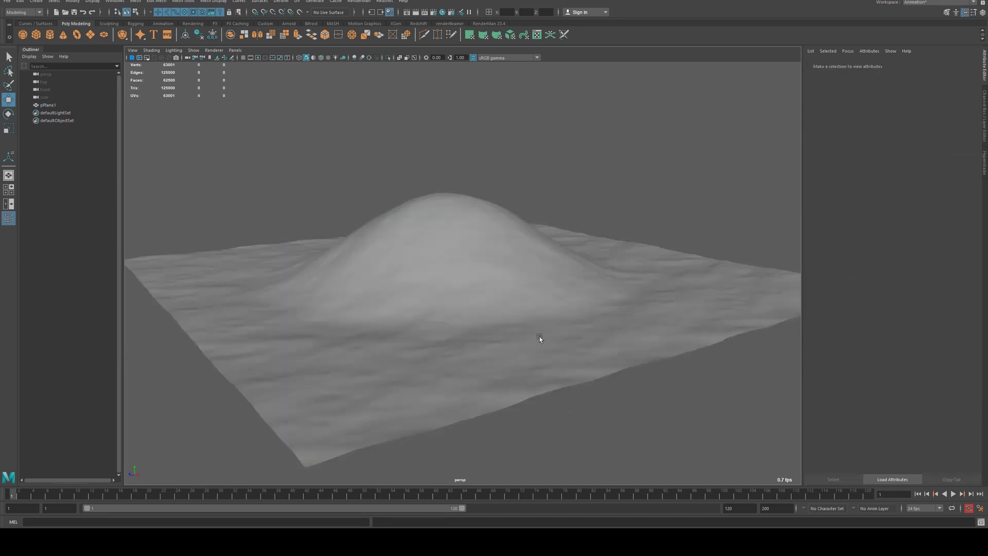
left_click(485, 317)
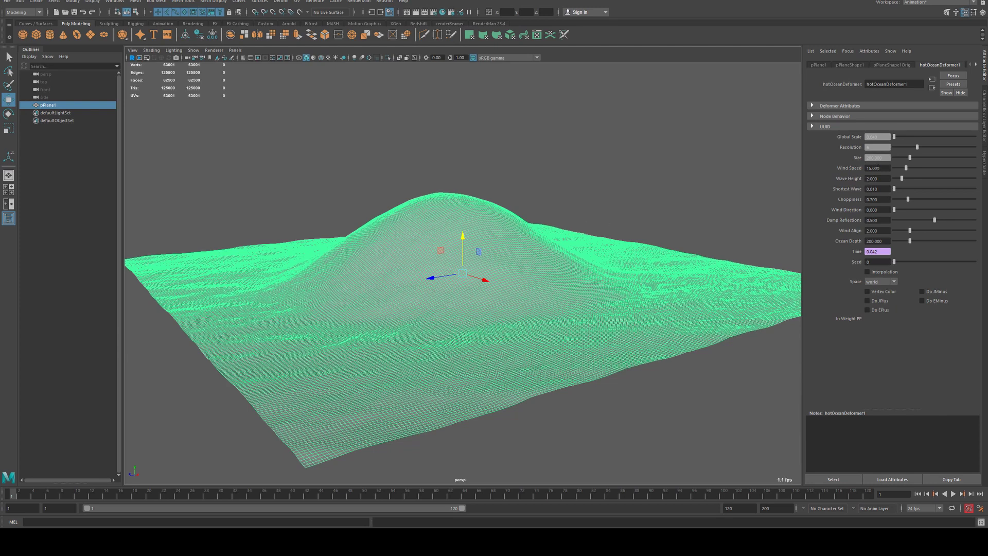
double_click(885, 168)
type("2")
key("Return")
left_click(608, 194)
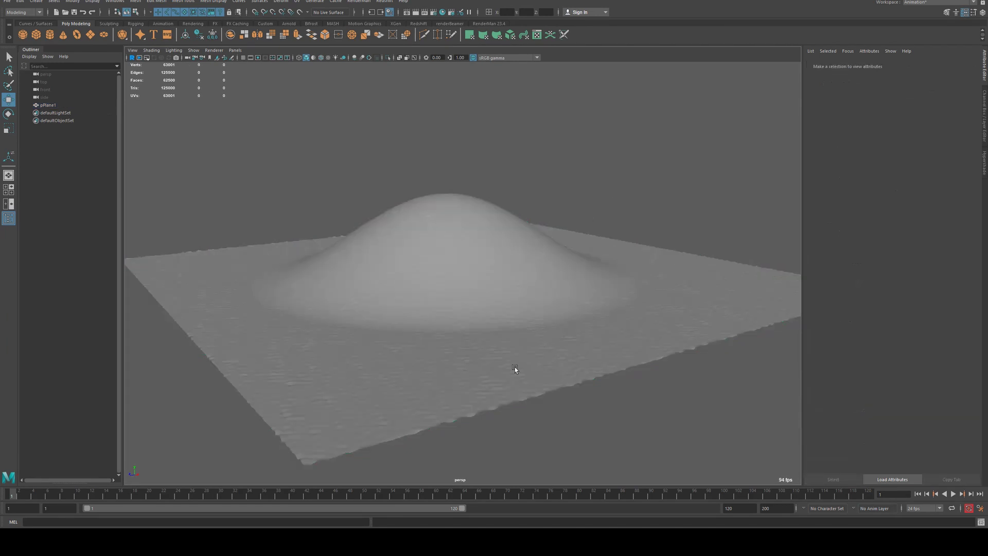
Step: Set the ocean deformer's Wave Height to 3 and try Shortest Wave values of 0.05 and 1
left_click(420, 268)
double_click(876, 179)
type("3")
key("Return")
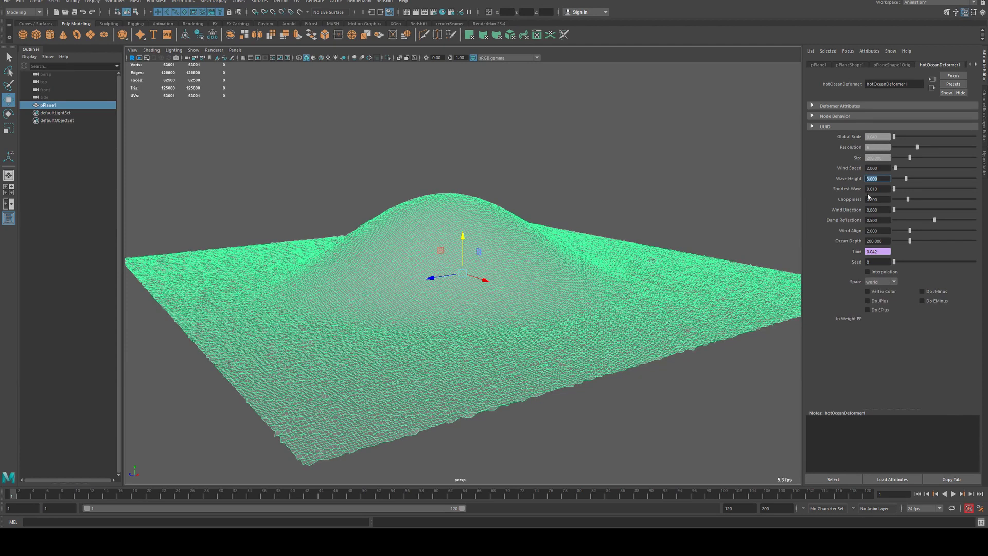
key("Tab")
type(".05")
key("Return")
type("1")
key("Return")
Step: Set the ocean deformer's Choppiness to 0.1 and Damp Reflections to 1
key("Tab")
type(".1")
key("Return")
left_click_drag(935, 220, 987, 226)
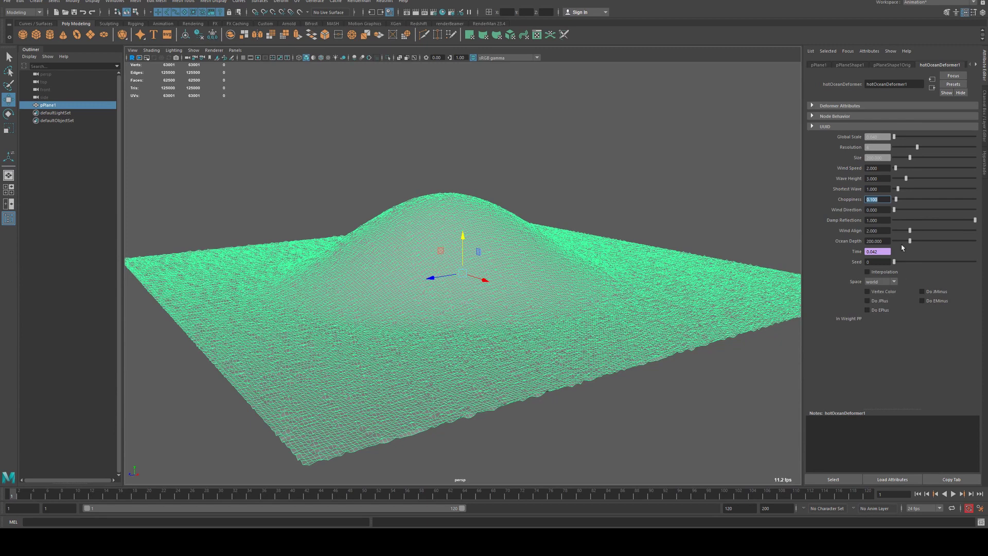
Step: Set the ocean deformer's Wind Align to 20
left_click_drag(910, 231, 987, 245)
left_click(878, 231)
type("20")
key("Return")
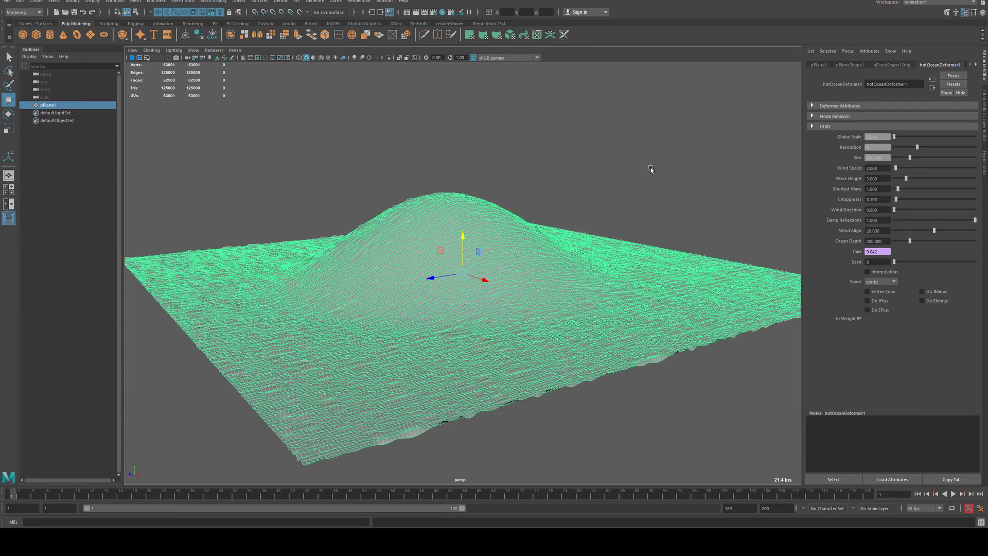
Step: Examine the ripples on the hill up close and from another angle, without the wireframe highlight
left_click(651, 170)
left_click(487, 257)
left_click(618, 192)
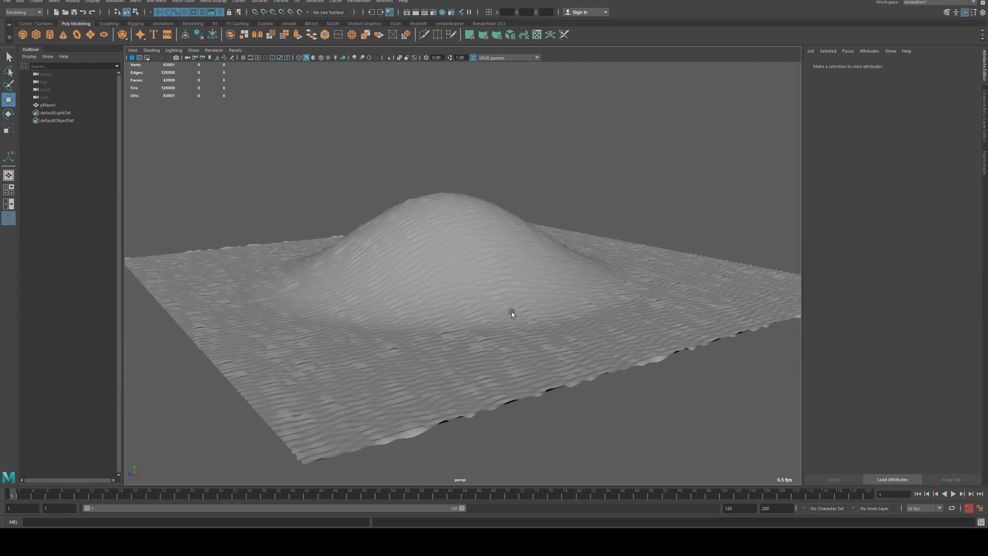
right_click_drag(511, 311, 712, 303, "alt")
left_click_drag(613, 276, 440, 239, "alt")
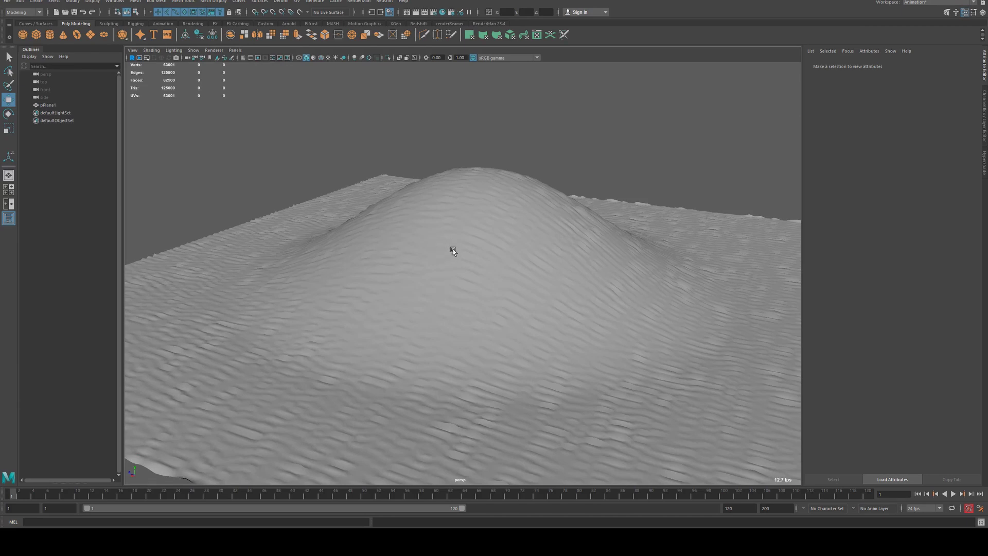
left_click(453, 249)
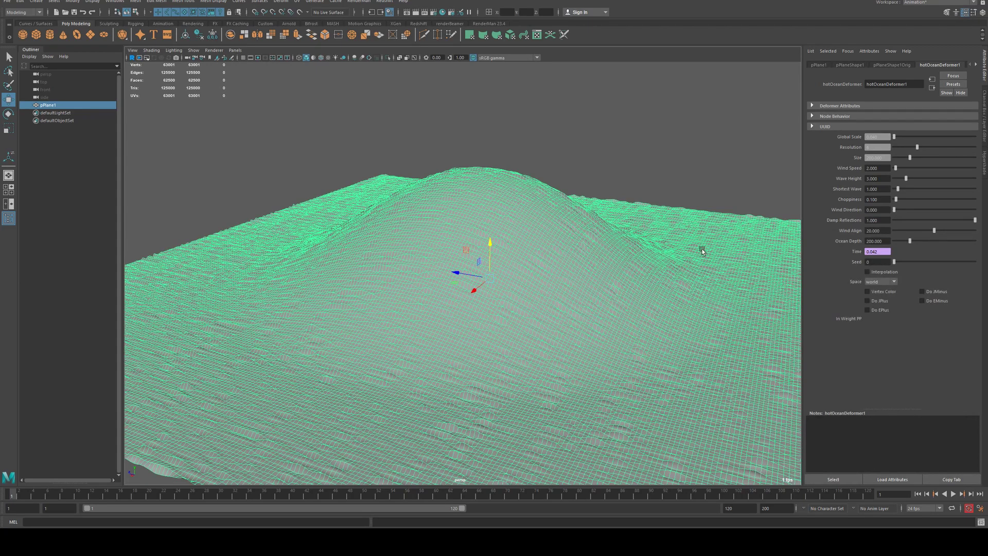
left_click(705, 163)
Step: Adjust the ocean deformer's Wave Height to about 5.39 and its Shortest Wave to about 7.89
left_click(349, 304)
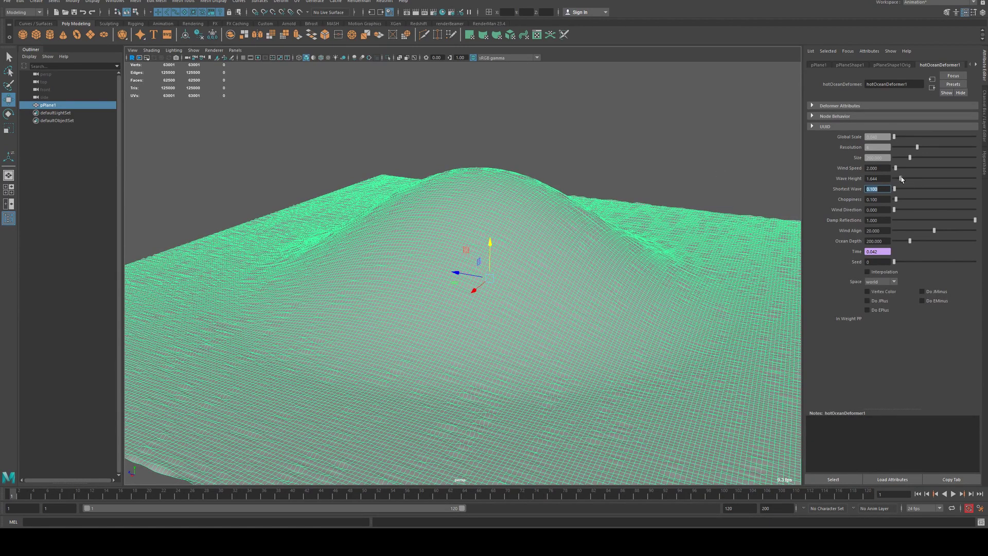
left_click_drag(900, 178, 925, 190)
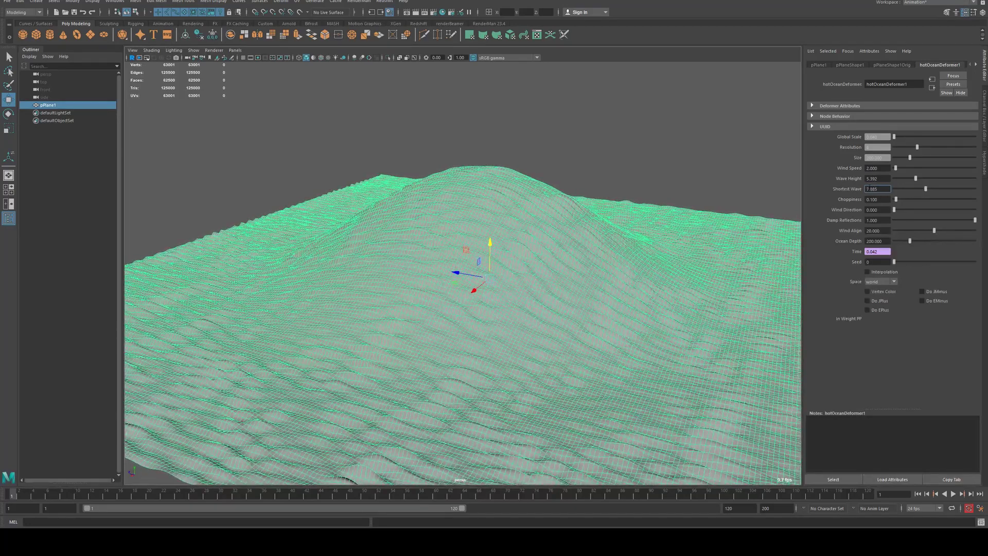
left_click(603, 173)
left_click(507, 226)
Step: Try an ocean deformer Size of 100 before setting it to 10
left_click_drag(478, 213, 614, 151, "alt")
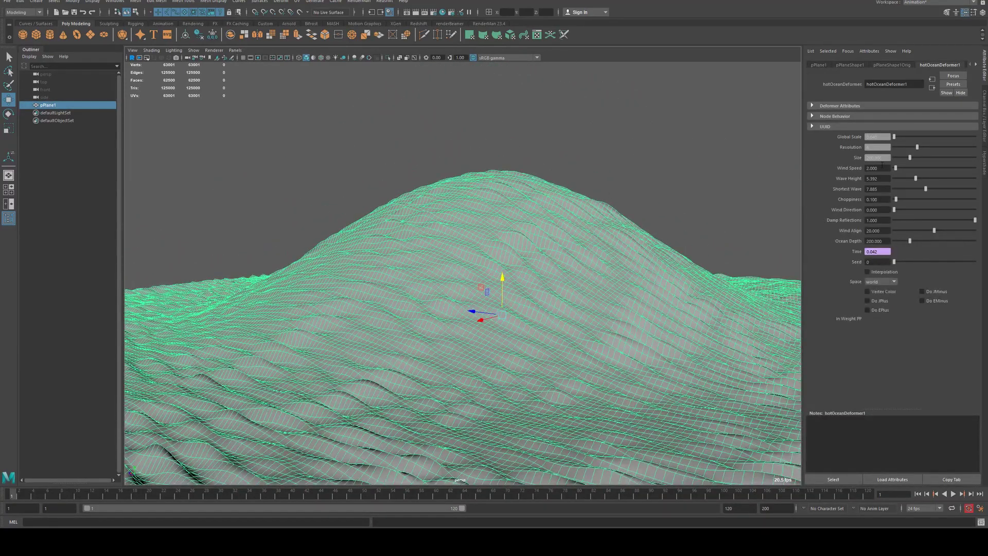
type("100")
key("Return")
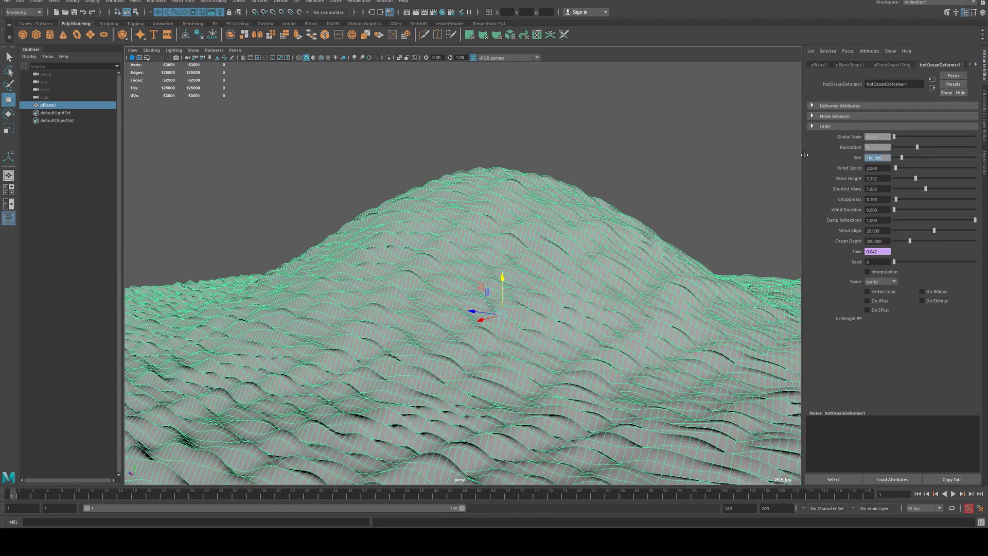
type("10")
key("Return")
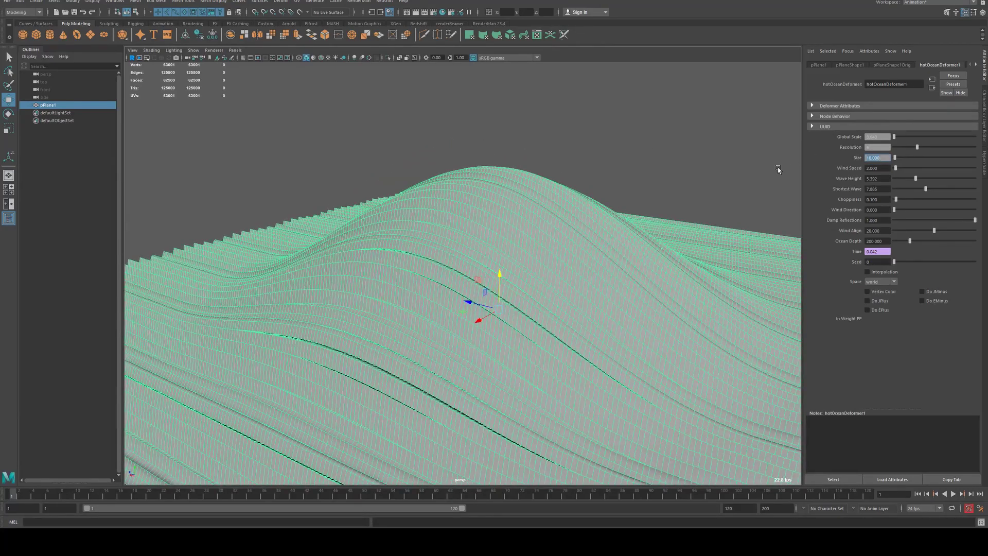
Step: Try an ocean deformer Size of 500 and inspect the resulting ripples on the hill from several angles
type("500")
key("Return")
mouse_move(664, 186)
left_mouse_down("alt")
mouse_move(656, 183)
mouse_move(664, 186)
left_mouse_up("alt")
left_click_drag(500, 292, 509, 313, "alt")
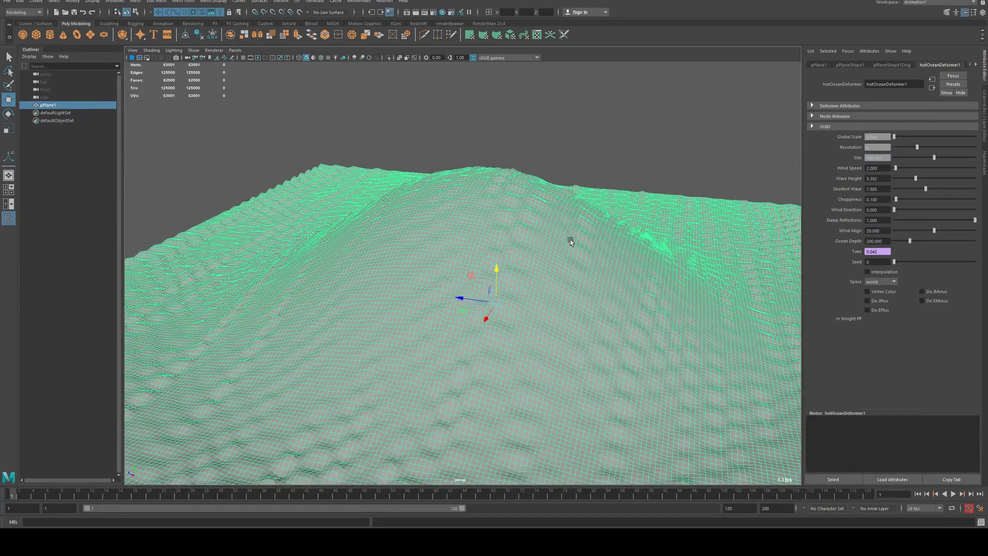
left_click_drag(571, 242, 548, 219, "alt")
right_click_drag(459, 252, 516, 257, "alt")
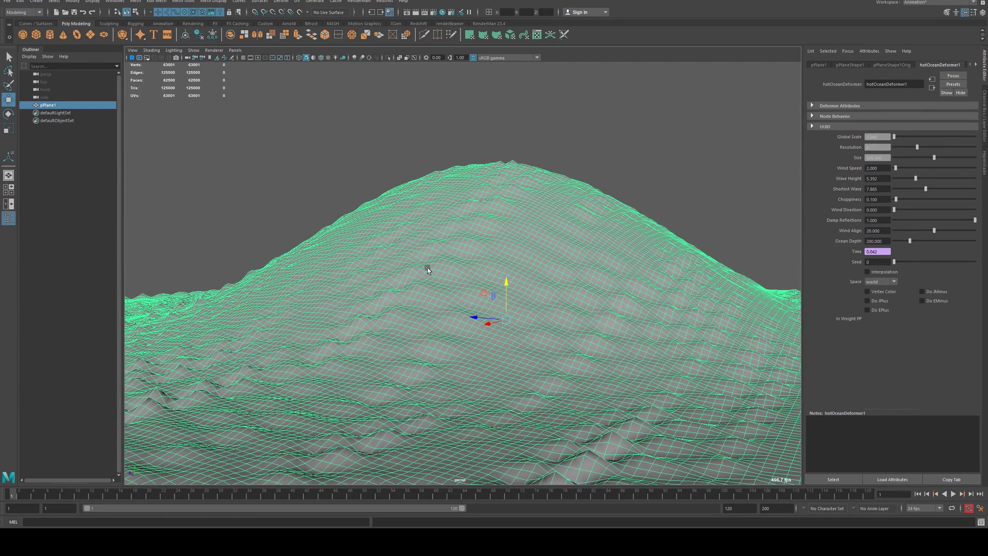
left_click_drag(515, 100, 508, 131, "alt")
left_click_drag(507, 232, 508, 215, "alt")
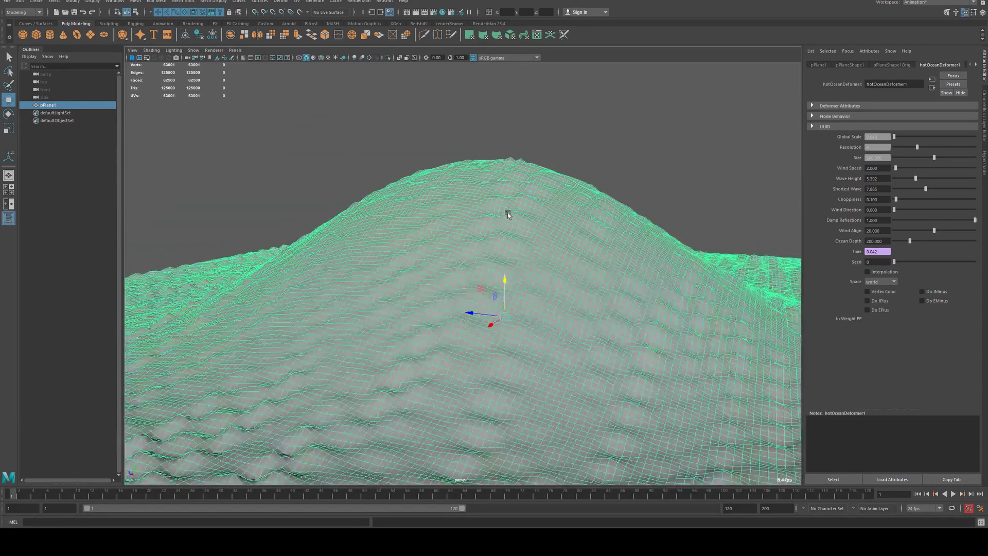
middle_click_drag(508, 214, 516, 222, "alt")
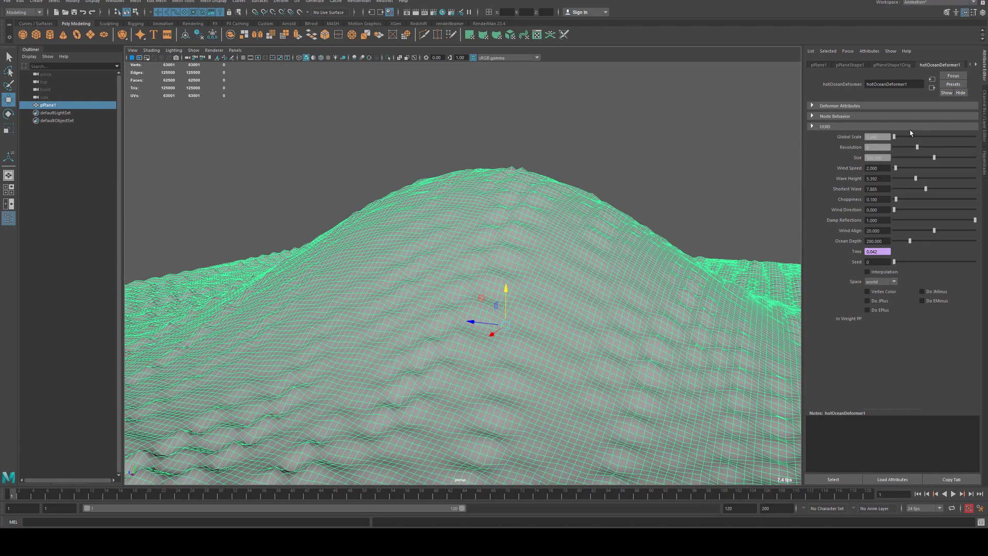
Step: Set the ocean deformer's Size to 200 and Wave Height to 3, and check the hill without the wireframe highlight
type("200")
key("Return")
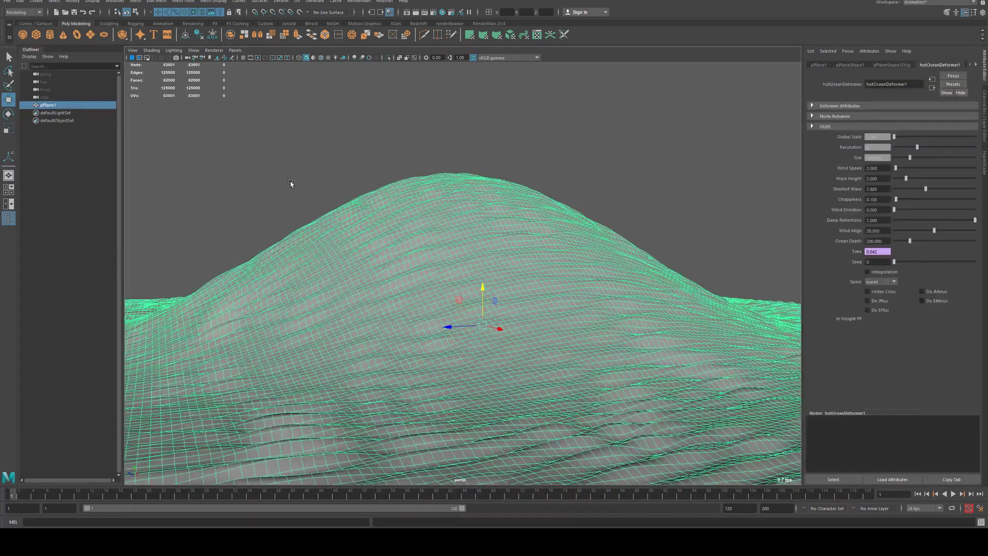
left_click_drag(291, 183, 422, 193, "alt")
left_click(400, 181)
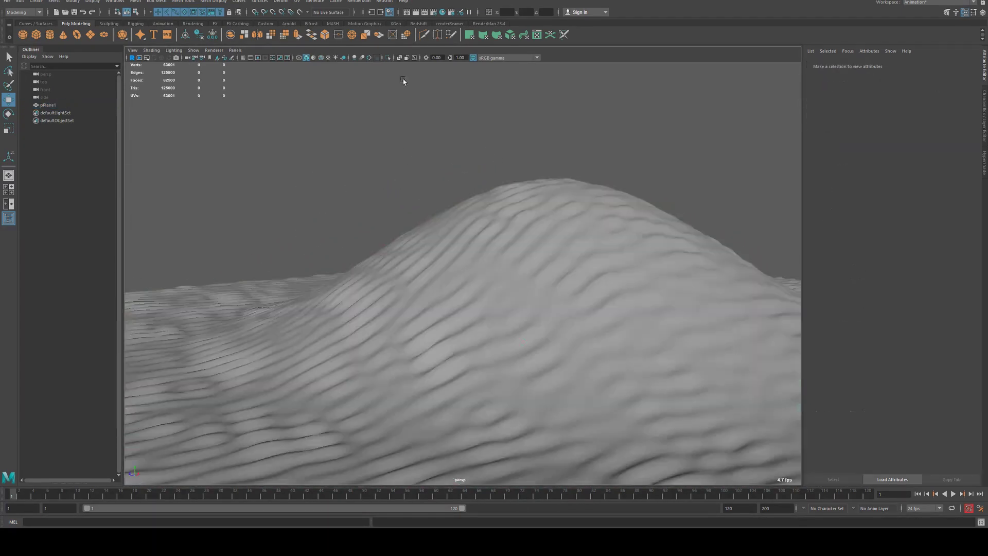
Step: Add a PxrDomeLight using the HDR_029_Sky_Cloudy_Free image as its Color Map and start an interactive RenderMan render
left_click(476, 24)
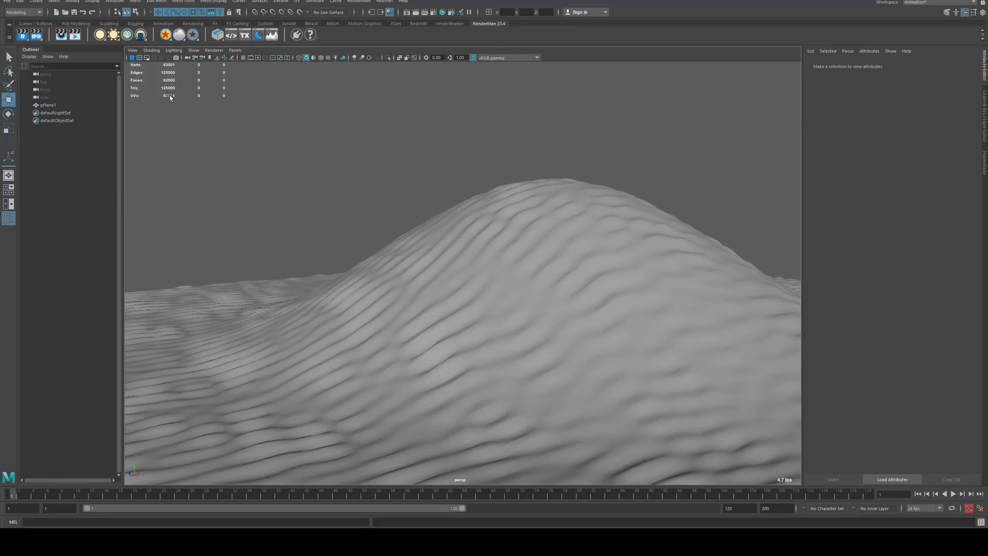
left_click(100, 35)
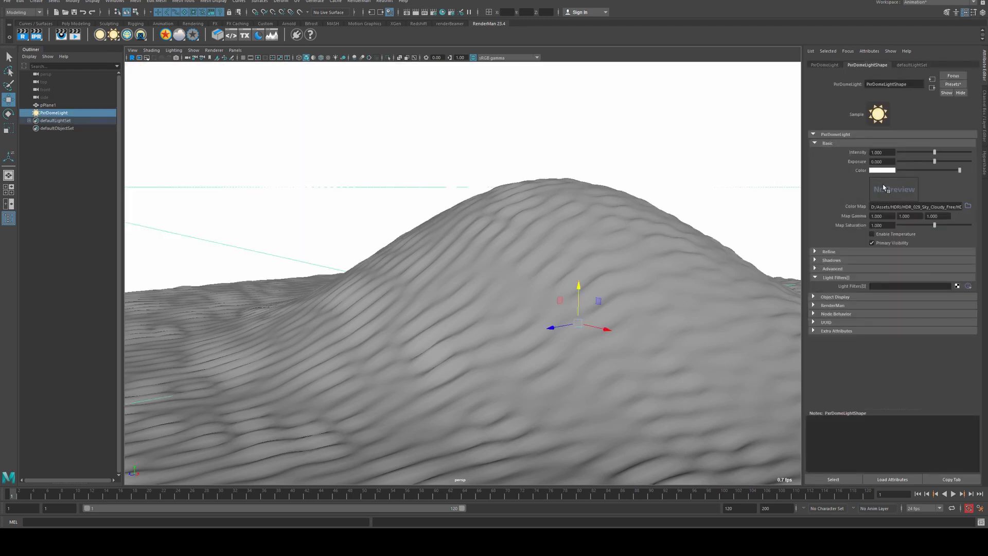
left_click(36, 36)
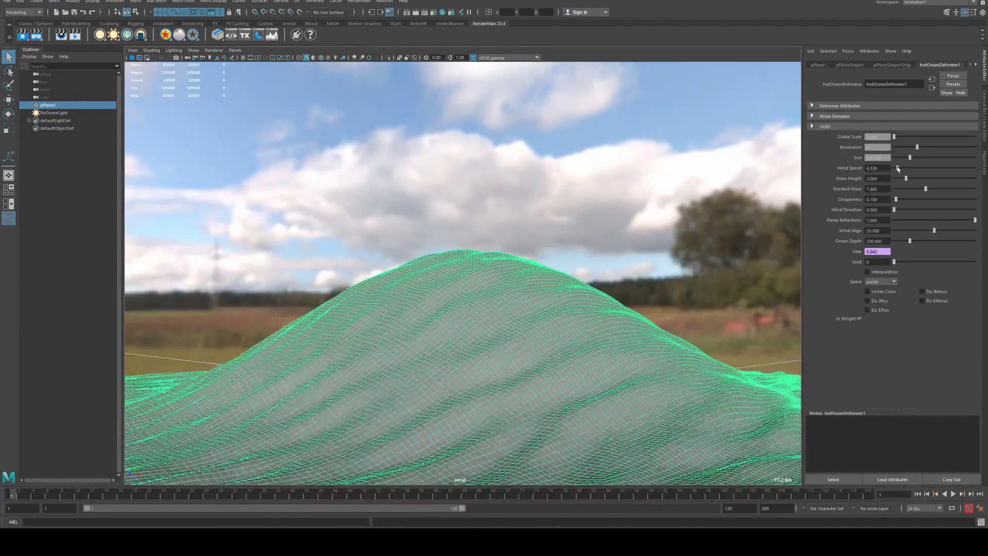
Step: Try an ocean deformer Wind Speed of about 1.45 before setting it to 2, and check the unhighlighted ripples
left_click_drag(898, 169, 894, 173)
mouse_move(897, 170)
left_mouse_down()
mouse_move(906, 169)
mouse_move(895, 171)
left_mouse_up()
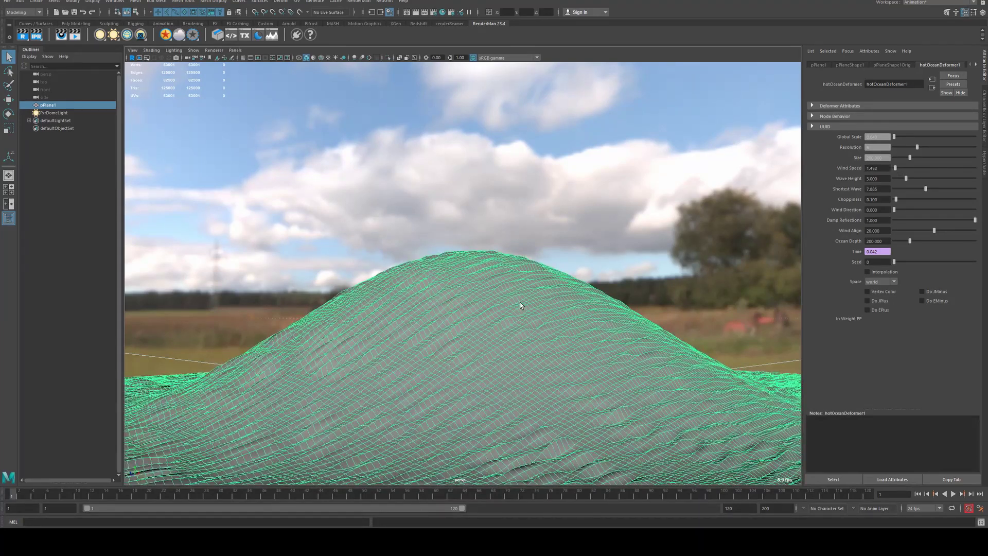
left_click(653, 112)
left_click(459, 317)
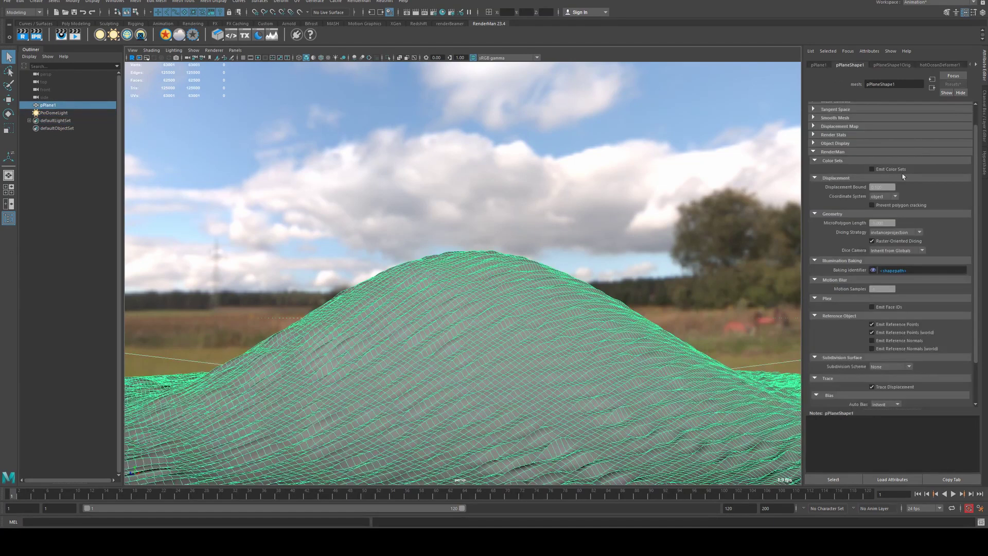
left_click(944, 65)
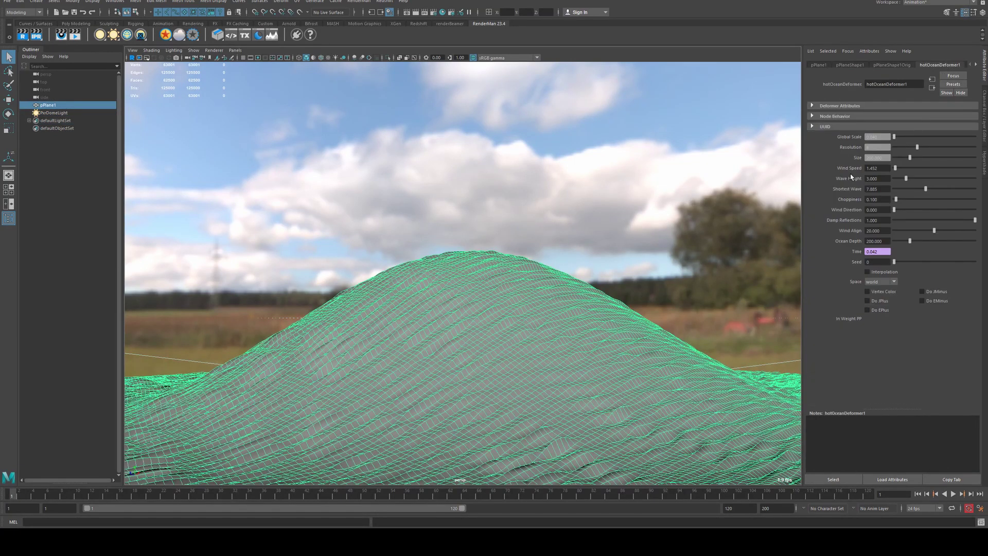
left_click_drag(881, 169, 789, 170)
type("2")
key("Return")
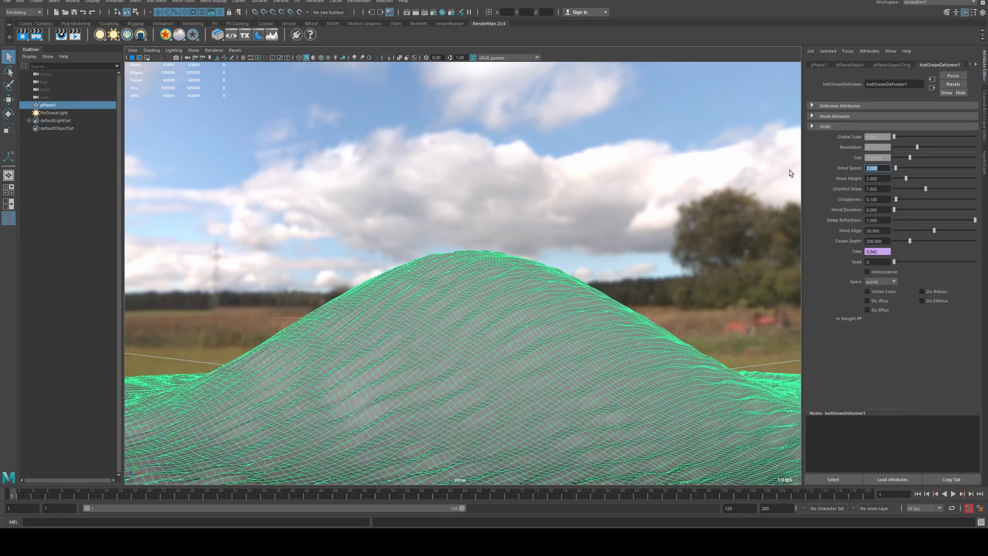
left_click(597, 205)
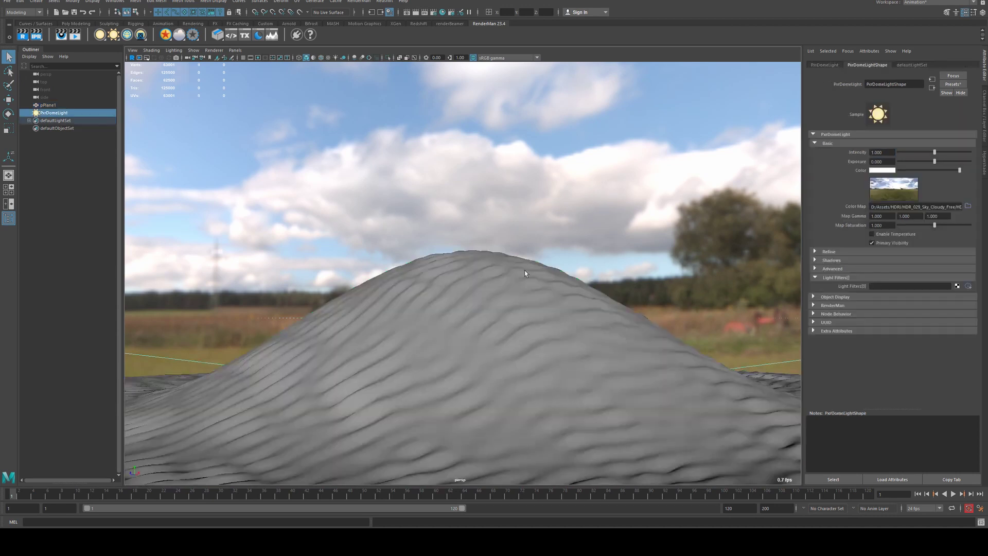
left_click(517, 276)
Step: Add a PxrDistantLight to the scene and raise it above the hill
left_click(97, 37)
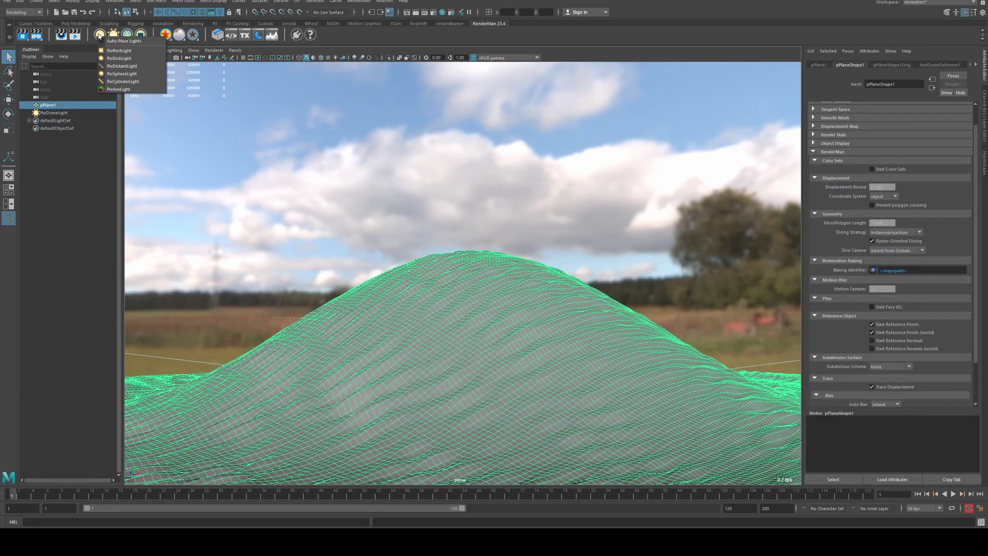
left_click(122, 66)
right_click_drag(555, 257, 453, 221, "alt")
left_click_drag(452, 221, 469, 240, "alt")
key("w")
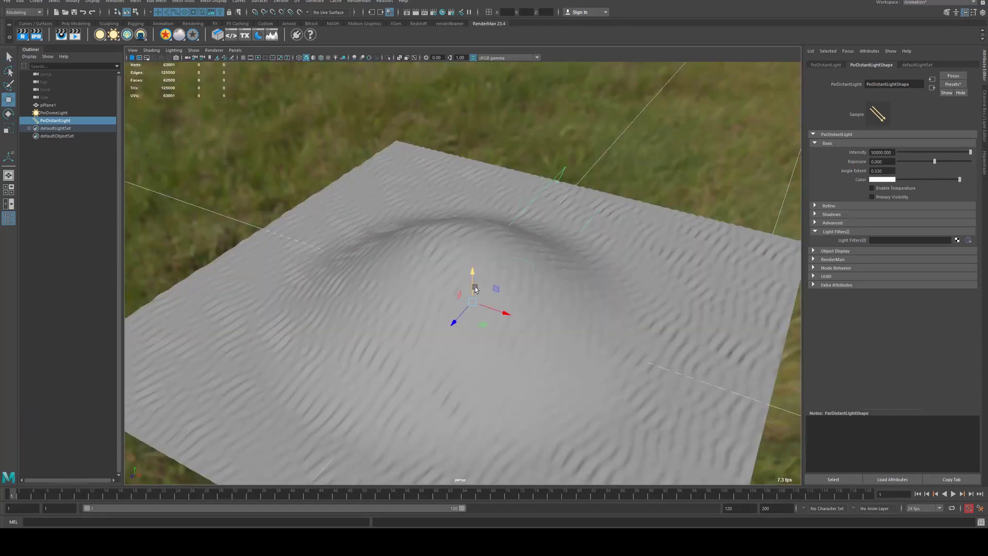
left_click_drag(472, 273, 452, 157)
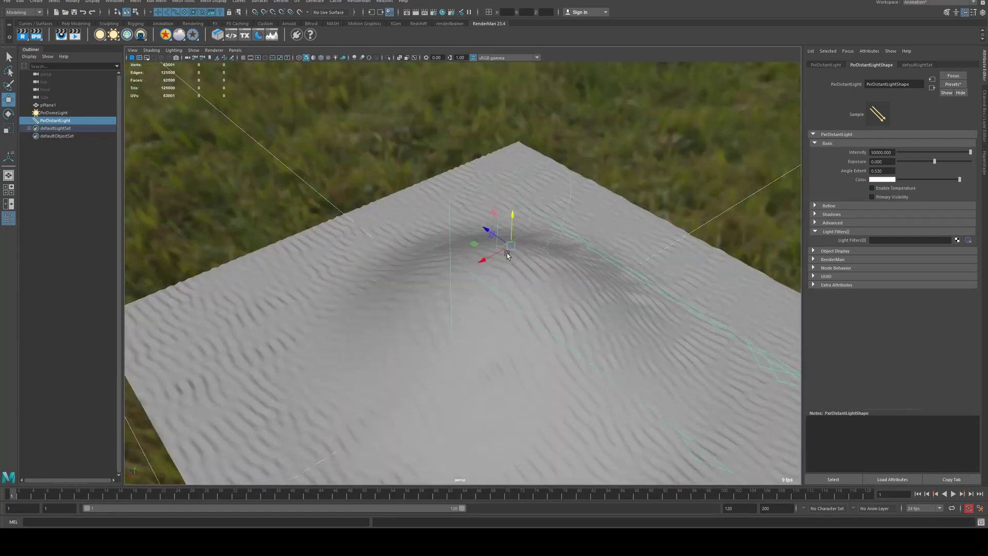
Step: Move the distant light out beside the hill and tilt it so that it shines down across the plane
left_click_drag(484, 229, 328, 166, "alt")
key("e")
key("w")
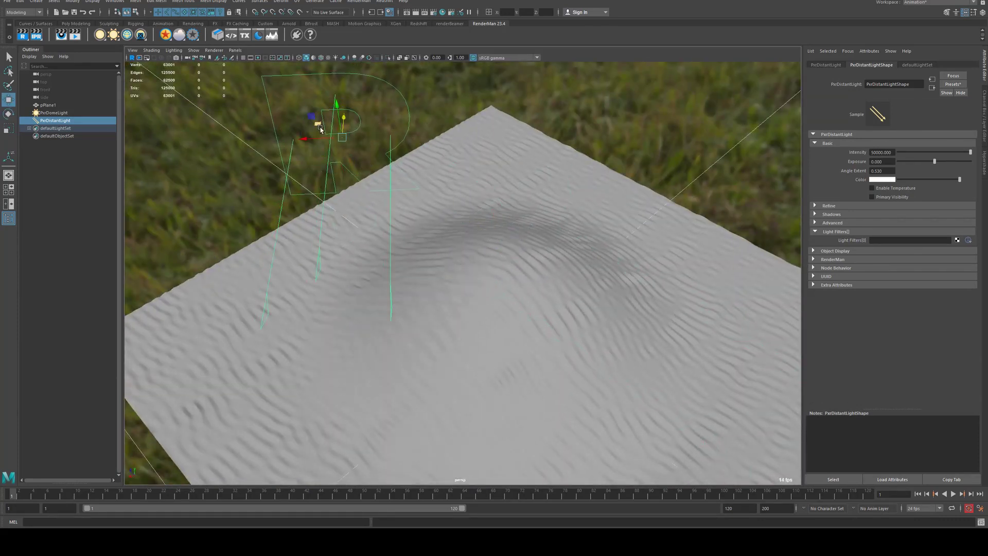
left_click_drag(321, 123, 432, 31)
left_click_drag(540, 159, 554, 124, "alt")
middle_click_drag(301, 154, 389, 201, "alt")
key("e")
left_click_drag(335, 220, 327, 227)
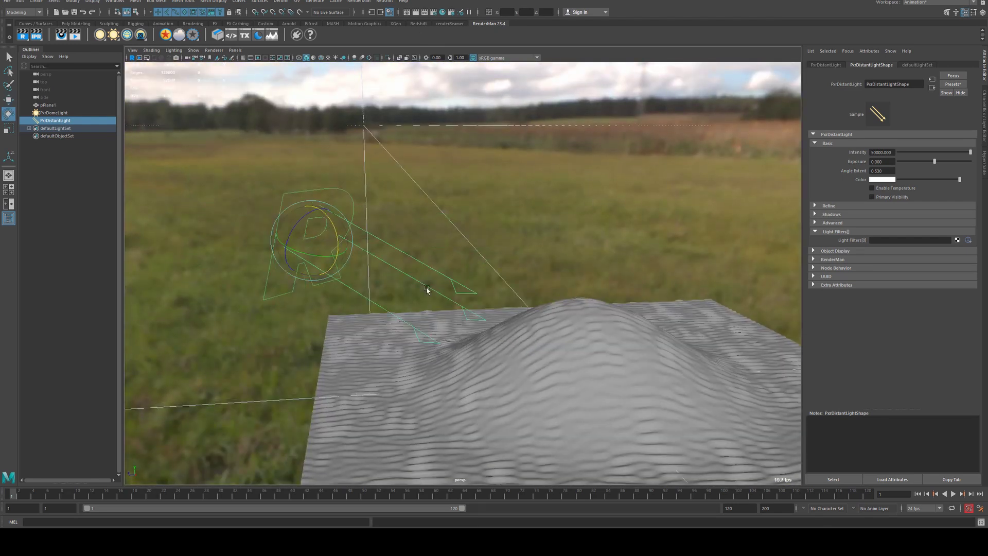
Step: Raise the distant light further above the plane and fine-tune its rotation toward the hill
key("w")
left_click_drag(399, 239, 420, 239, "alt")
left_click_drag(238, 223, 194, 85)
key("e")
left_click_drag(244, 108, 248, 114)
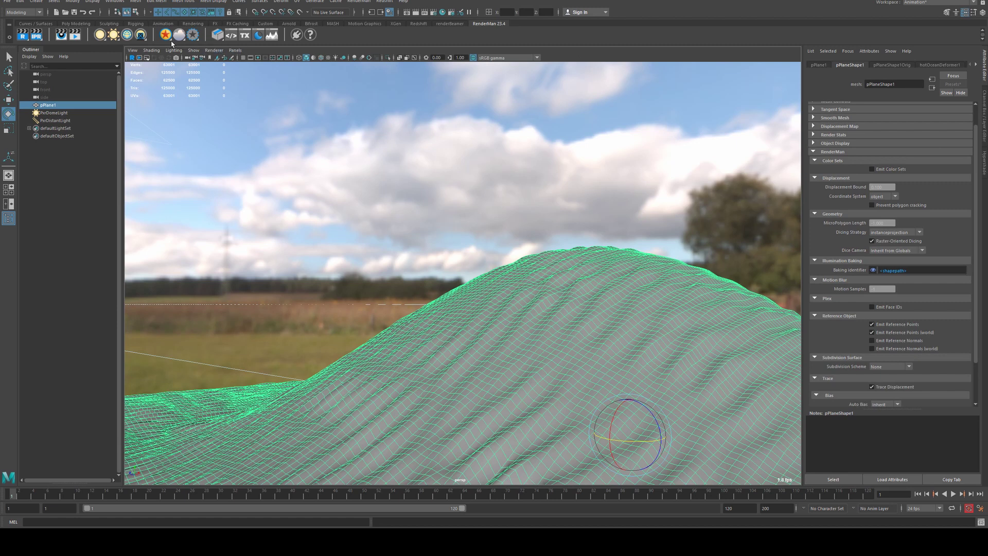
Step: Assign a new PxrSurface material to the plane and graph its network in a cleared Hypershade work area
left_click(166, 35)
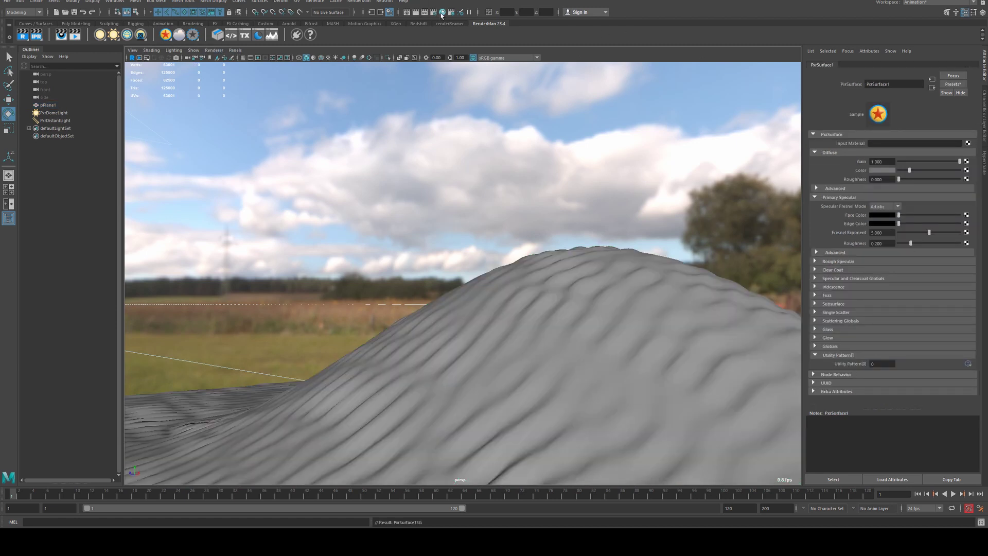
left_click(984, 170)
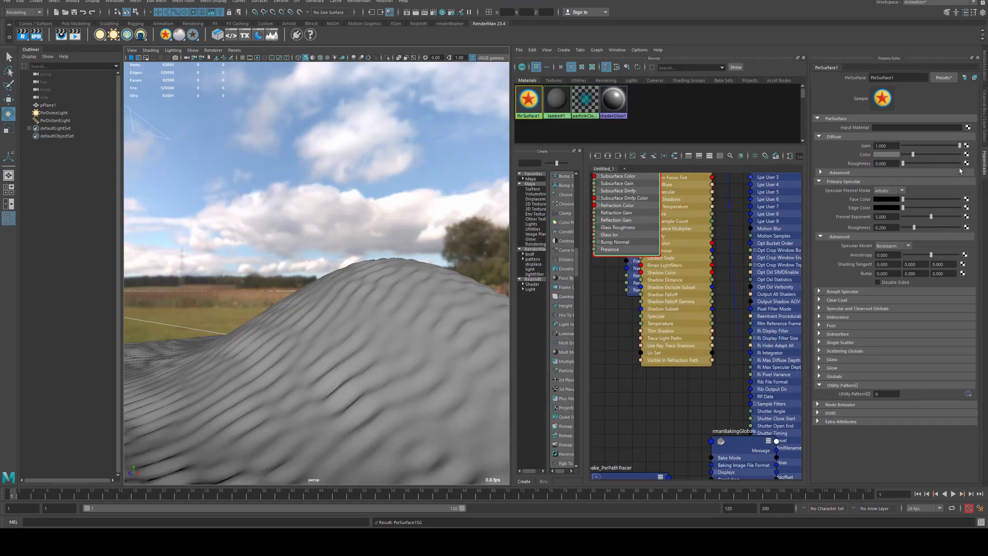
left_click(643, 156)
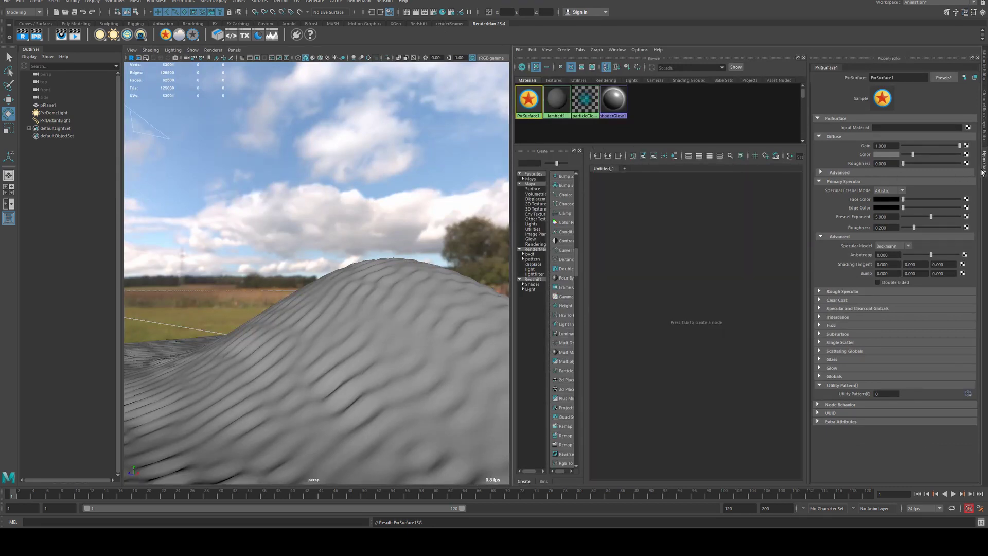
left_click_drag(957, 179, 982, 175)
left_click(618, 156)
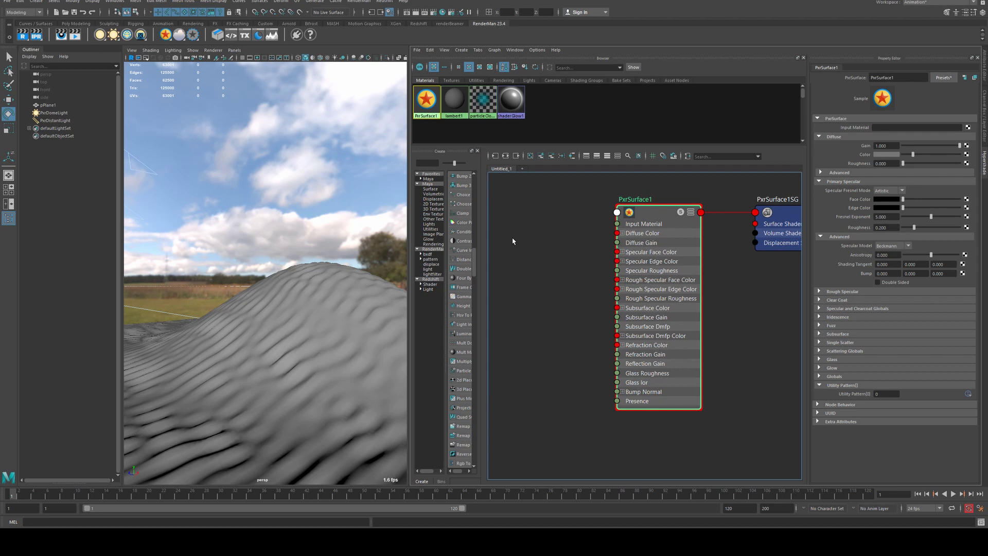
Step: Add a PxrVoronoise node with all attributes shown and connect its Result RGB to the PxrSurface's Diffuse Color
key("Tab")
type("vor")
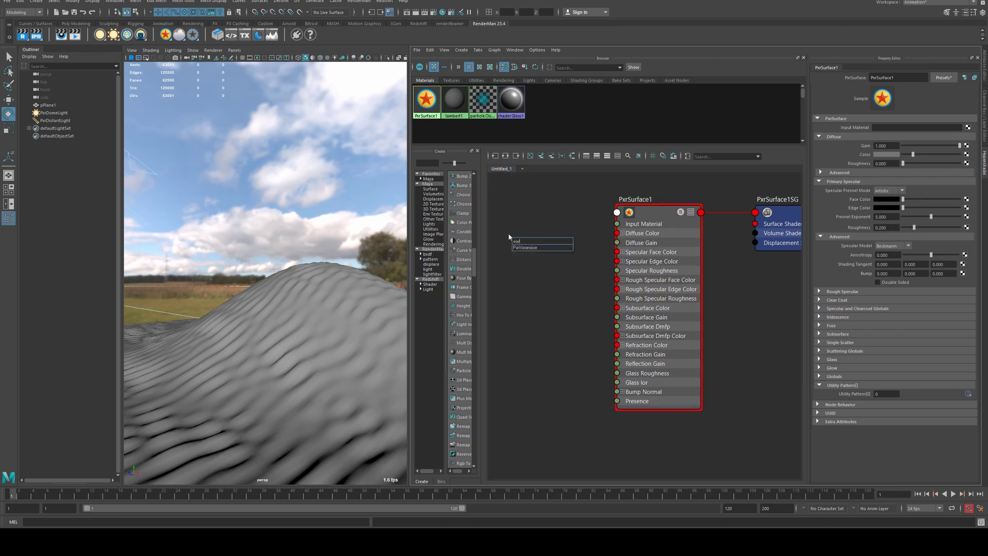
key("Return")
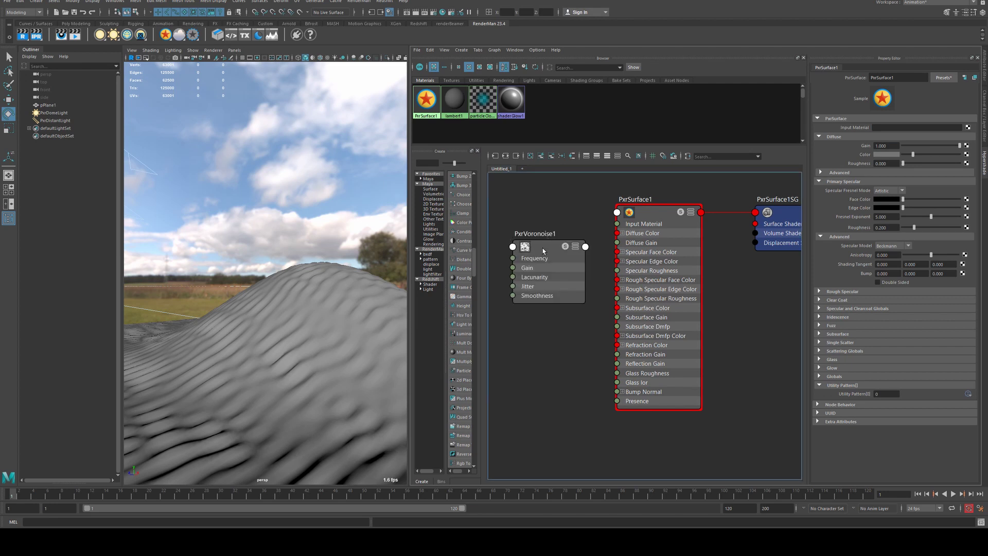
double_click(540, 233)
left_click(551, 243)
key("3")
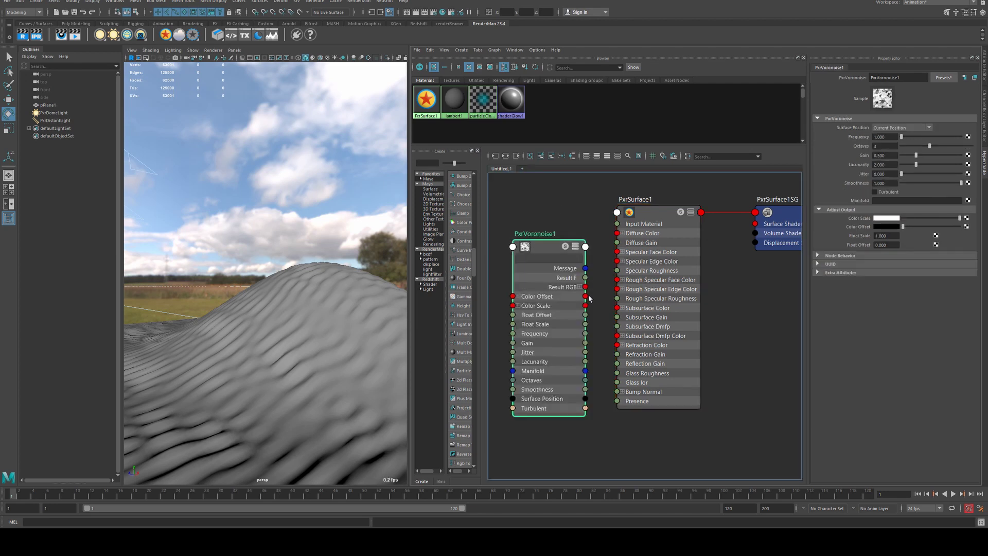
left_click_drag(586, 286, 620, 231)
left_click(626, 226)
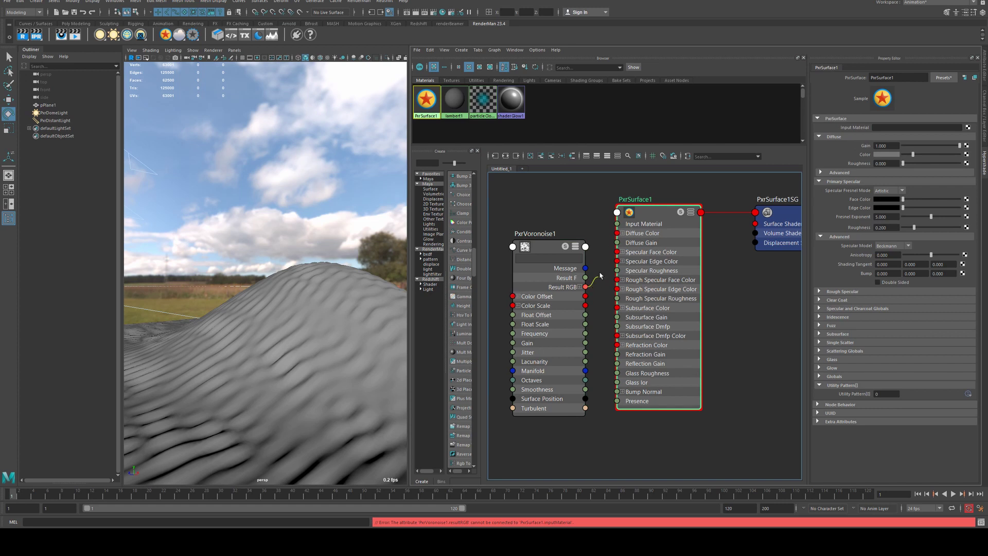
Step: Add a PxrManifold2D node and connect its Result to the PxrVoronoise's Manifold input
middle_click_drag(592, 234, 672, 204, "alt")
left_click(549, 248)
key("Tab")
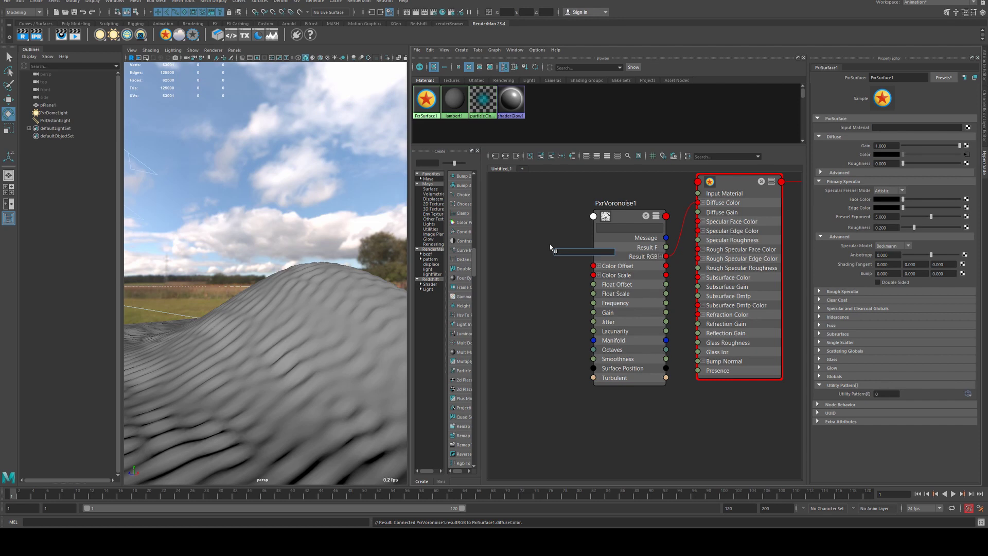
type("pxrman")
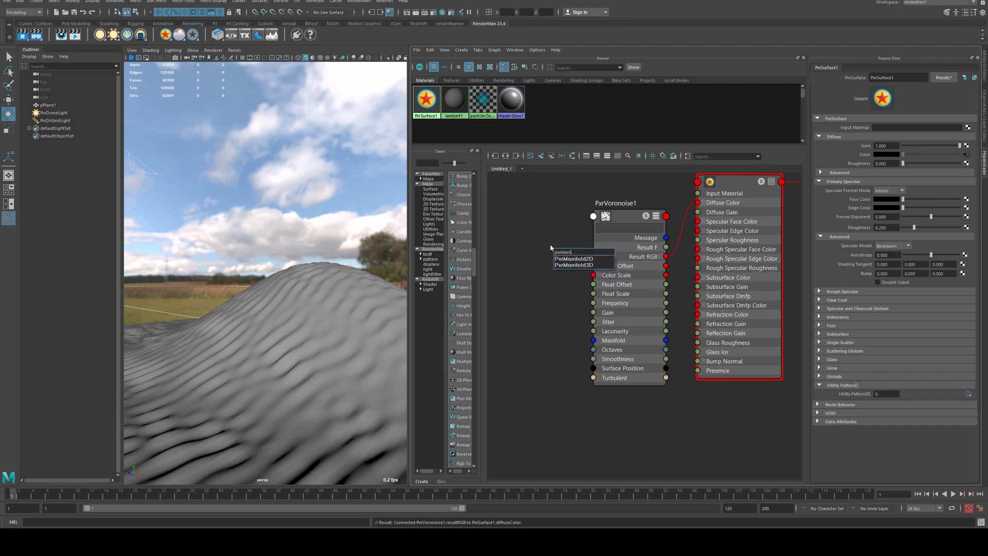
key("Down")
key("Return")
left_click_drag(585, 257, 526, 259)
key("3")
left_click_drag(578, 309, 593, 341)
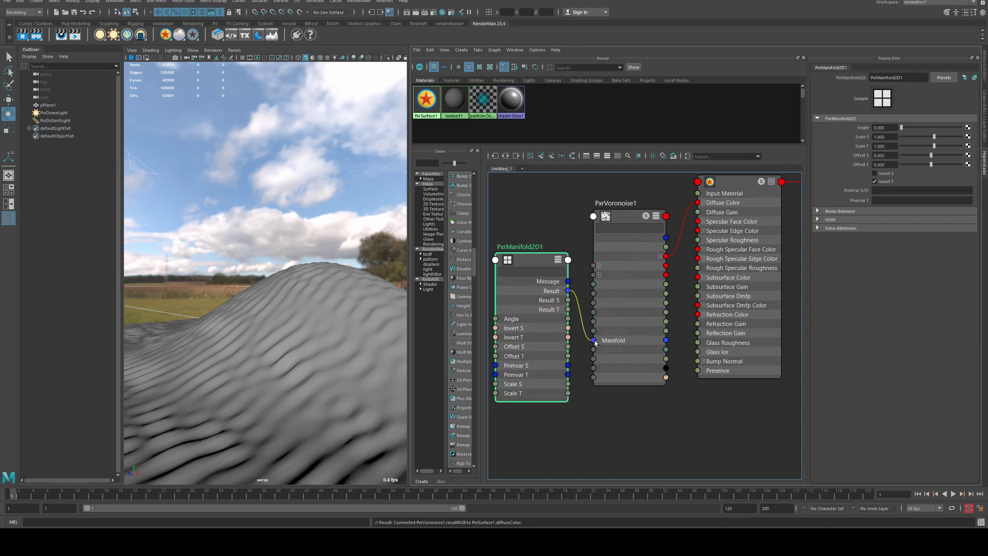
Step: Set the PxrVoronoise node's Frequency to 9 with the interactive render showing
left_click(131, 57)
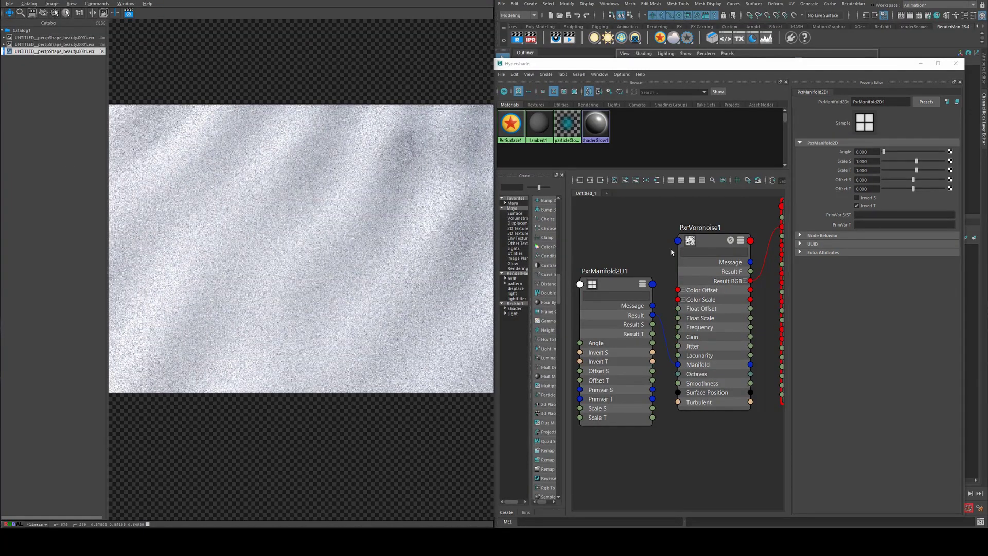
left_click(680, 242)
left_click_drag(884, 161, 937, 172)
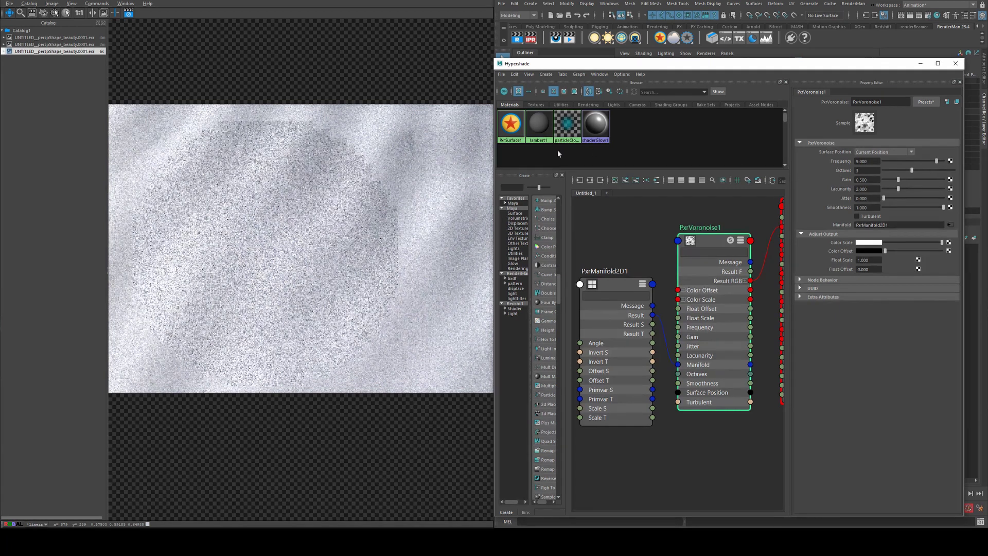
Step: Move the Hypershade window aside to examine the hill's noise in the render from a new view, and bring it back
left_click_drag(583, 63, 486, 181)
left_click_drag(640, 182, 405, 137)
scroll(713, 211, "down", 2)
scroll(712, 211, "down", 5)
left_click_drag(555, 136, 424, 110)
left_click_drag(827, 241, 675, 238, "alt")
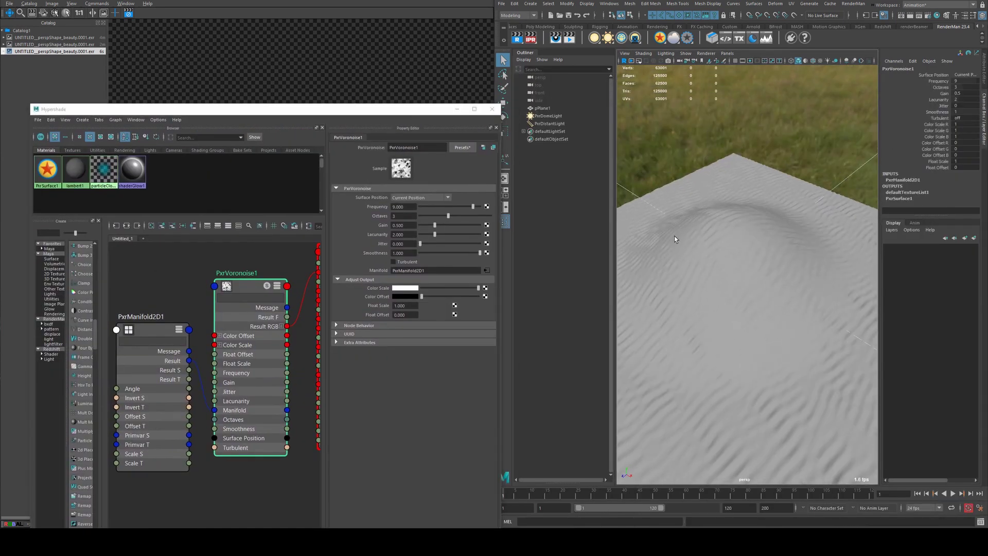
left_click_drag(402, 112, 928, 61)
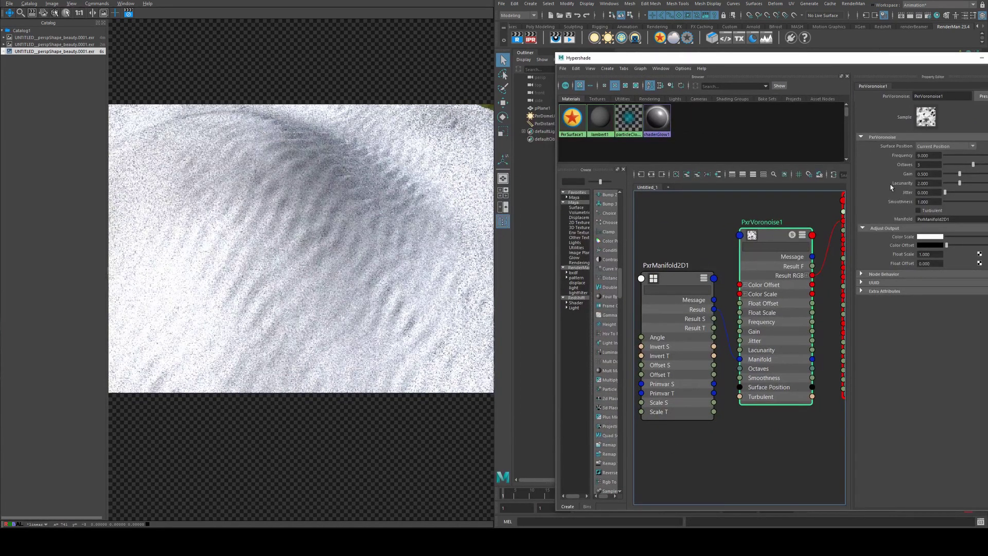
Step: Set the PxrManifold2D node's Scale S and Scale T to 20
left_click(681, 277)
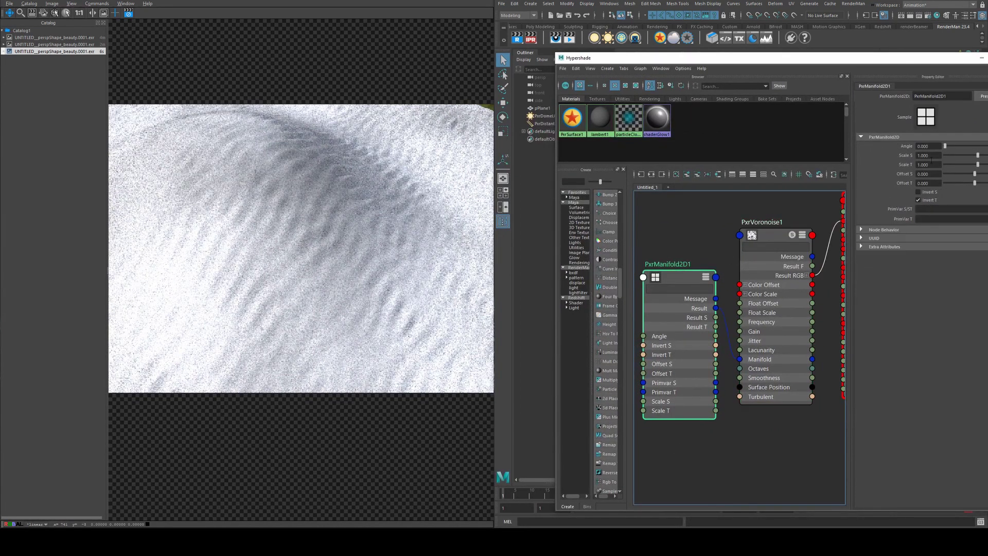
left_click_drag(935, 156, 896, 153)
type("20")
key("Tab")
type("20")
key("Return")
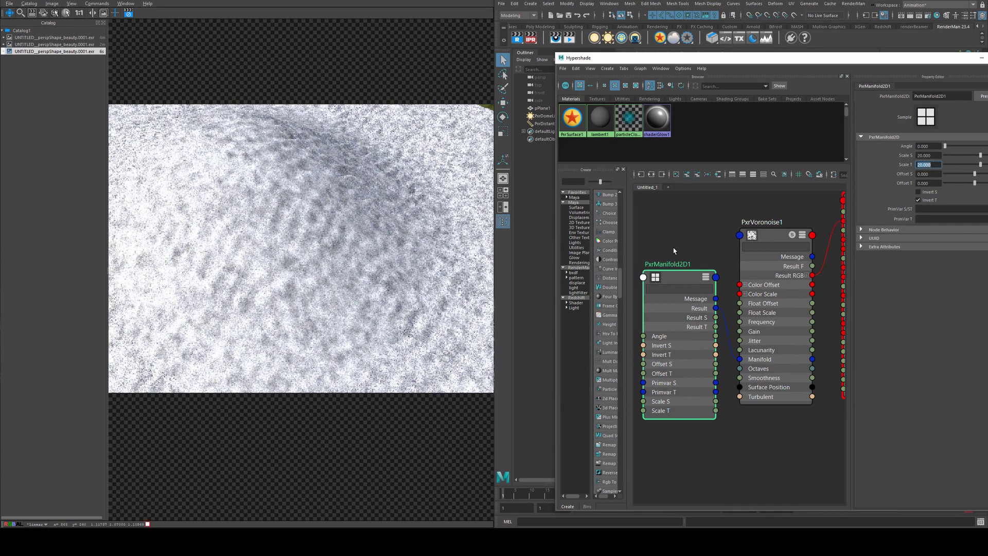
Step: Set the PxrVoronoise node's Frequency to 10, Octaves to 6, Gain to about 0.615 and Lacunarity to about 5.229
left_click(772, 235)
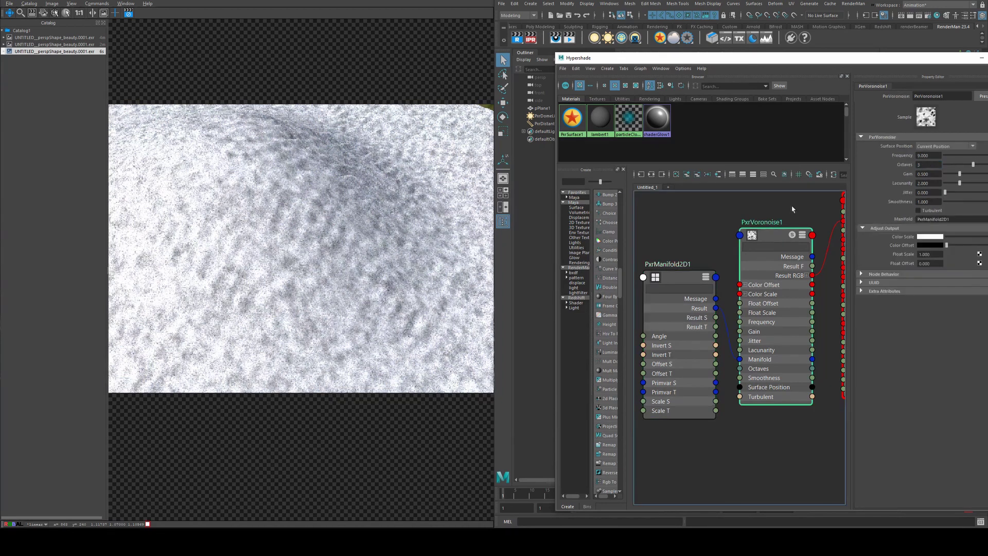
left_click(931, 156)
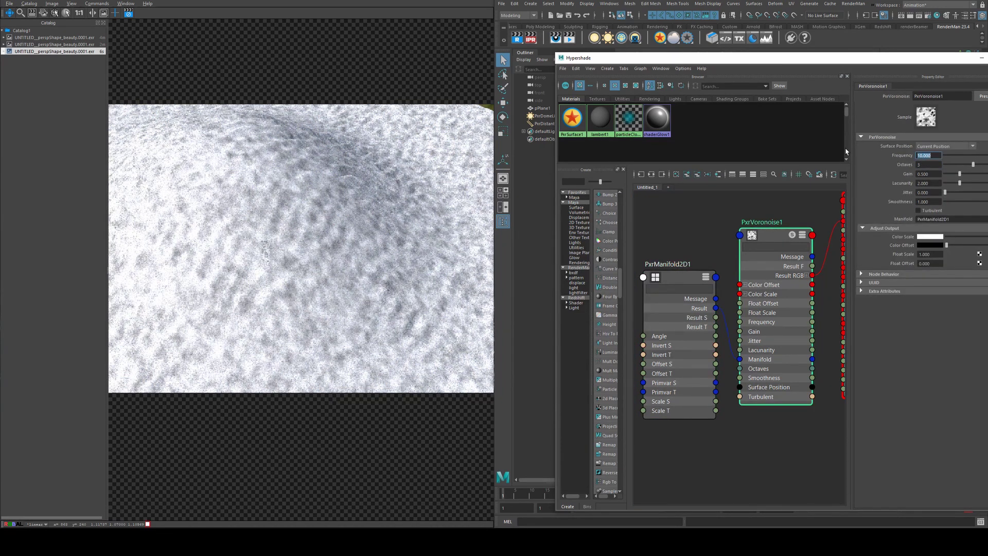
type("10")
key("Return")
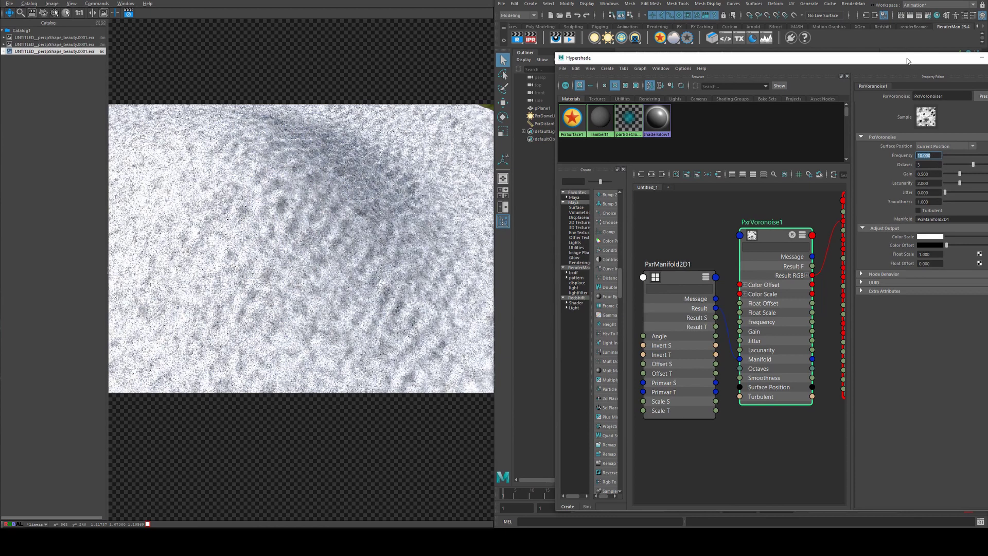
left_click_drag(907, 58, 842, 55)
left_click_drag(909, 161, 957, 164)
left_click_drag(894, 180, 919, 180)
left_click_drag(894, 170, 898, 171)
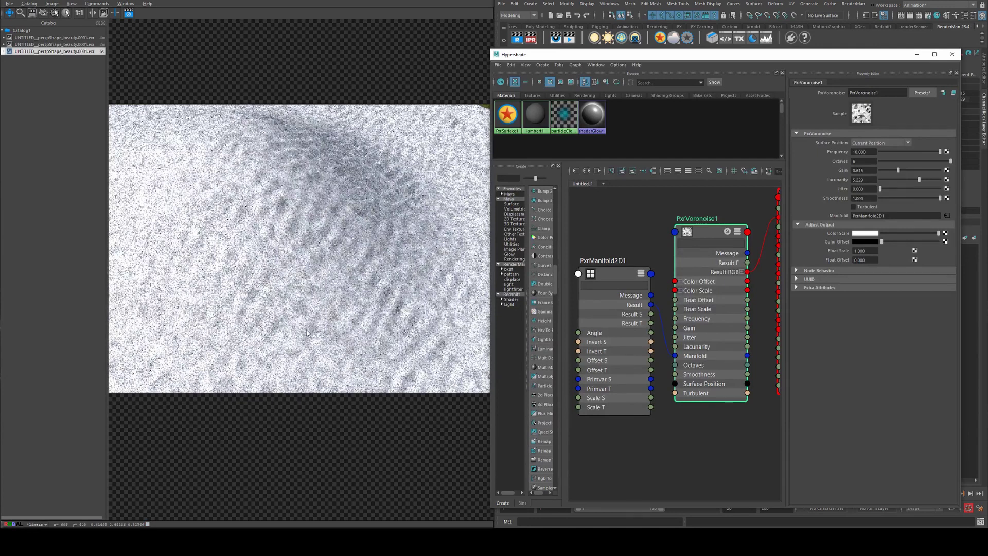
Step: Set the PxrManifold2D node's Scale S and Scale T to 200
left_click(613, 285)
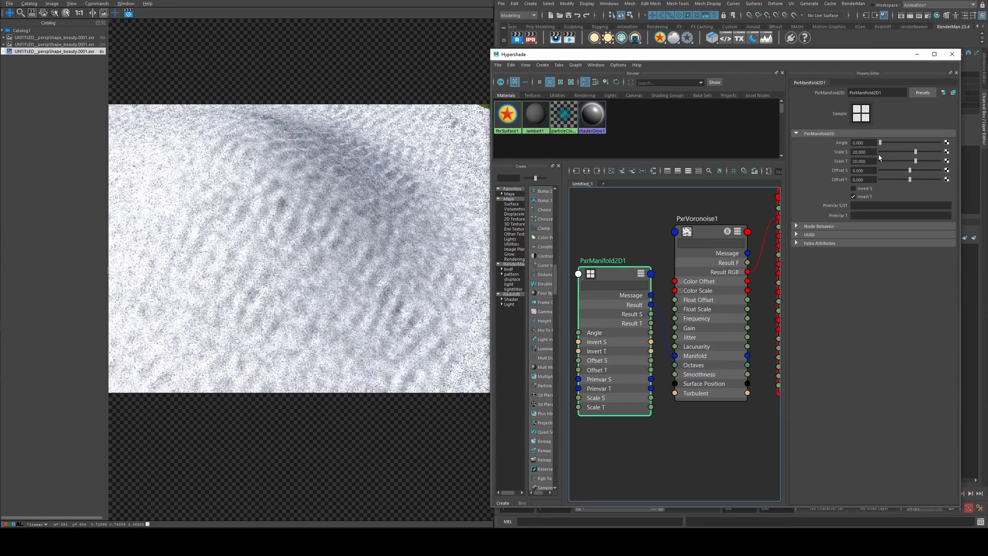
left_click(864, 152)
type("5")
key("Tab")
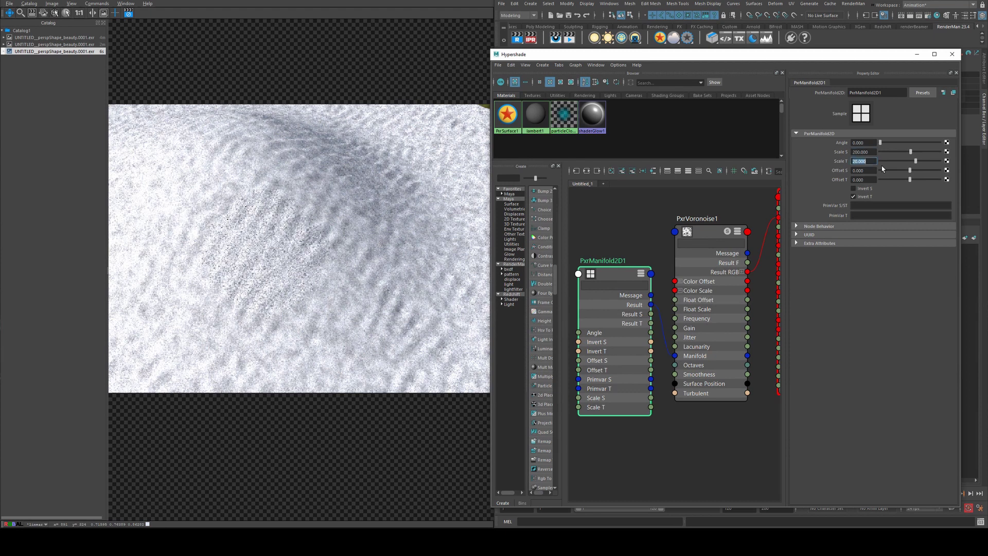
type("200")
key("Return")
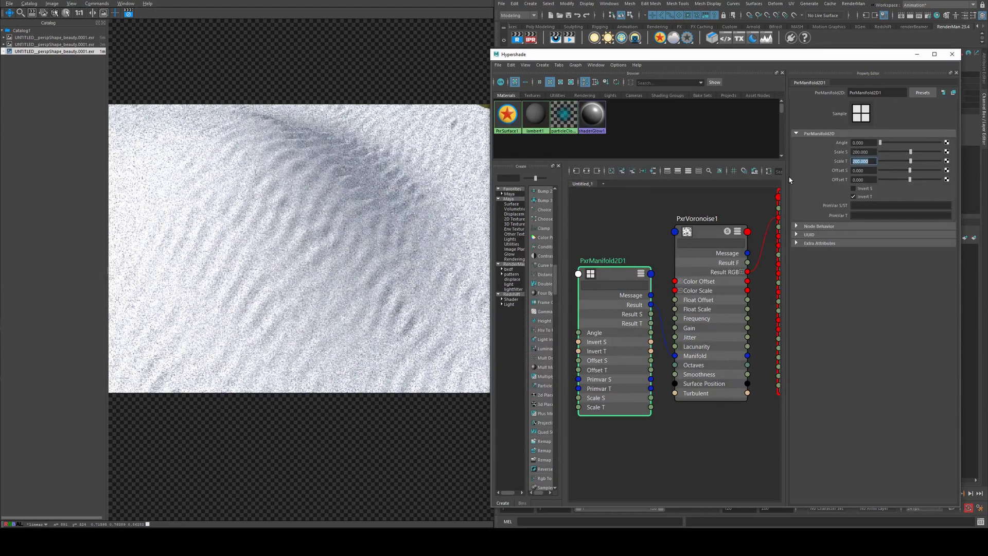
Step: Examine the noise pattern on the dune's ripples up close in the viewport and the interactive render
left_click_drag(663, 57, 652, 240)
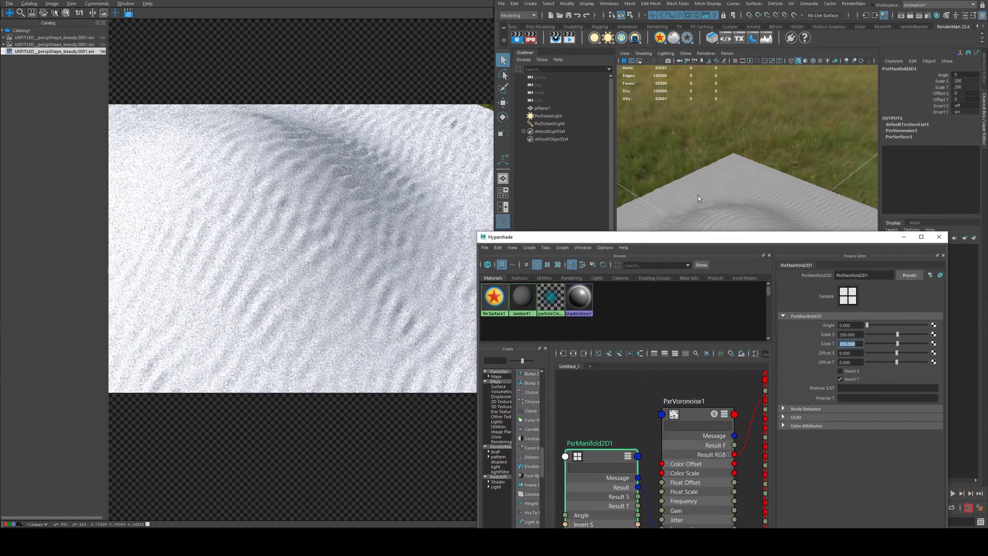
right_click_drag(702, 201, 714, 150, "alt")
left_click_drag(714, 149, 734, 134, "alt")
right_click_drag(736, 149, 779, 125, "alt")
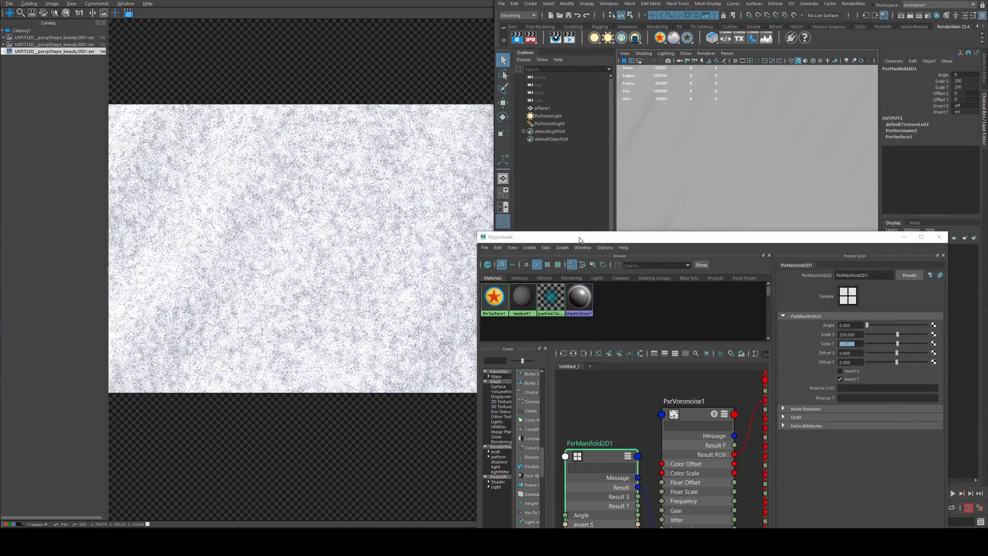
left_click_drag(579, 241, 602, 51)
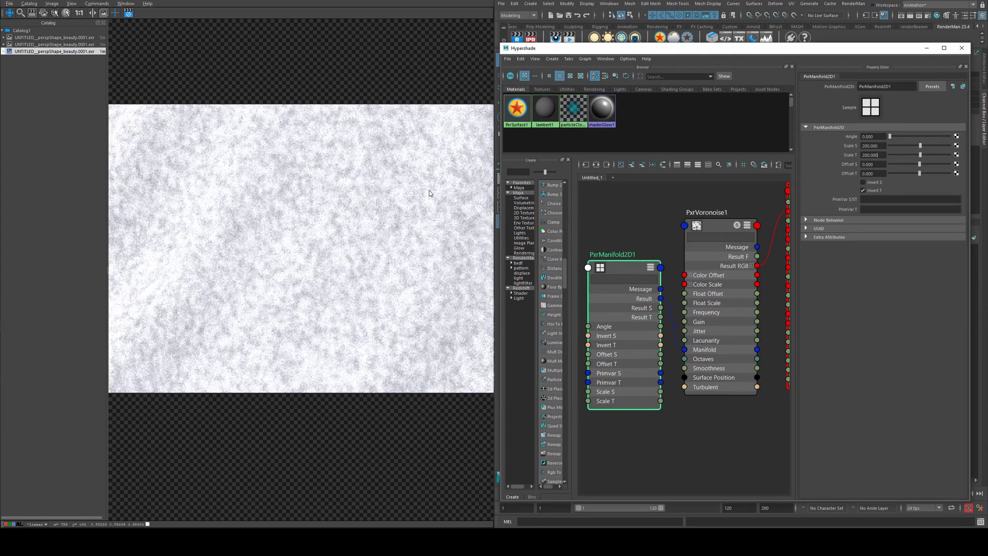
left_click_drag(651, 51, 336, 141)
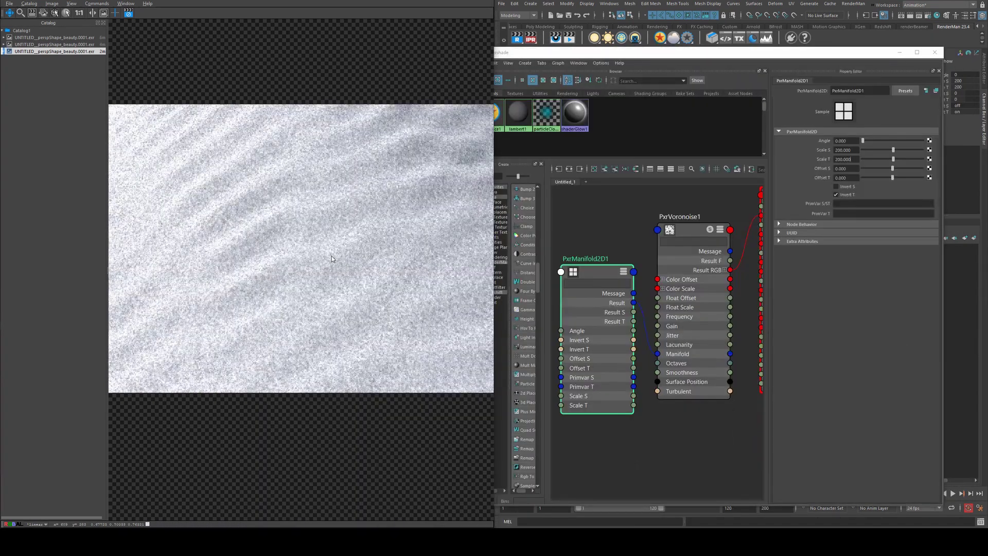
left_click(128, 13)
scroll(319, 148, "up", 3)
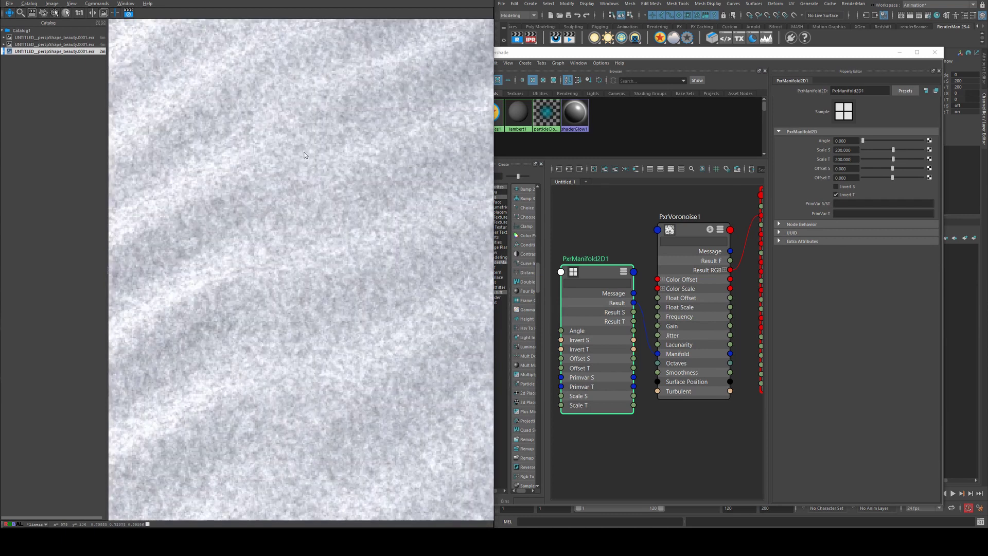
scroll(333, 296, "down", 3)
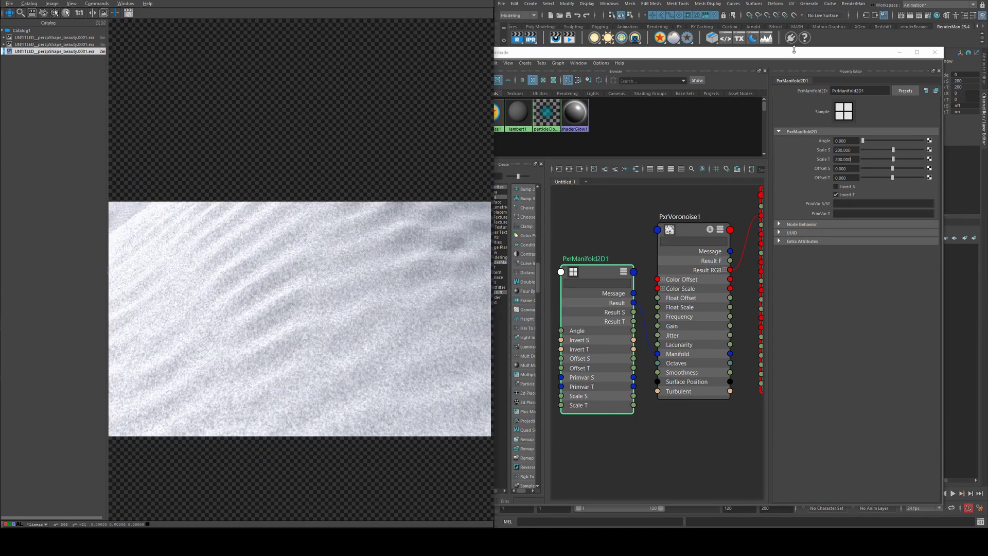
Step: Add a PxrBlend node between the PxrVoronoise and PxrSurface, and connect the PxrVoronoise's Result RGB to its Top RGB
mouse_move(794, 49)
left_mouse_down()
mouse_move(343, 51)
mouse_move(768, 49)
mouse_move(803, 33)
left_mouse_up()
scroll(665, 205, "down", 2)
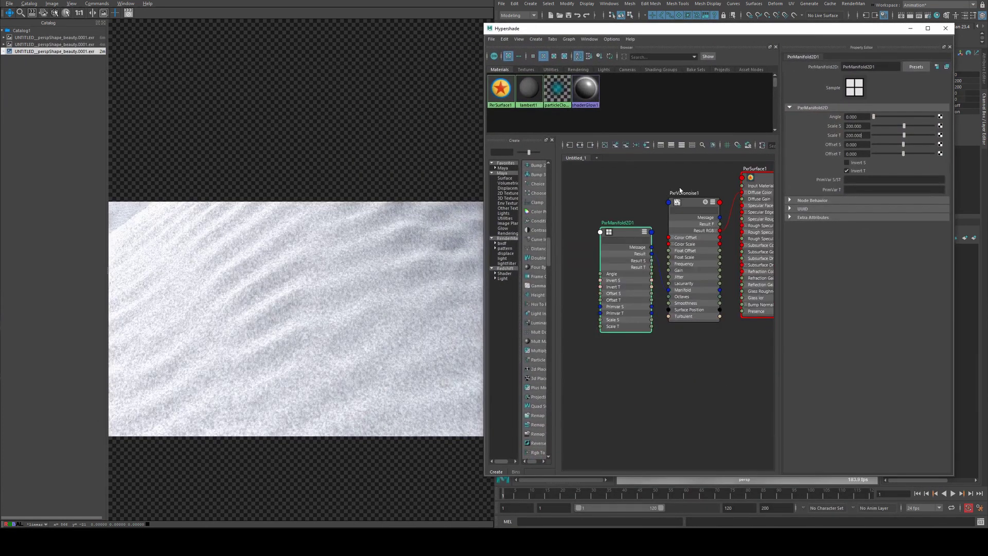
left_click(683, 196, "shift")
left_click_drag(682, 202, 615, 208)
left_click_drag(728, 190, 663, 181)
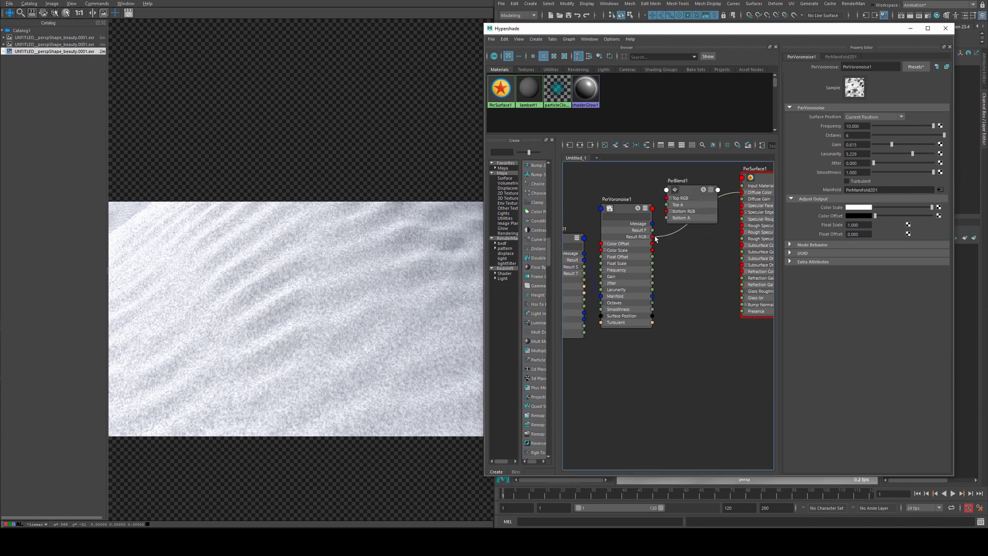
left_click_drag(655, 238, 668, 197)
Step: Set the PxrBlend node's Bottom Color to the pale yellow from the color history
left_click(690, 206)
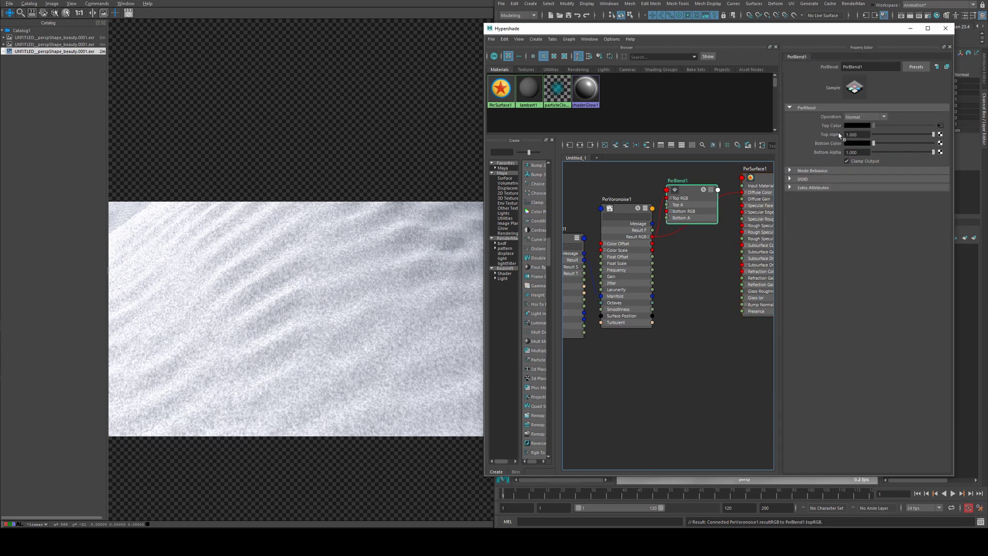
left_click(860, 144)
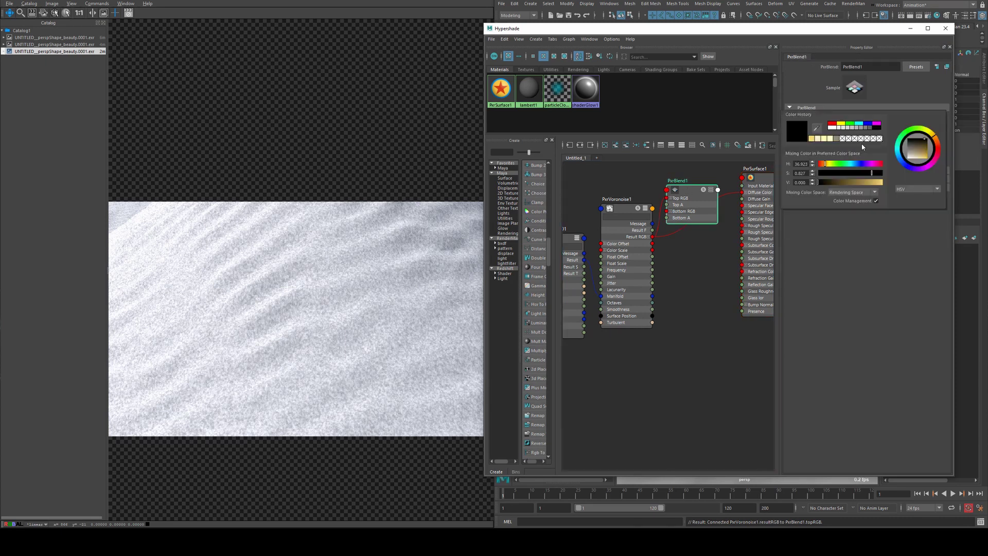
left_click(830, 138)
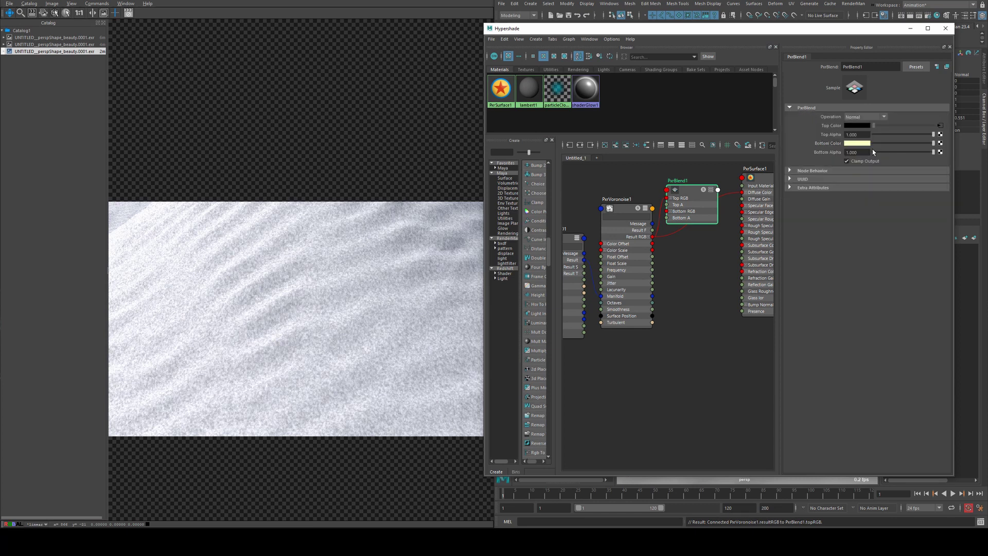
Step: Show all attributes of the PxrBlend node and connect its Result RGB to the PxrSurface's Diffuse Color
left_click(695, 192)
key("3")
left_click_drag(719, 239, 743, 193)
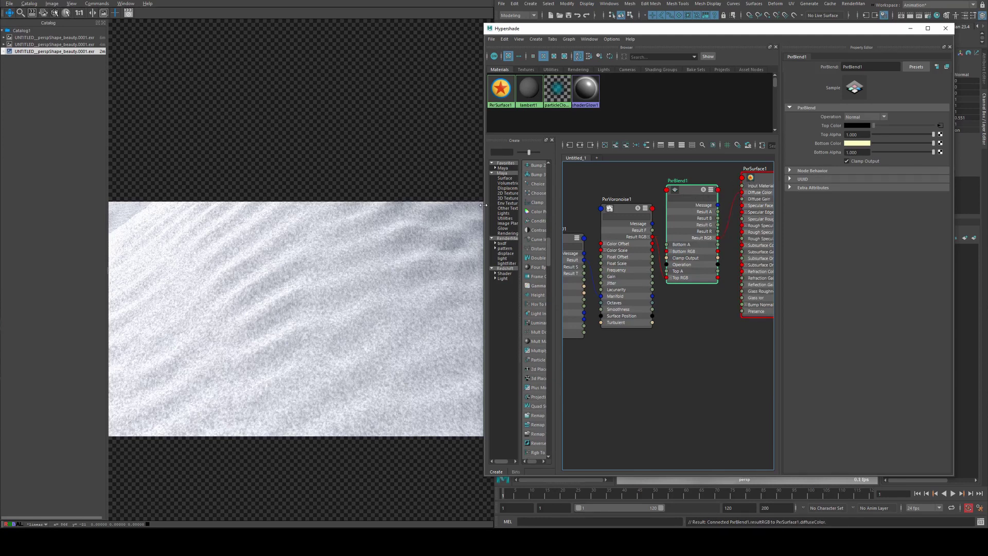
Step: Set the PxrBlend node's Operation to Multiply
left_click(865, 116)
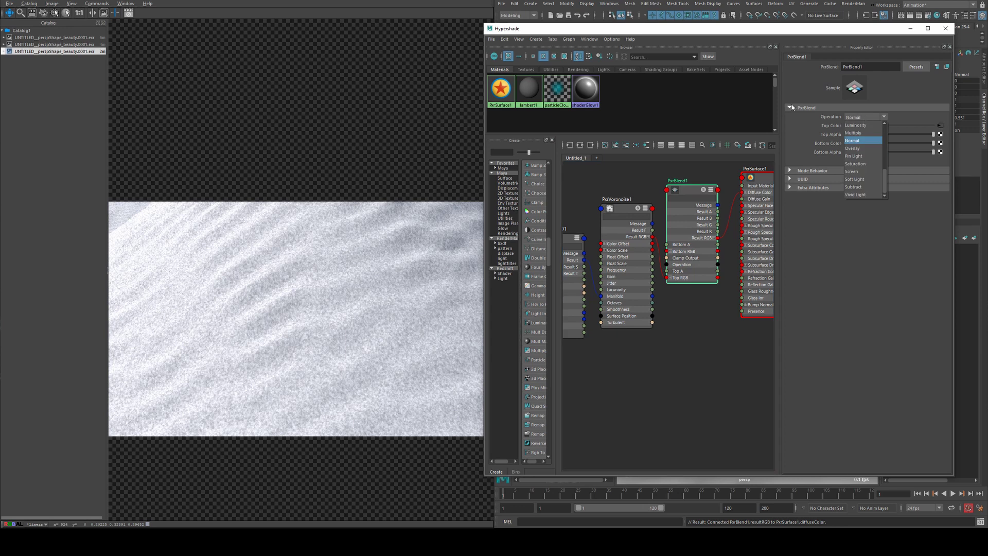
left_click(866, 133)
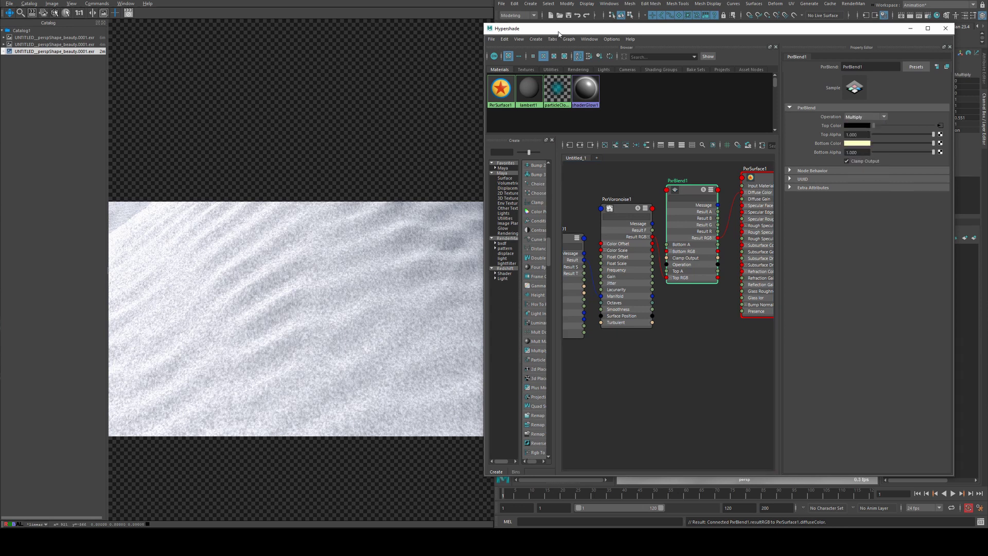
left_click_drag(559, 33, 613, 45)
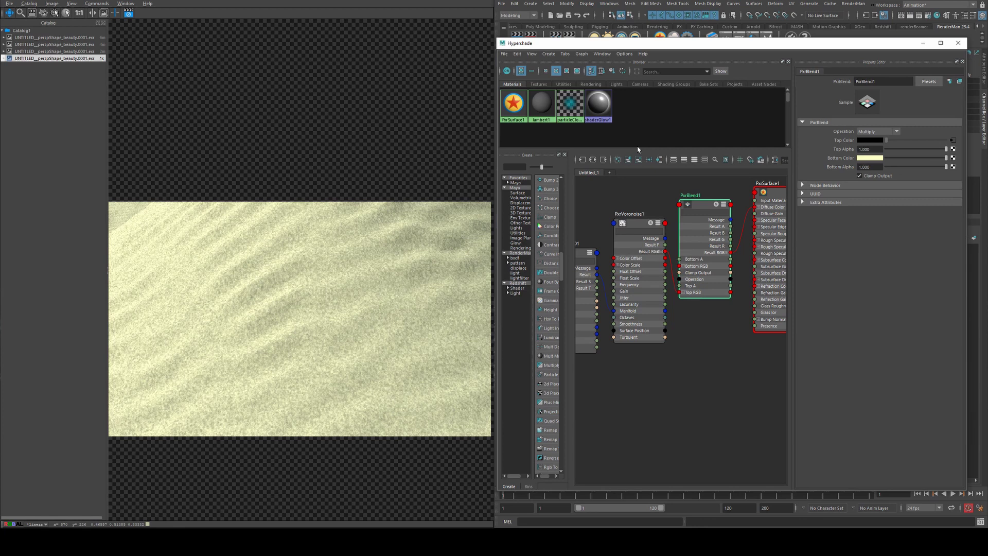
Step: Connect the PxrVoronoise's Result RGB to the PxrSurface's Specular Face Color and set the Primary Specular Roughness to about 0.55
left_click_drag(633, 223, 643, 261)
key("2")
middle_click_drag(698, 281, 657, 279, "alt")
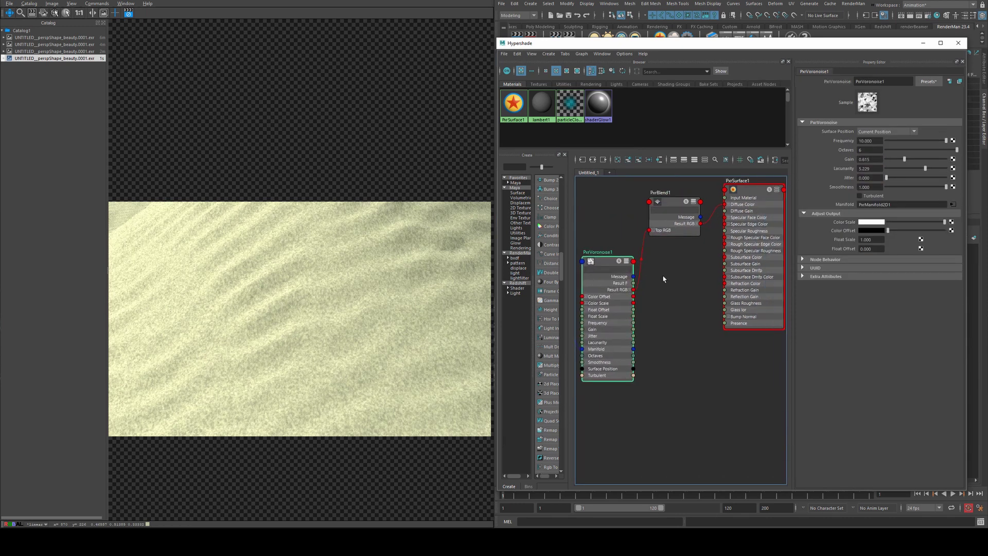
left_click_drag(635, 291, 764, 205)
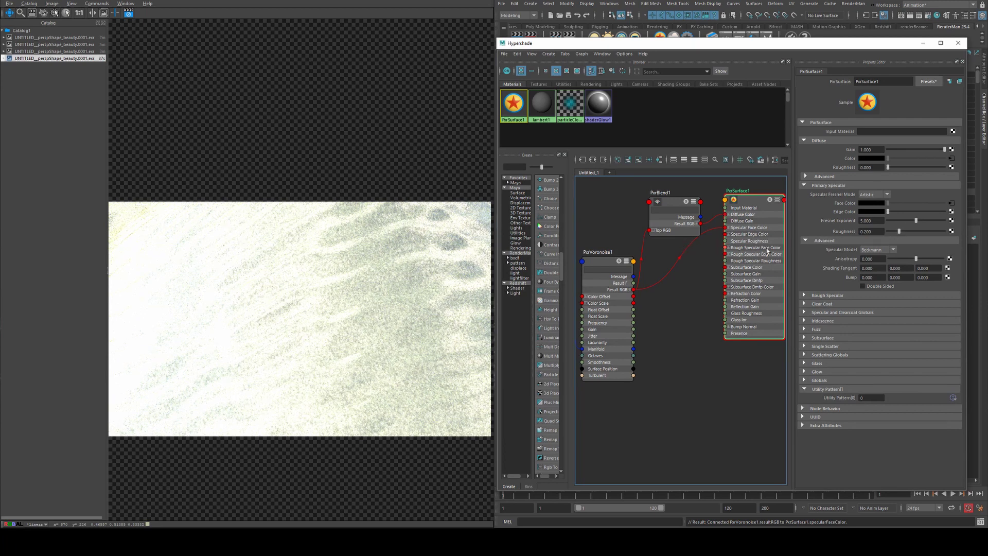
left_click_drag(902, 232, 918, 233)
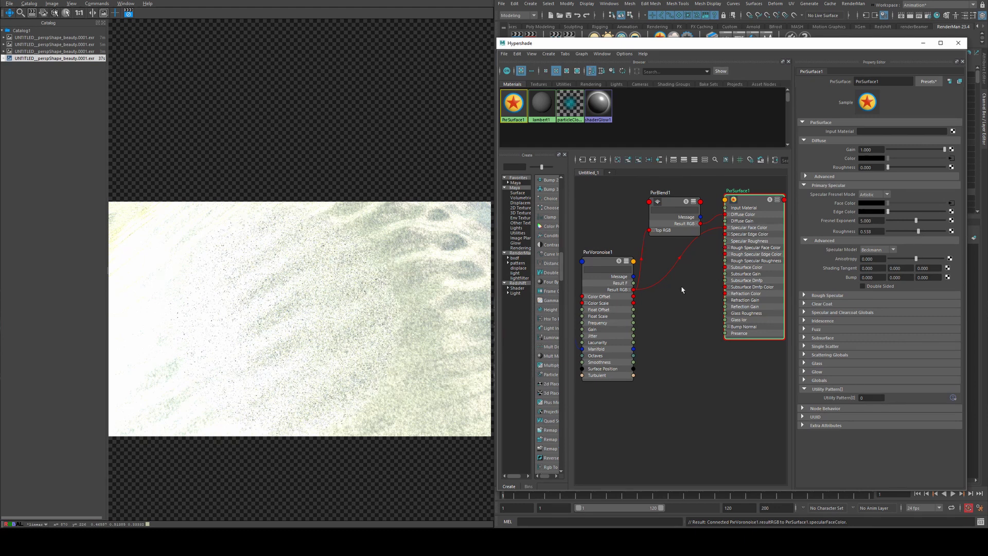
Step: Add a PxrRemap node, feeding the PxrVoronoise's Result RGB into its Input RGB and its Result RGB into the PxrSurface's Specular Face Color
key("Tab")
type("remap")
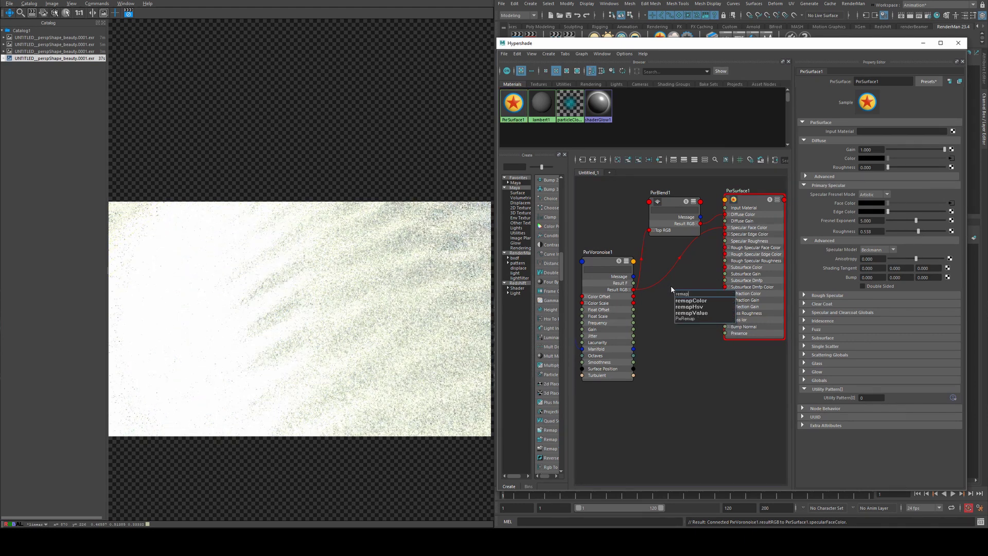
key("Down")
key("Down")
key("Down")
key("Down")
key("Return")
left_click_drag(633, 290, 667, 297)
left_click_drag(704, 346, 726, 227)
left_click_drag(683, 301, 689, 267)
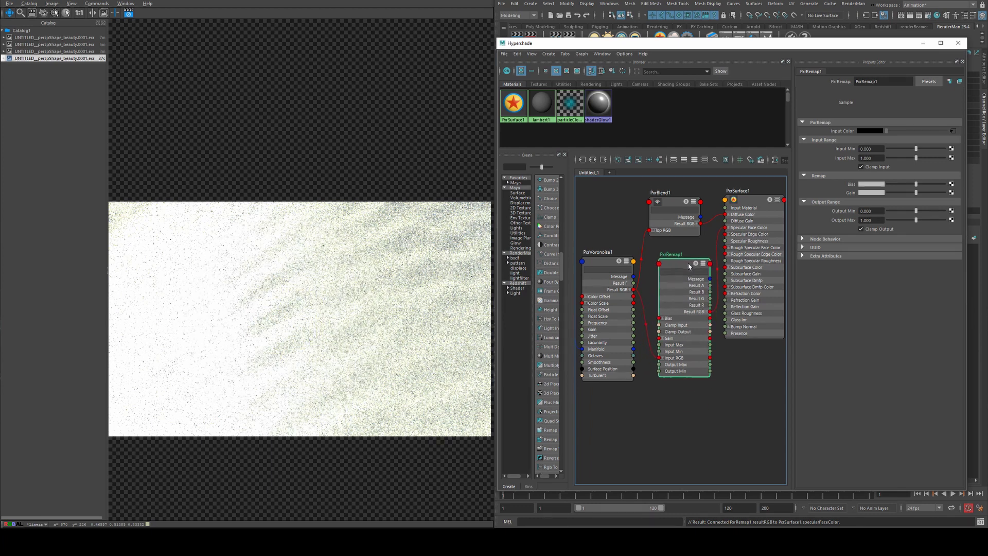
Step: Show only the PxrRemap node's connected attributes and set its Output Max to 0.1
key("2")
left_click_drag(873, 220, 849, 225)
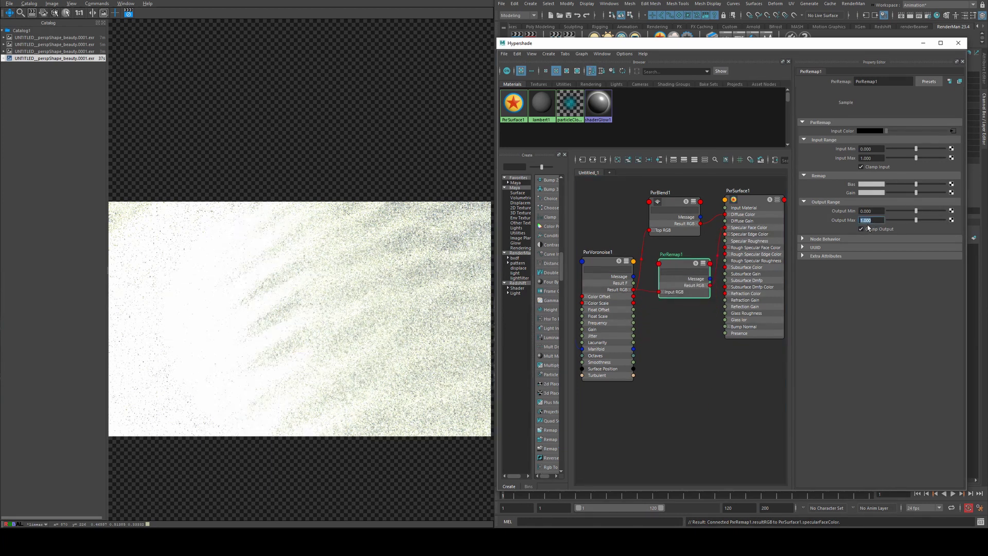
type(".1")
key("Return")
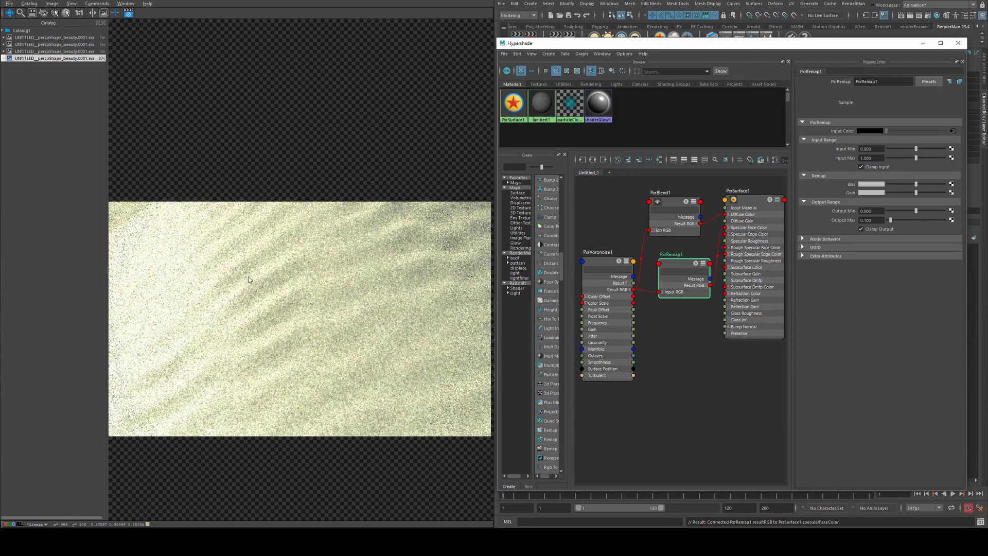
Step: Set the PxrSurface's Primary Specular Roughness to about 0.655
left_click_drag(574, 47, 574, 128)
left_click(738, 271)
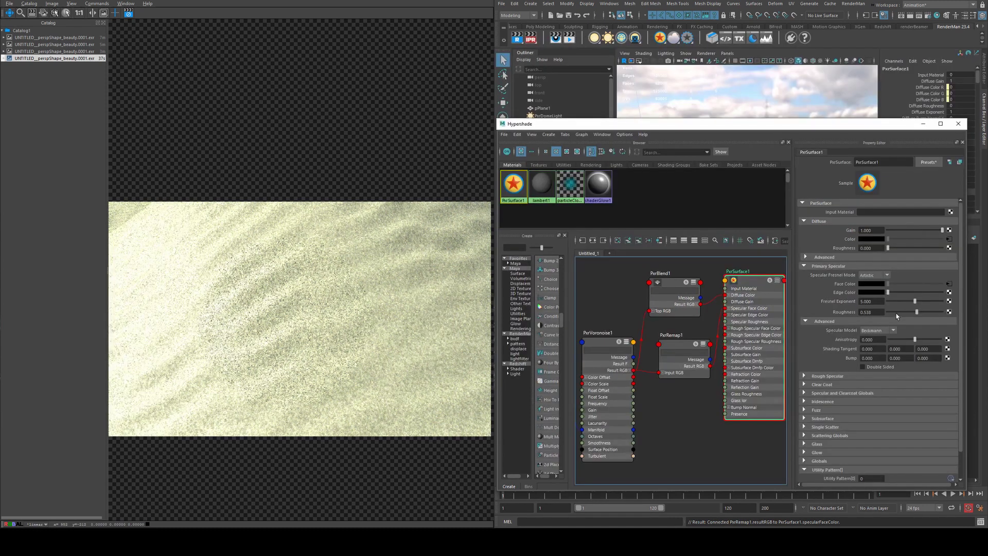
mouse_move(912, 313)
left_mouse_down()
mouse_move(892, 314)
mouse_move(924, 312)
left_mouse_up()
Step: Set the PxrSurface's Diffuse Roughness to 1
left_click(602, 344)
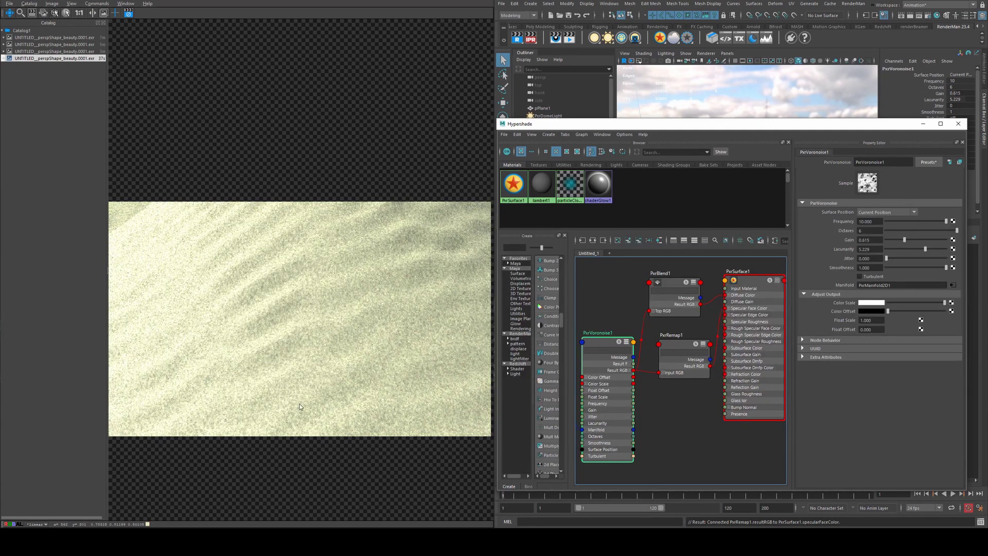
left_click(685, 347)
left_click(749, 272)
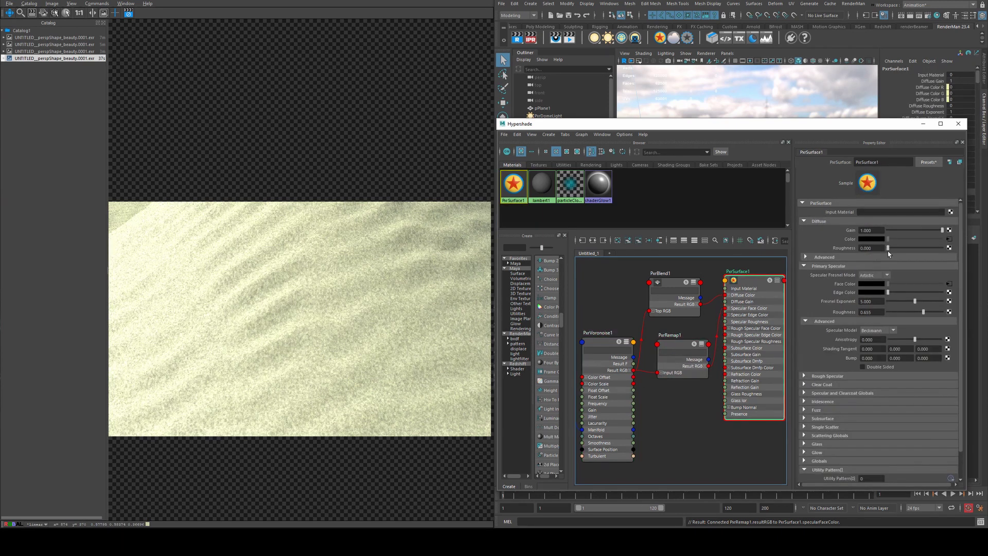
left_click_drag(892, 248, 944, 248)
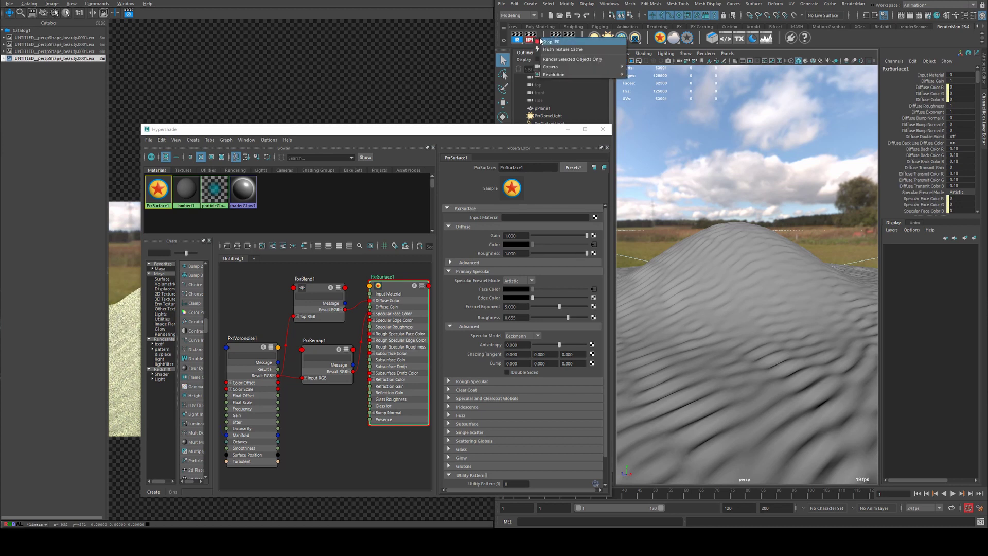
Step: Select the dune plane and show the attributes of its hotOceanDeformer1
left_click(751, 312)
left_click(983, 74)
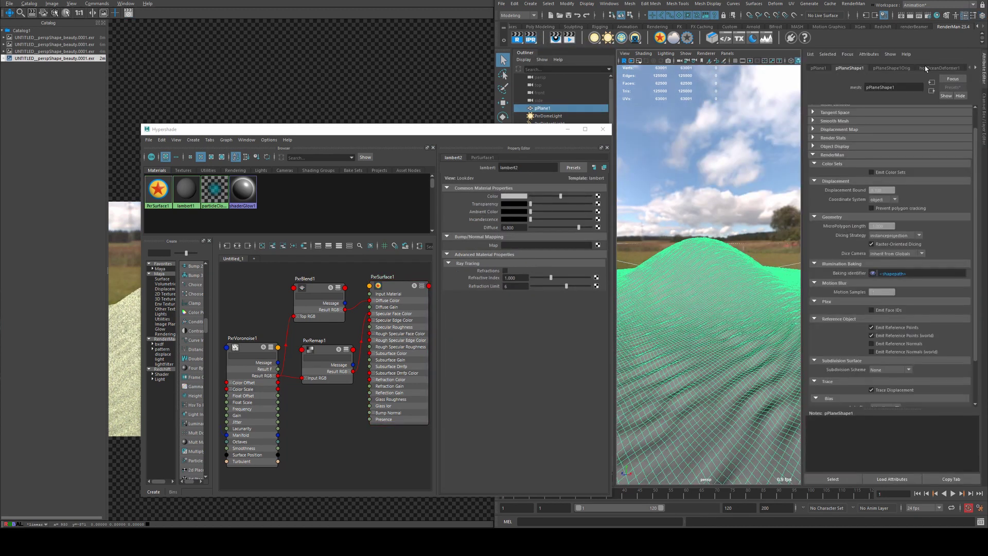
left_click(925, 68)
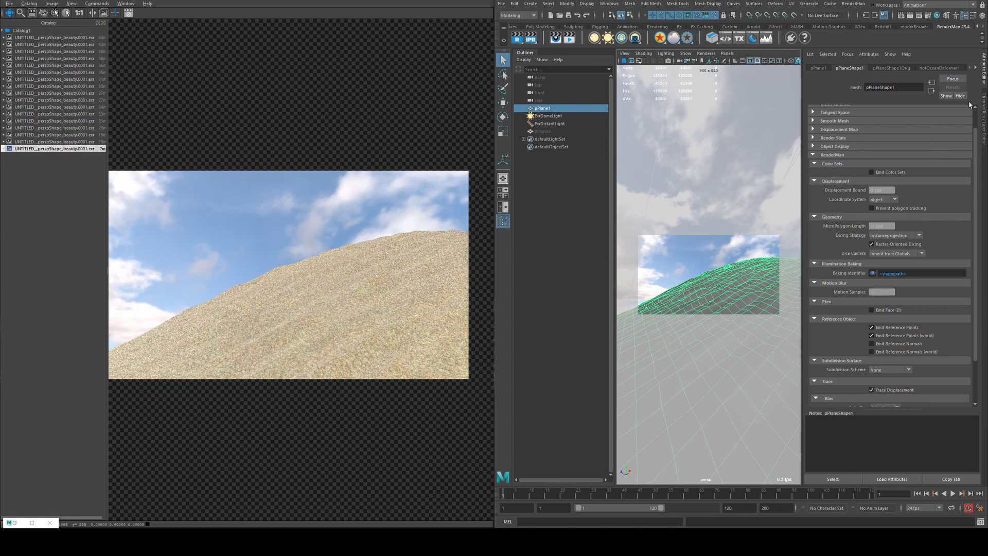
Step: Set the dune plane's RenderMan Subdivision Scheme to Catmull-Clark
left_click(689, 251)
left_click(719, 279)
scroll(837, 217, "down", 3)
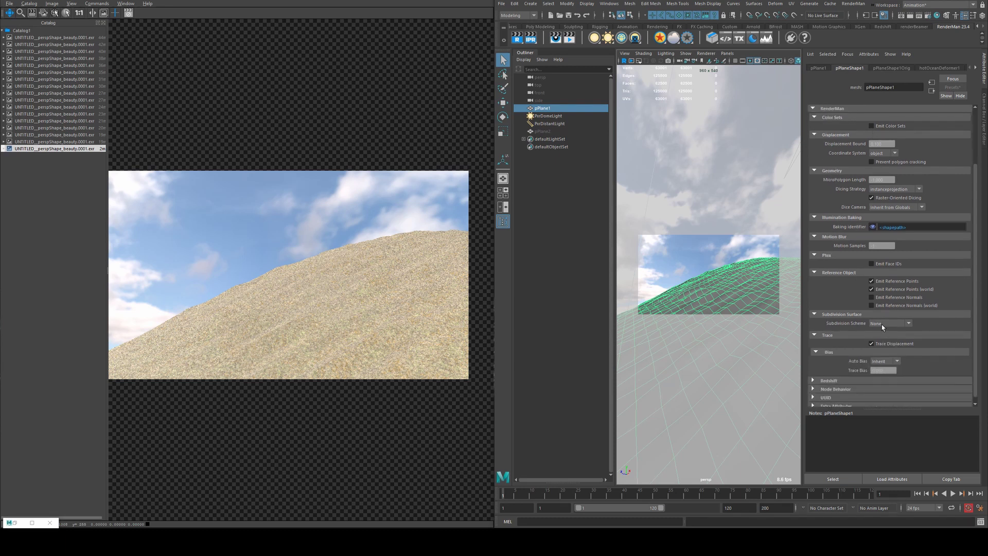
left_click(884, 324)
left_click(886, 342)
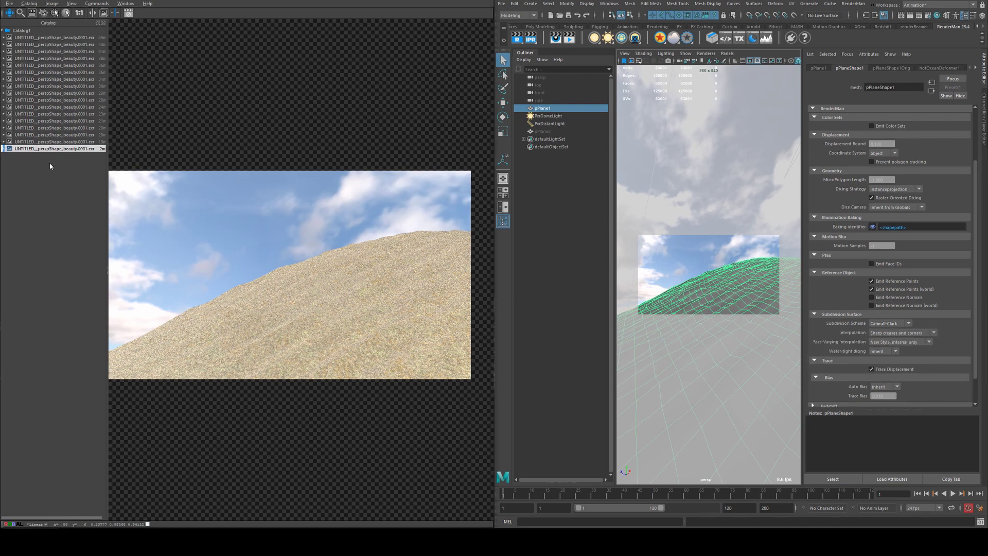
Step: Start a new IPR render of the dune and compare it with the previous render in the catalog
left_click(531, 39)
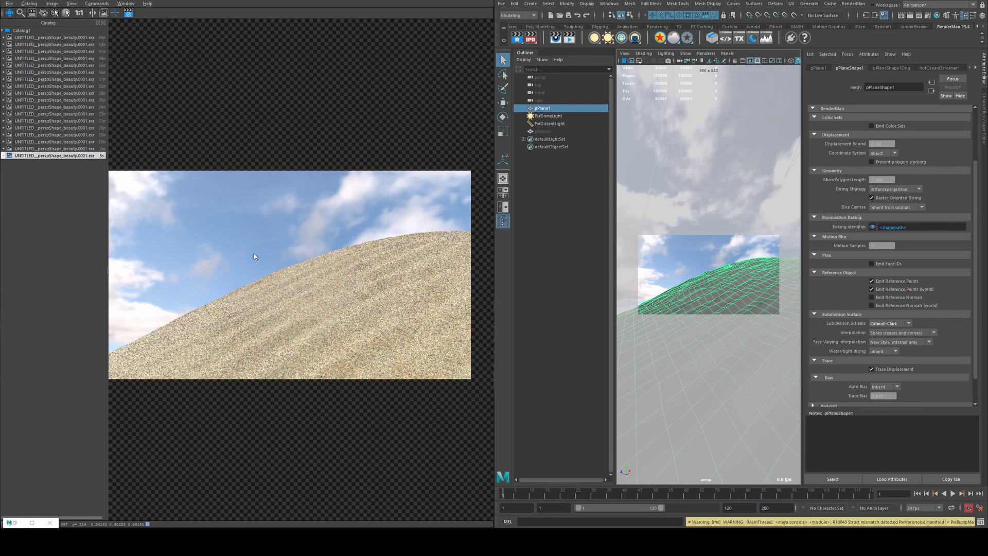
left_click(76, 149)
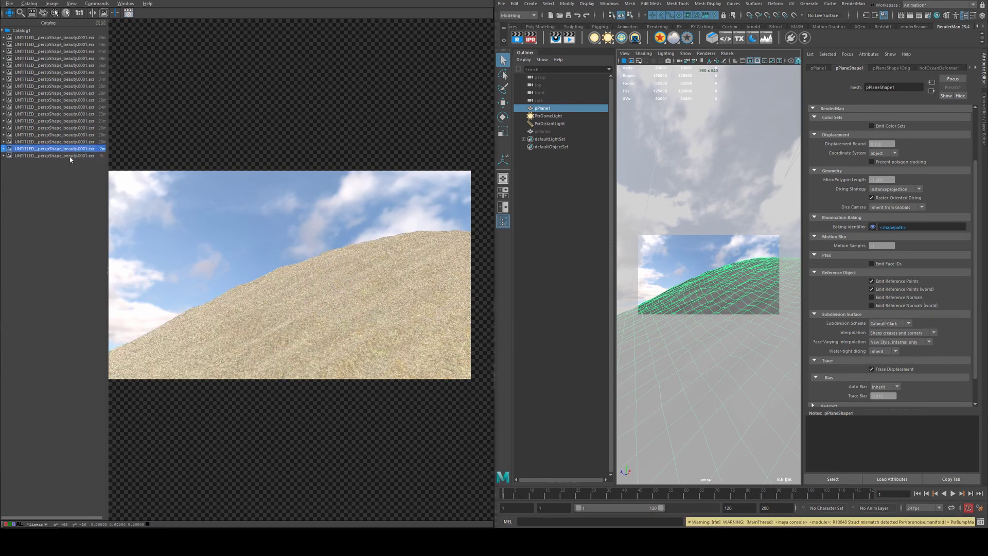
left_click(70, 156)
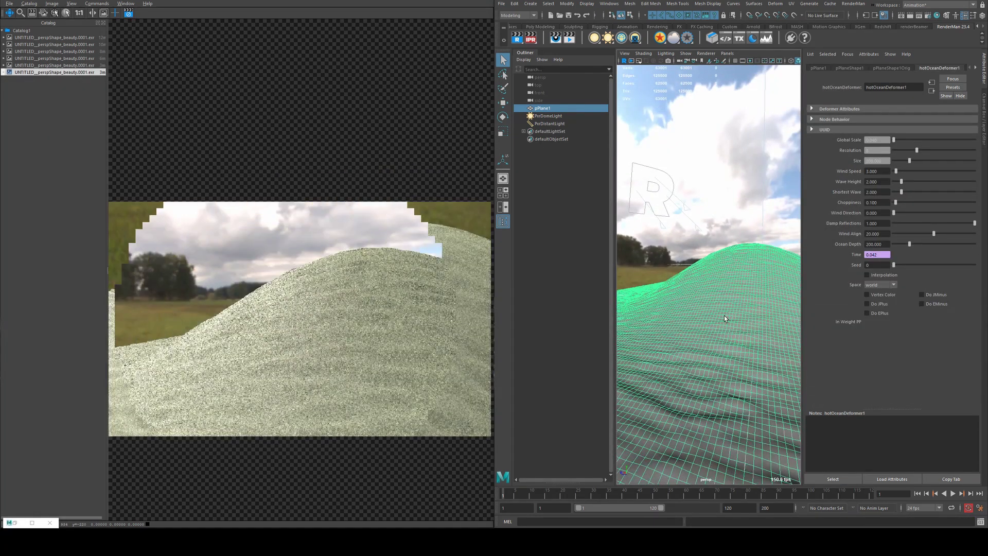
Step: Examine the dune's live render from different angles, and look over its material's node network in the Hypershade
left_click_drag(678, 332, 668, 272, "alt")
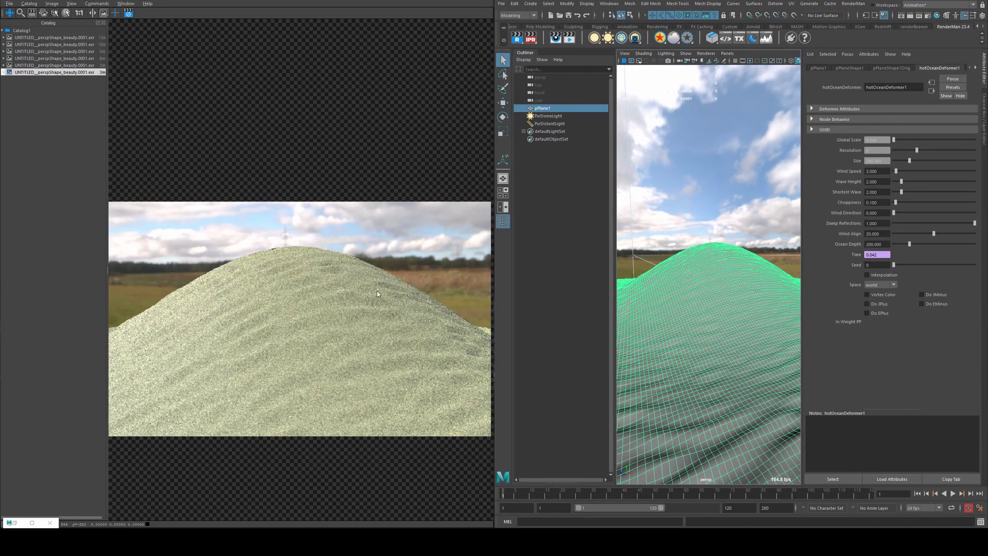
mouse_move(692, 260)
left_mouse_down("alt")
mouse_move(723, 259)
mouse_move(681, 250)
left_mouse_up("alt")
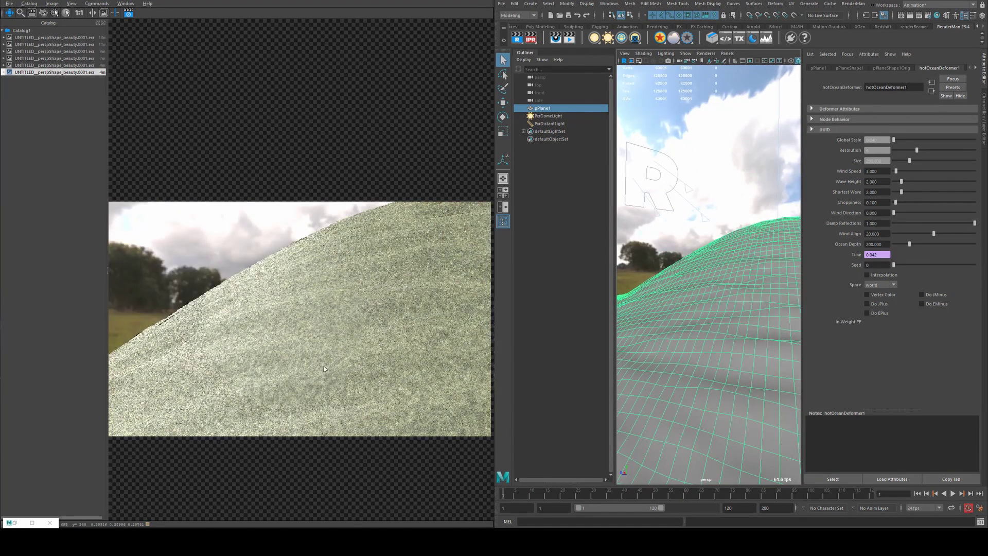
left_click(19, 523)
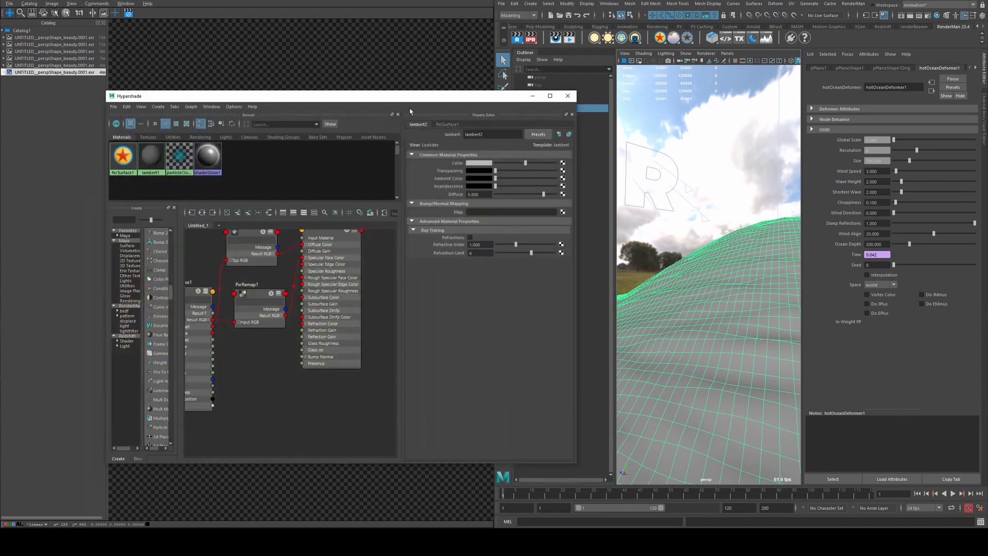
left_click_drag(413, 99, 783, 78)
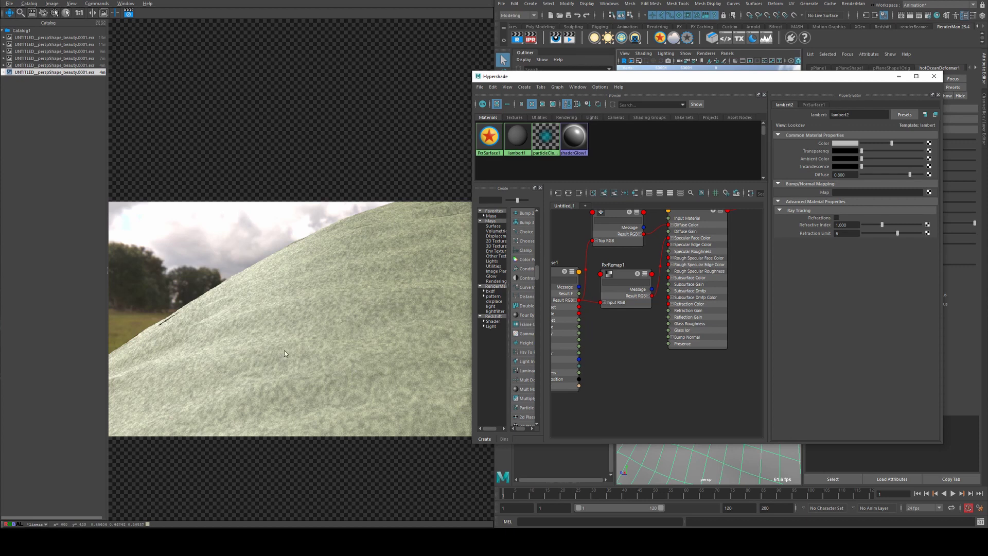
scroll(637, 251, "down", 2)
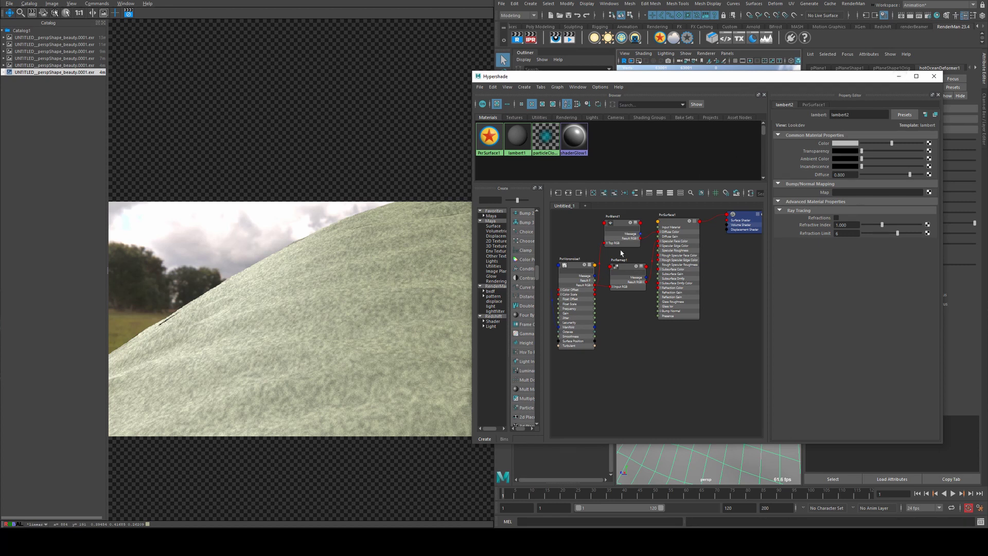
left_click(897, 77)
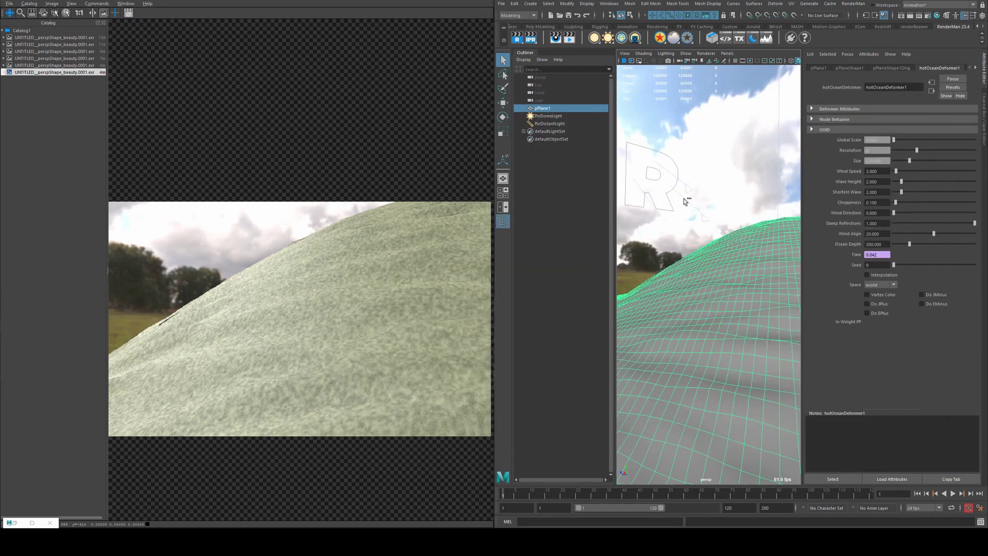
Step: Hide the dune plane, and in the Hypershade network move the manifold, Voronoise, blend and remap nodes away from the PxrSurface
key("ctrl+h")
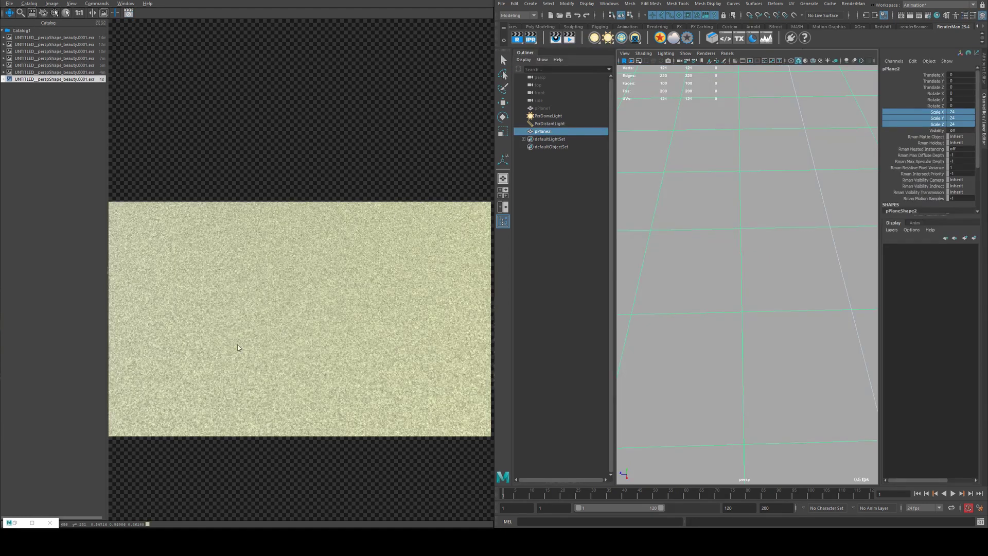
left_click(9, 523)
left_click(11, 524)
key("a")
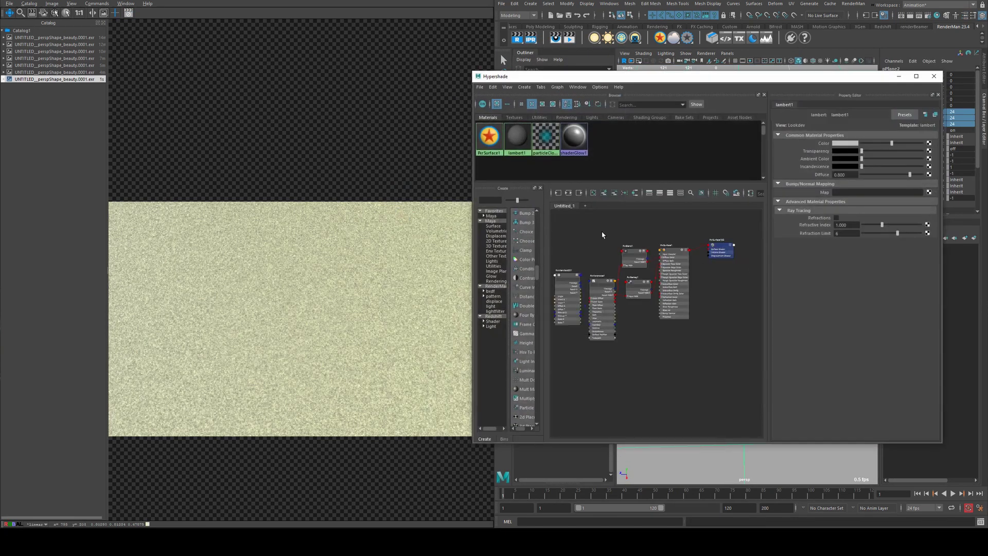
left_click_drag(569, 246, 660, 343)
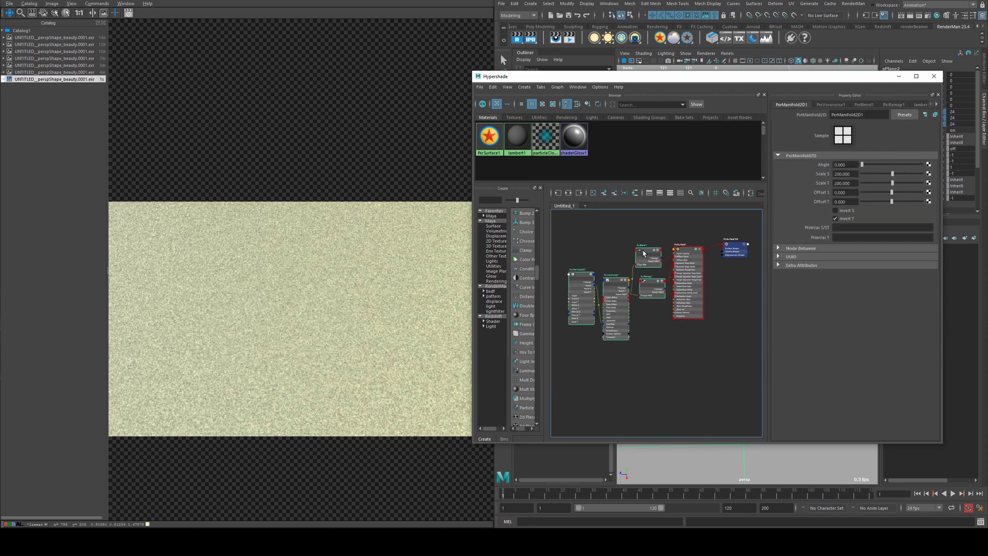
left_click_drag(644, 251, 602, 262)
Step: Add a PxrRamp node and connect its Result RGB to the PxrSurface's Diffuse Color
left_click(620, 237)
key("Tab")
type("pxrramp")
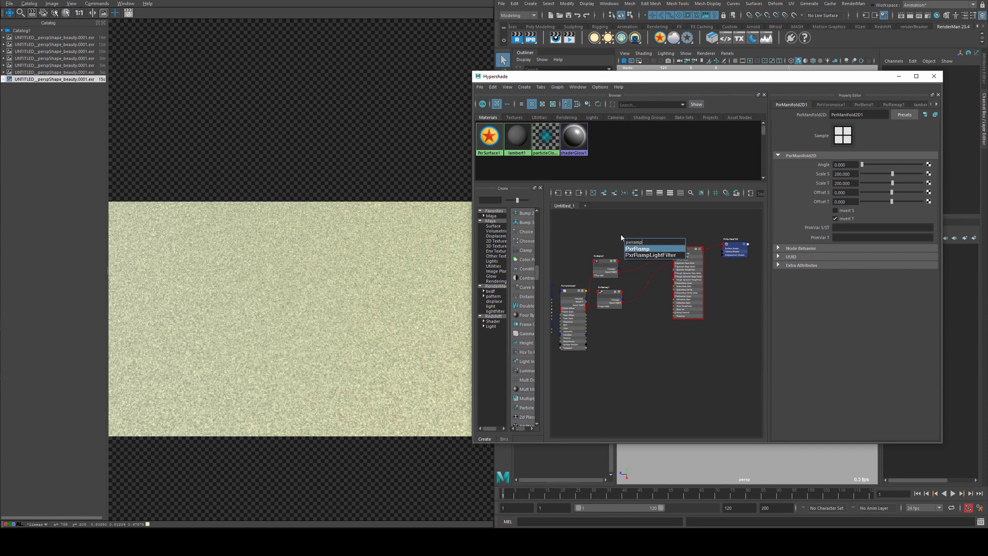
key("Return")
scroll(651, 226, "up", 3)
left_click_drag(623, 257, 623, 228)
key("3")
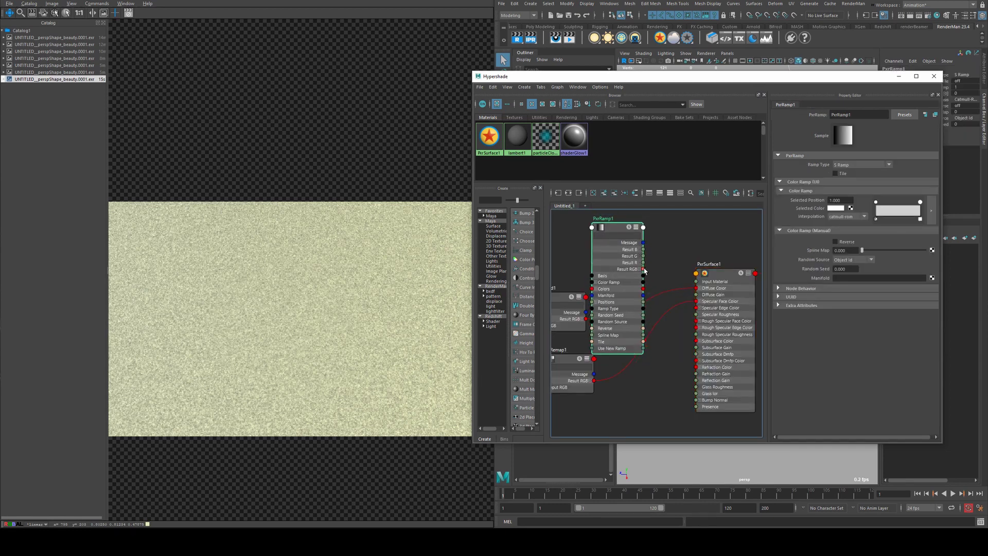
left_click_drag(646, 270, 700, 289)
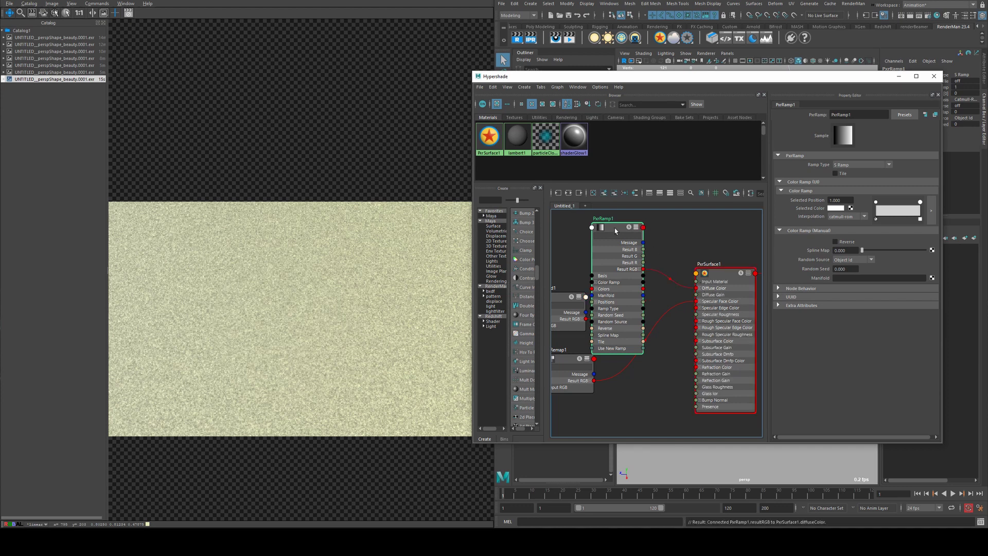
left_click_drag(616, 231, 637, 234)
Step: Add a stop at about 0.513 to the PxrRamp's color ramp and set its interpolation to constant
left_click_drag(816, 80, 756, 106)
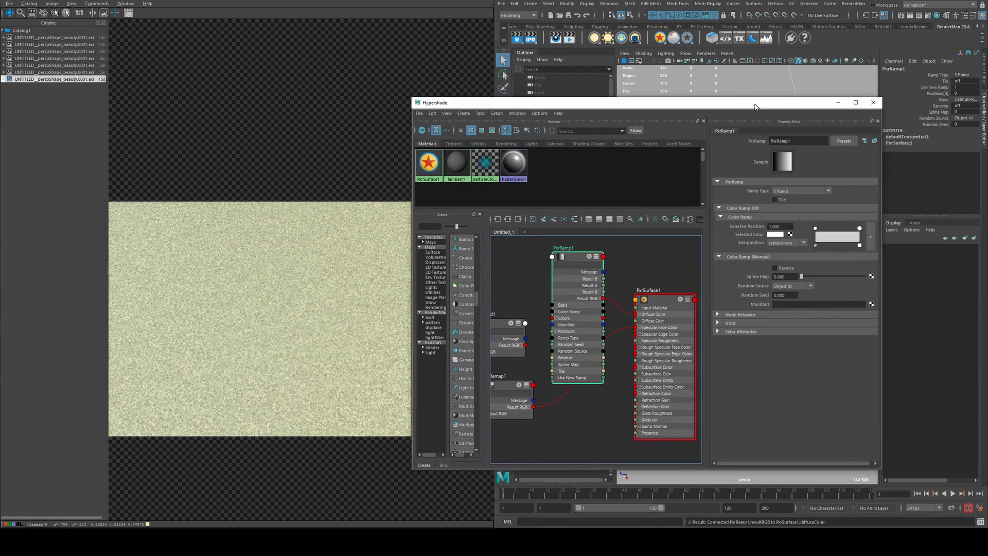
left_click(837, 238)
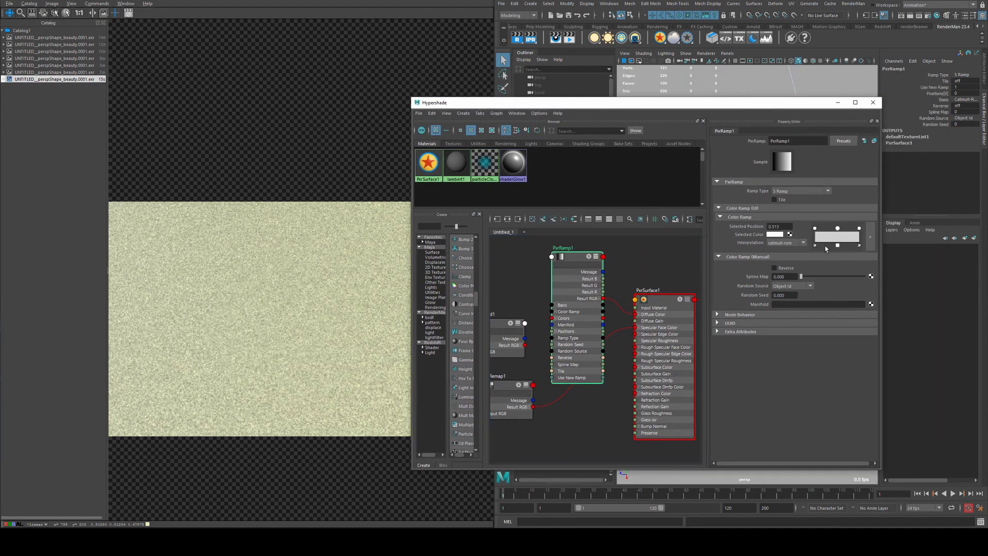
left_click(792, 245)
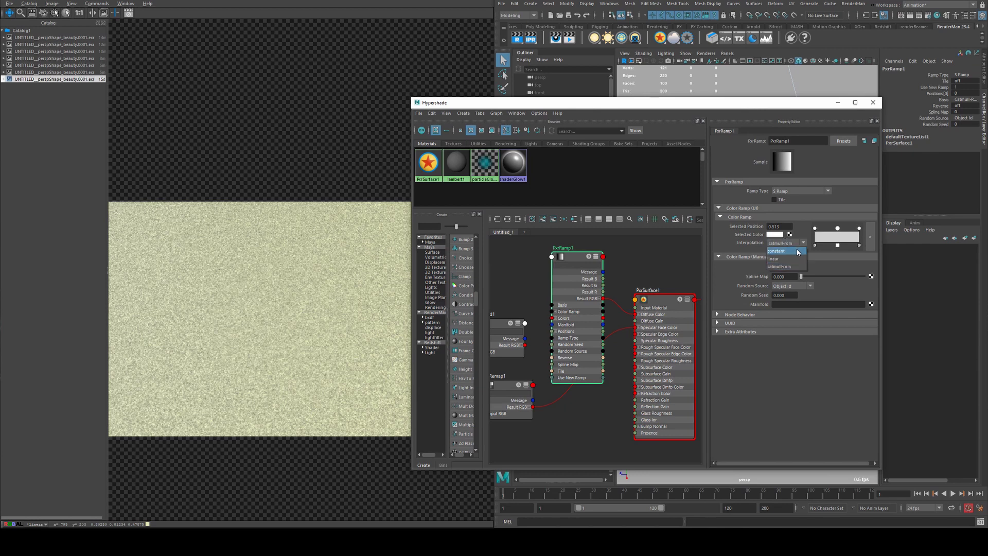
left_click(797, 251)
Step: Color the ramp's three stops from the color history: golden yellow first, cream in the middle and pale yellow last
left_click(813, 230)
left_click(778, 237)
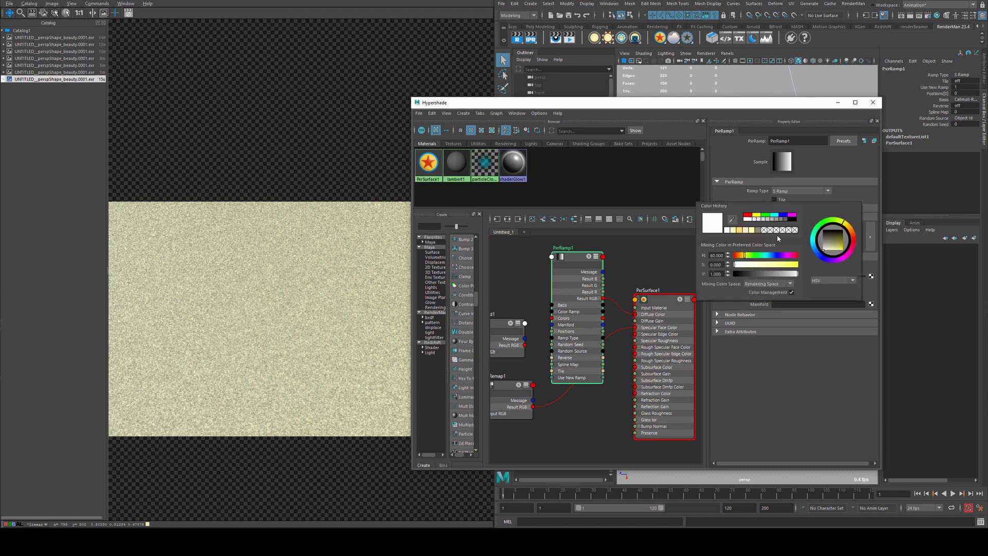
left_click(739, 230)
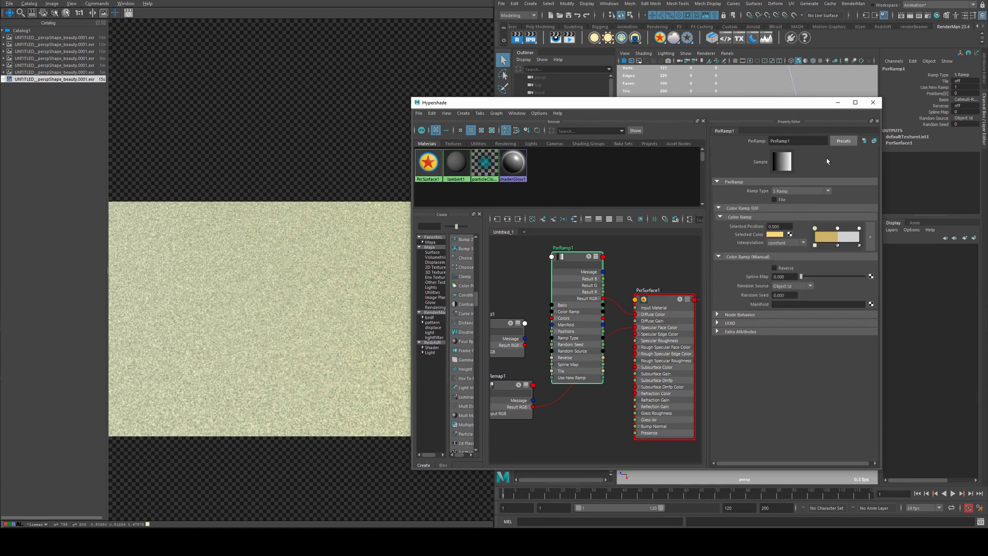
left_click(838, 228)
left_click(777, 235)
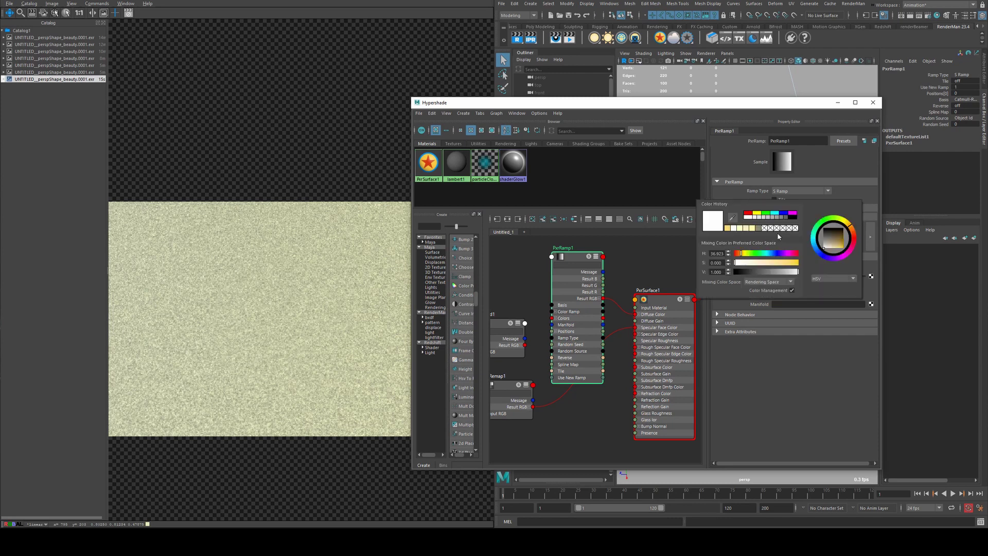
left_click(746, 229)
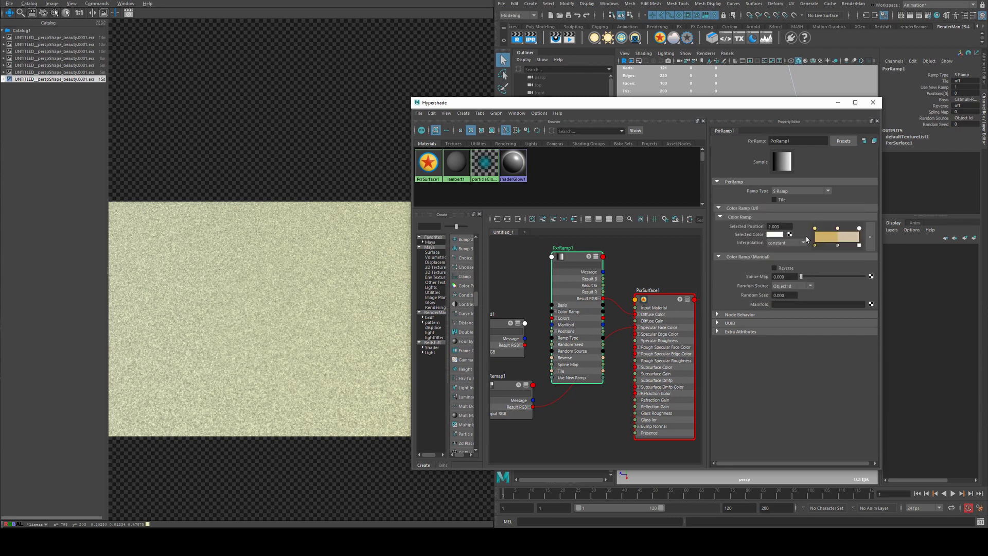
left_click(776, 235)
left_click(728, 230)
Step: Show the camera's resolution gate around the flat plane and start an IPR render of its ramp colors
left_click_drag(658, 104, 366, 177)
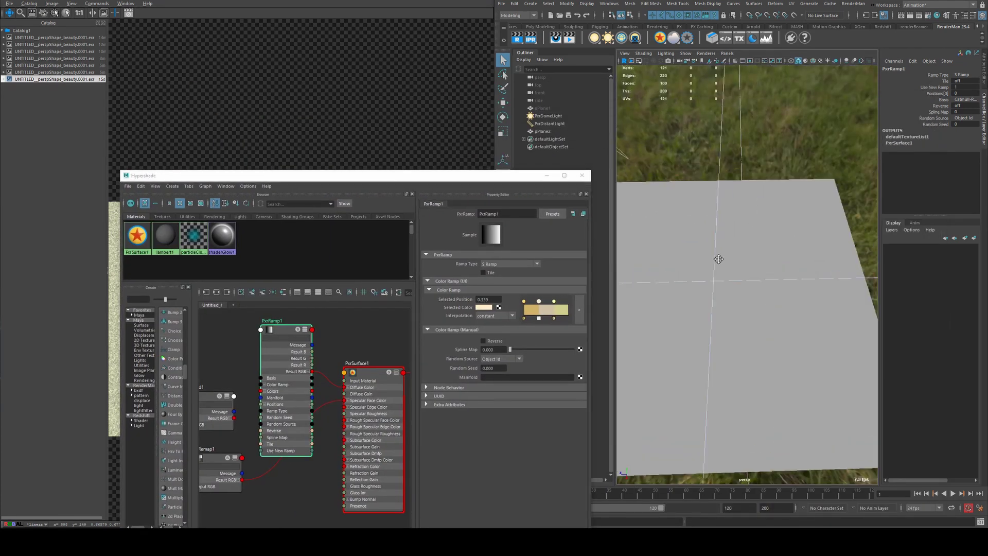
left_click(752, 61)
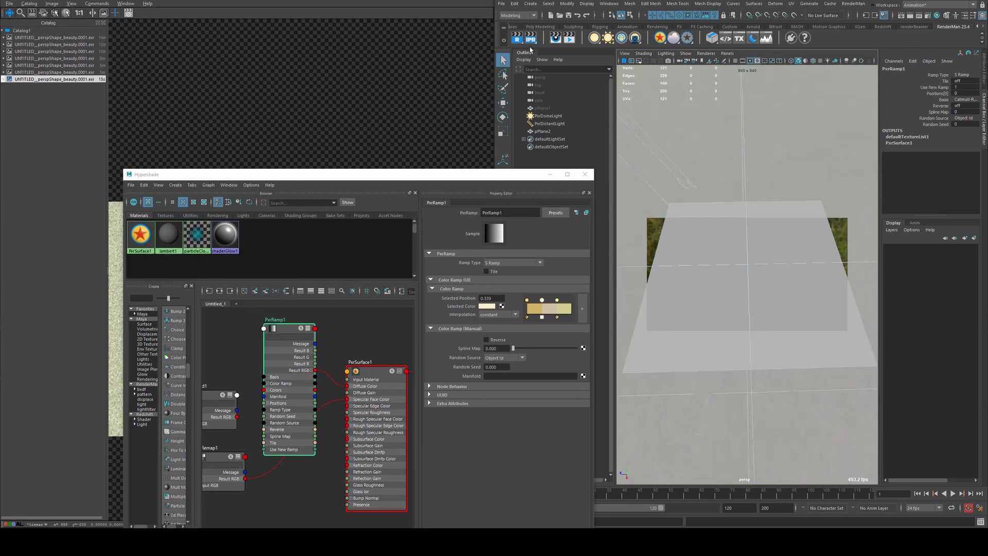
left_click(532, 39)
left_click_drag(488, 178, 789, 81)
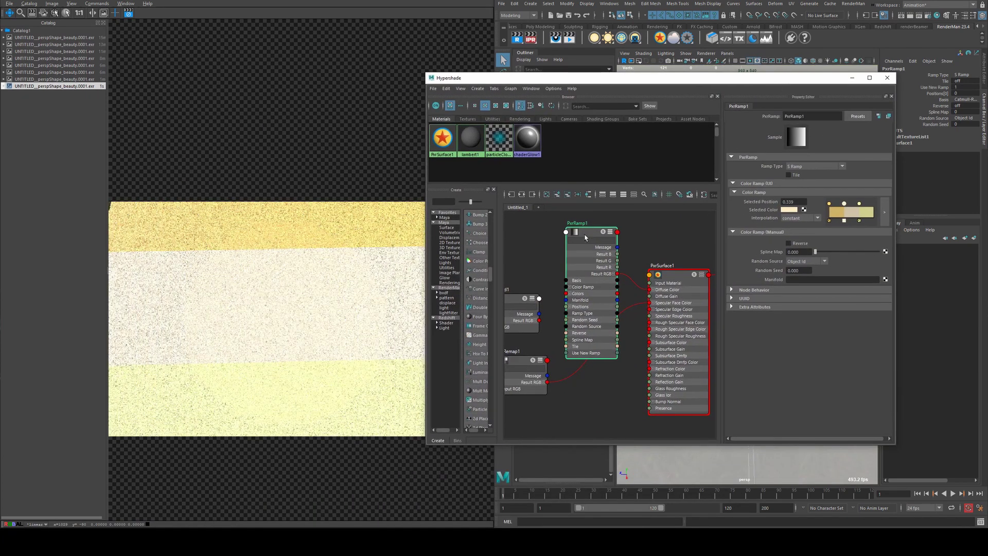
Step: Add a second PxrVoronoise node and connect its Result F to the PxrRamp's Spline Map
left_click(584, 237)
key("2")
middle_click_drag(538, 242, 624, 280, "alt")
left_click_drag(673, 273, 662, 235)
key("3")
left_click_drag(665, 271, 601, 264)
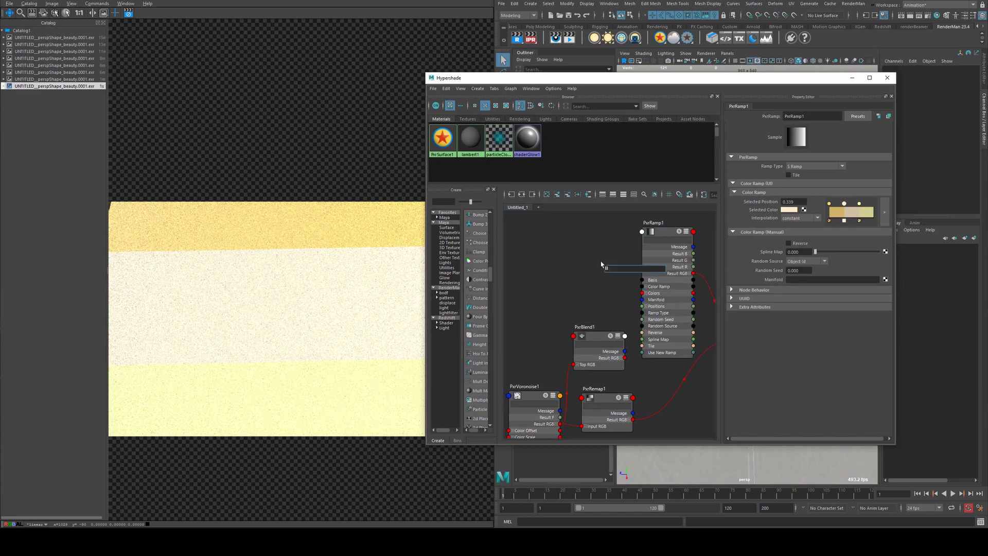
type("vor")
key("Return")
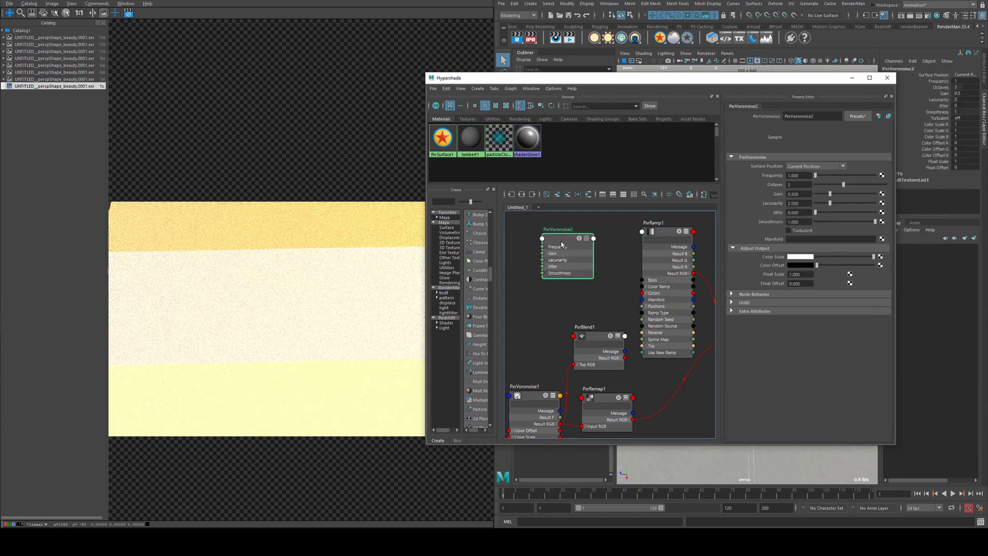
key("3")
left_click_drag(561, 239, 643, 341)
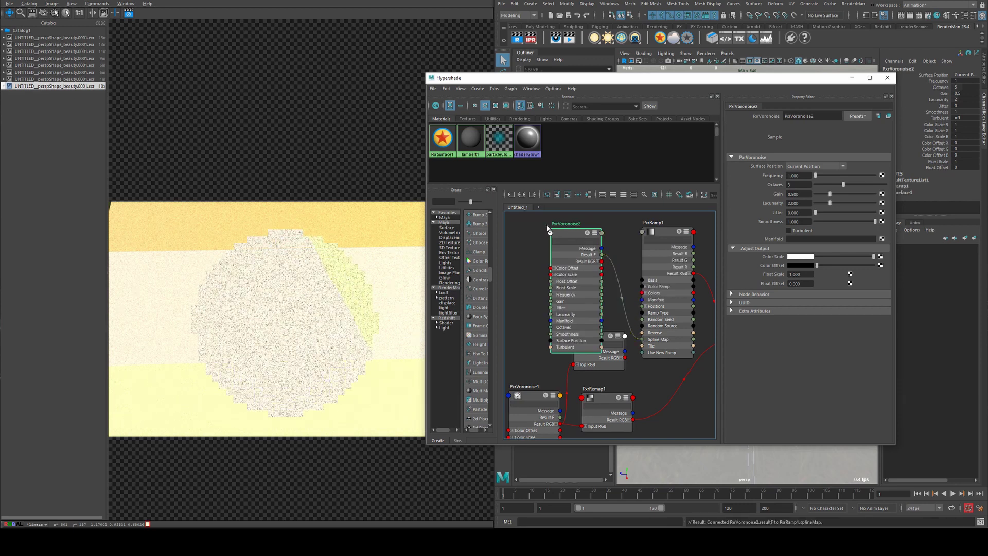
left_click_drag(573, 236, 568, 232)
Step: Set the second PxrVoronoise's Frequency to 10 and make room around it in the network
left_click_drag(618, 87, 387, 92)
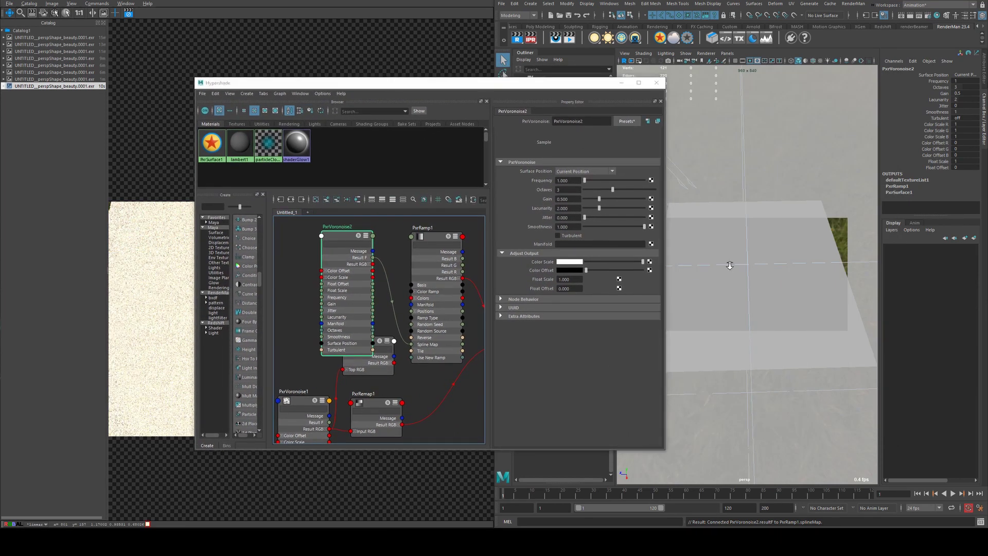
left_click_drag(444, 80, 687, 60)
left_click_drag(893, 158, 937, 156)
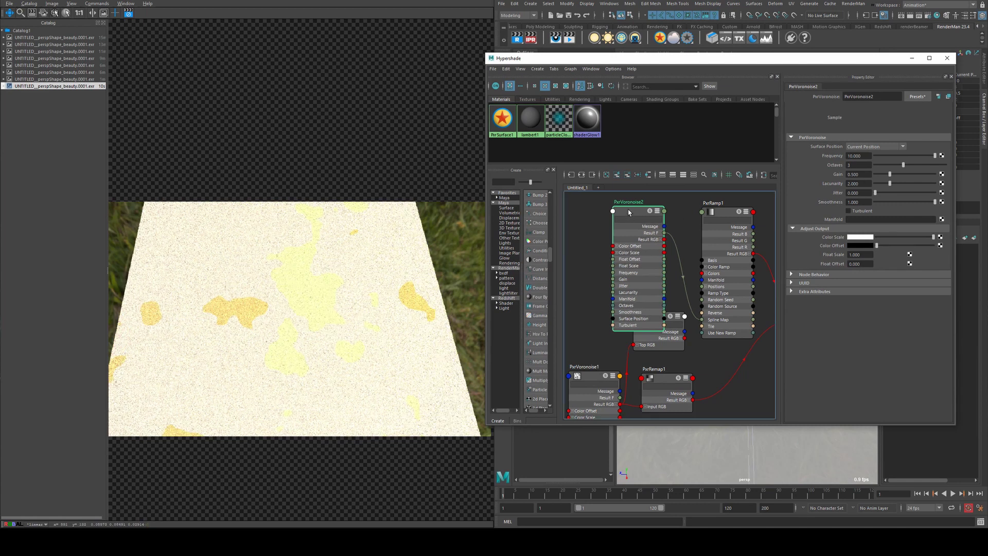
left_click_drag(629, 208, 632, 215)
middle_click_drag(596, 234, 651, 218, "alt")
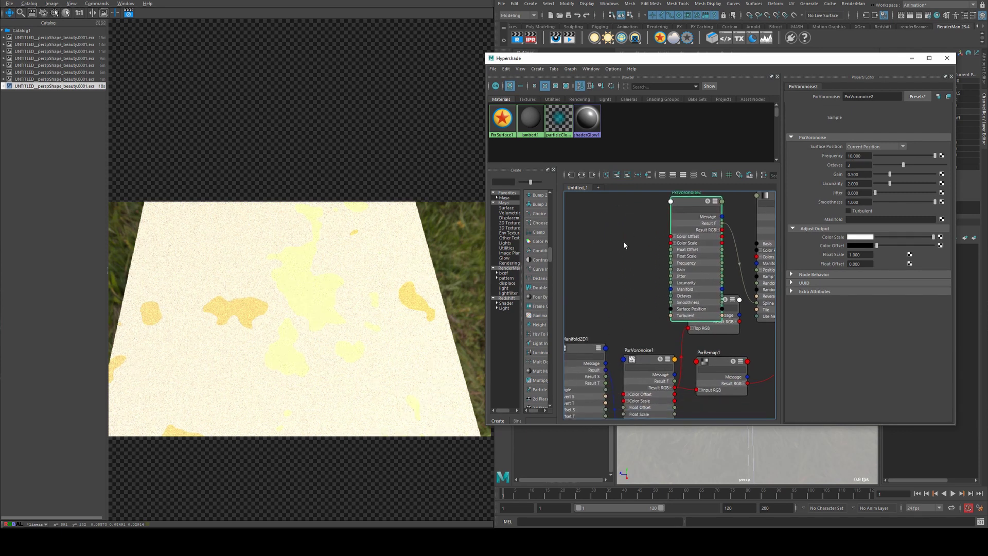
Step: Add a second PxrManifold2D node and connect its Result to the second PxrVoronoise's Manifold
key("Tab")
type("mani")
key("Down")
key("Down")
key("Return")
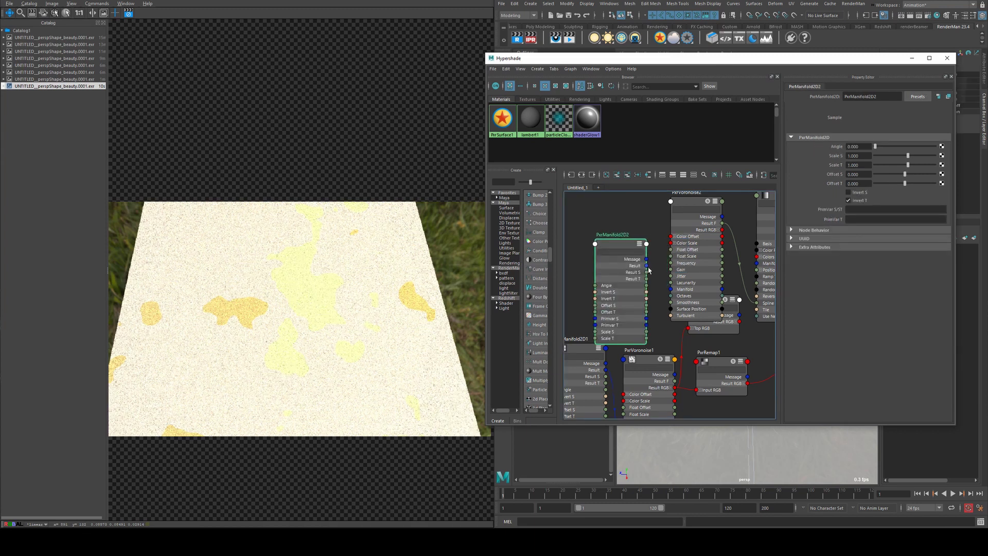
left_click_drag(647, 266, 670, 289)
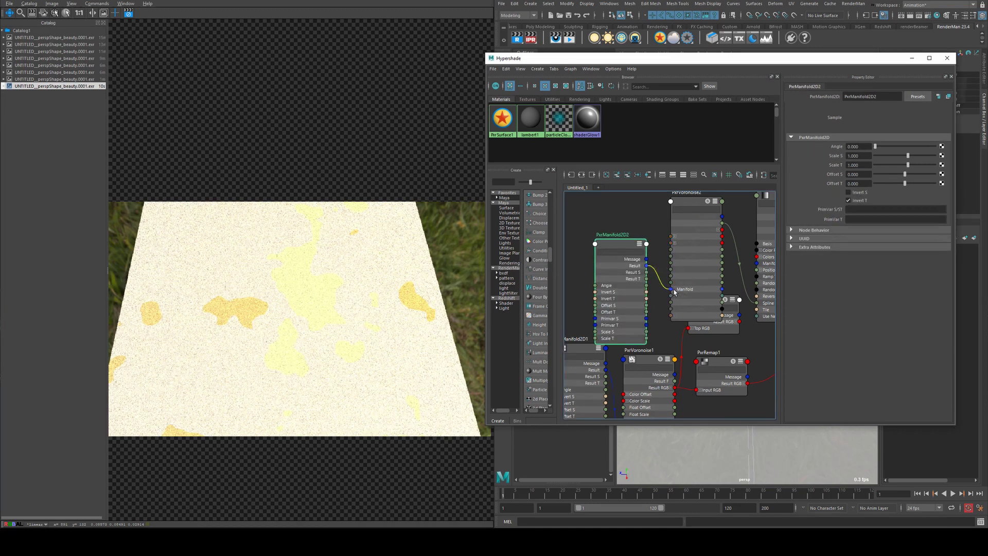
Step: Set the second PxrVoronoise's Smoothness to about 0.25, Jitter to 0.84, Gain to 1.52 and Lacunarity to 6.01
left_click(692, 201)
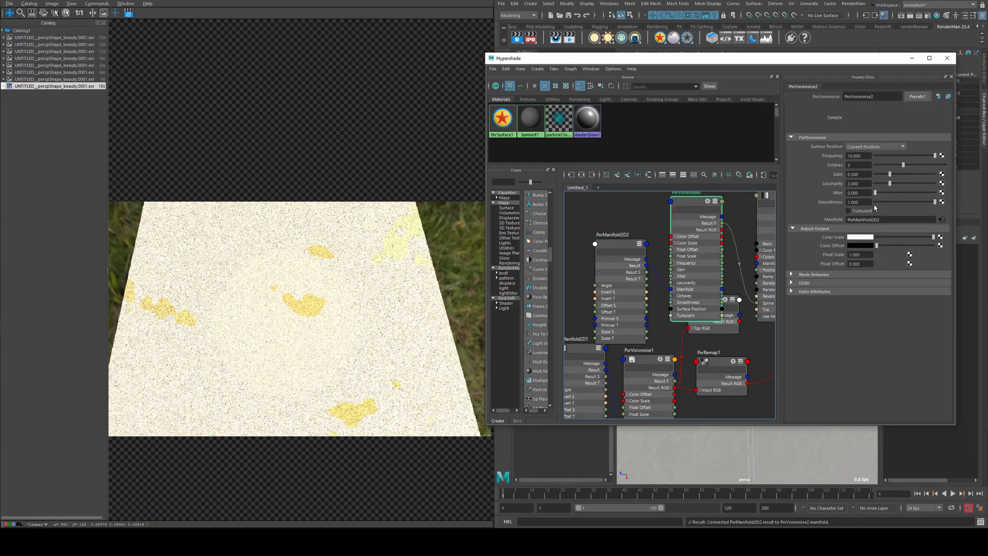
left_click_drag(875, 201, 890, 202)
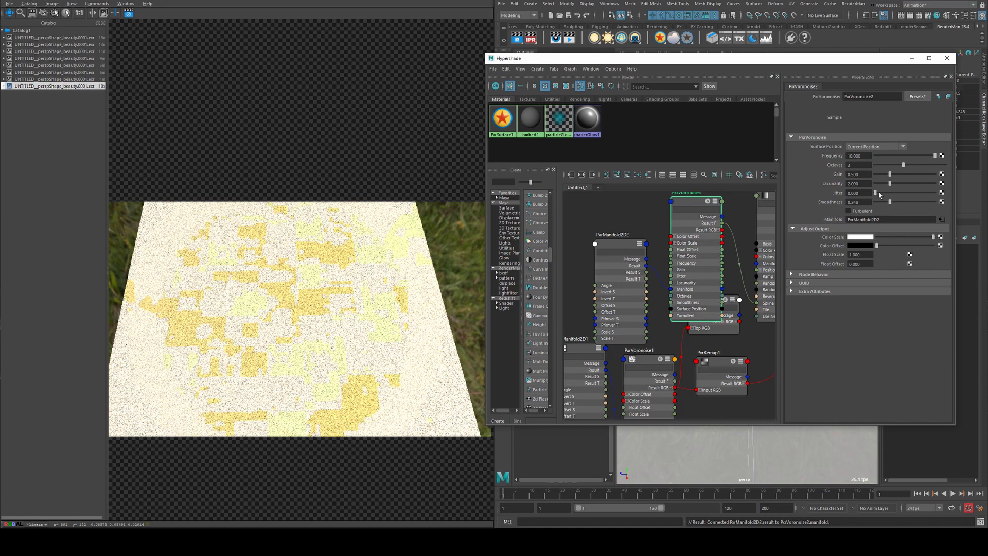
left_click_drag(876, 193, 885, 194)
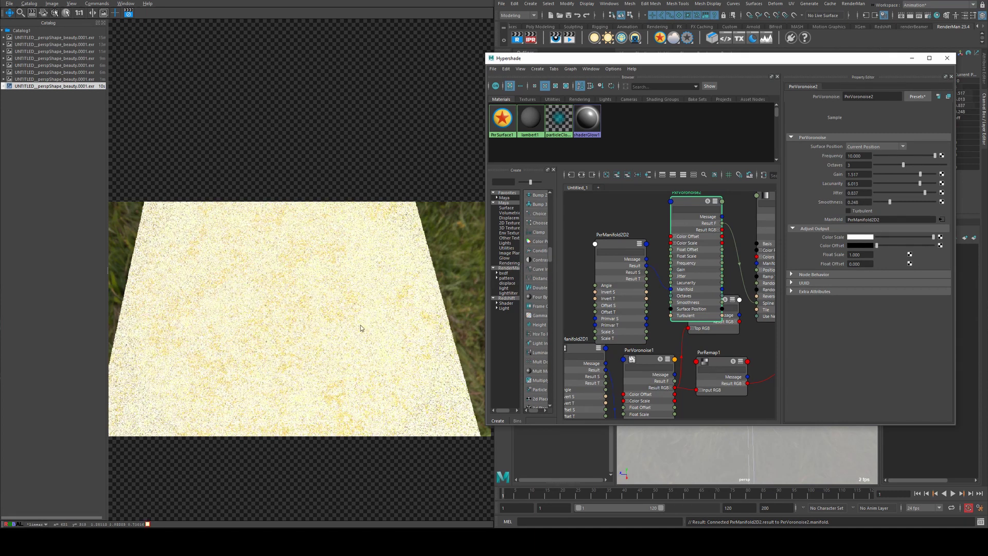
Step: Move the second PxrManifold2D up beside its noise node and set its Scale S and Scale T to 10
left_click(619, 246)
left_click_drag(619, 247, 619, 228)
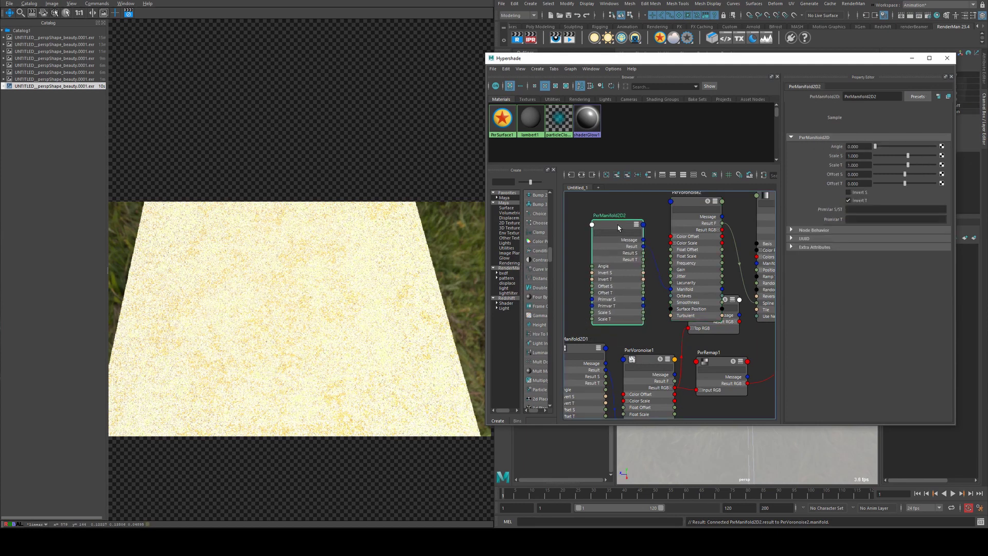
left_click(858, 156)
type("10")
key("Tab")
type("10")
key("Return")
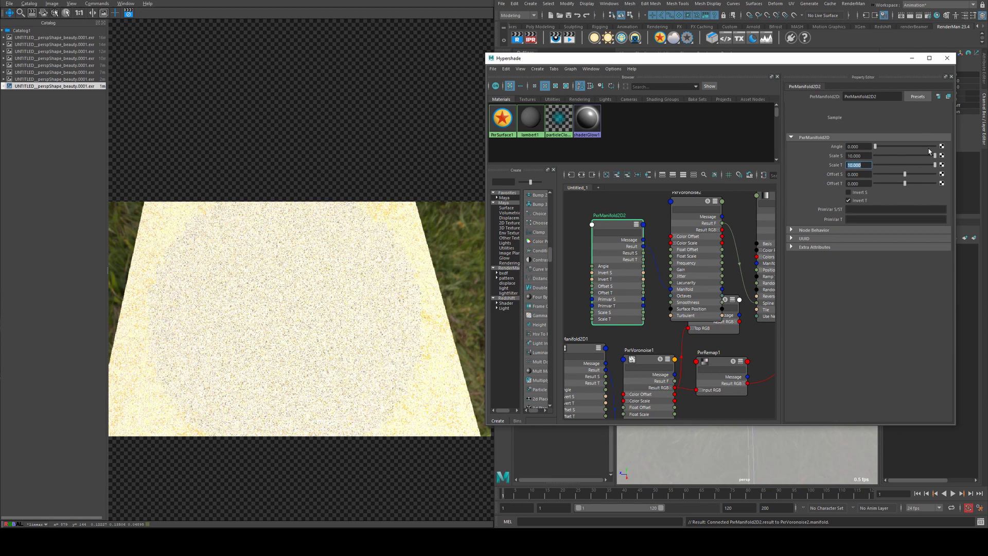
Step: Set the second PxrManifold2D's Scale S and Scale T to 20 and examine the plane's rendered grain up close
left_click_drag(866, 156, 765, 148)
type("20")
key("Tab")
type("20")
key("Return")
left_click_drag(742, 58, 257, 60)
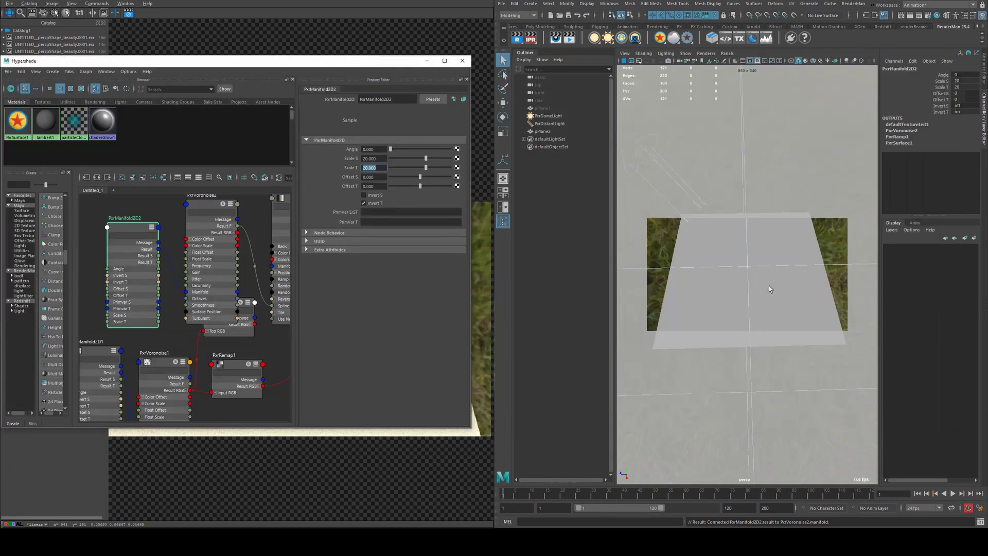
right_click_drag(773, 284, 935, 284, "alt")
left_click_drag(337, 60, 914, 50)
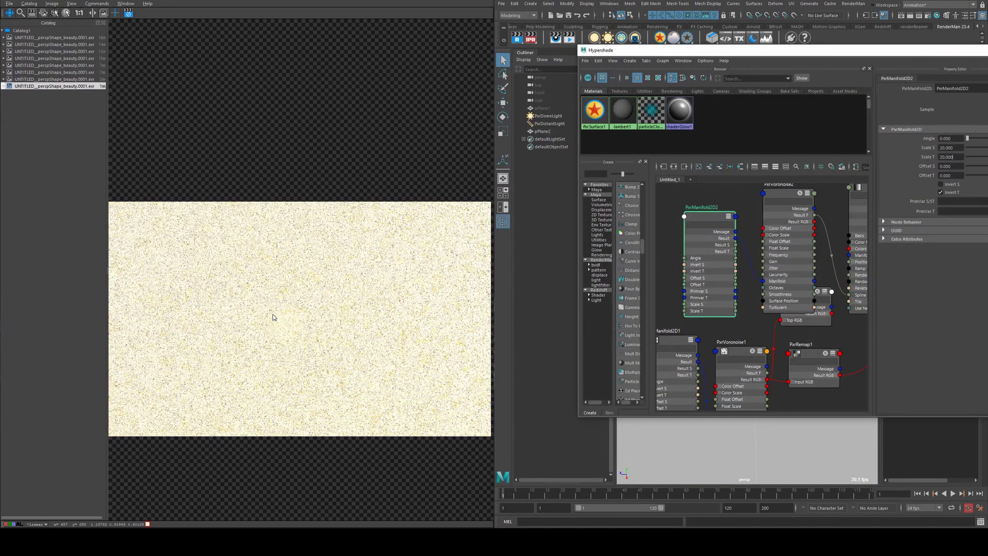
left_click_drag(719, 55, 449, 29)
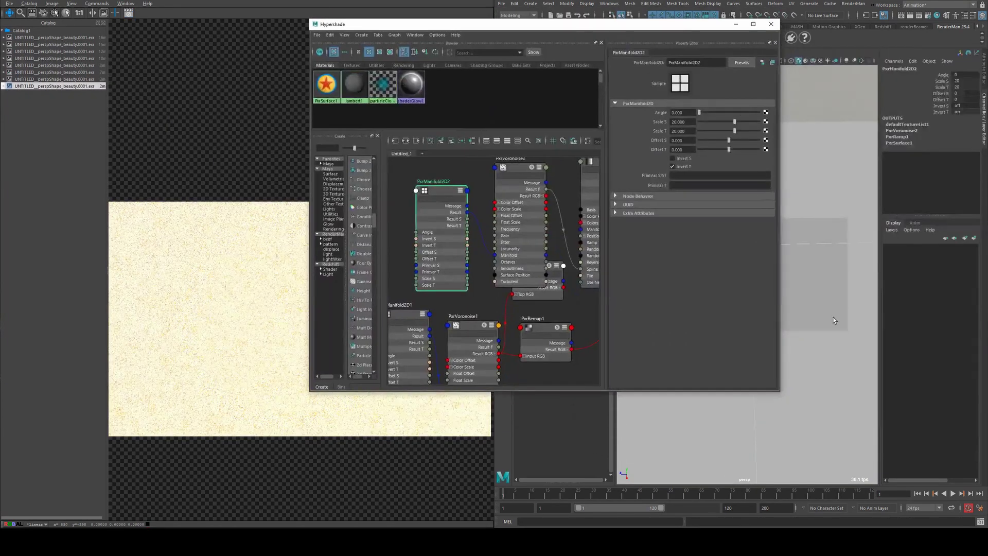
Step: Inspect the PxrRemap settings and move the PxrBlend node out from behind the second PxrVoronoise
scroll(562, 247, "down", 3)
middle_click_drag(551, 319, 540, 276, "alt")
scroll(539, 276, "up", 3)
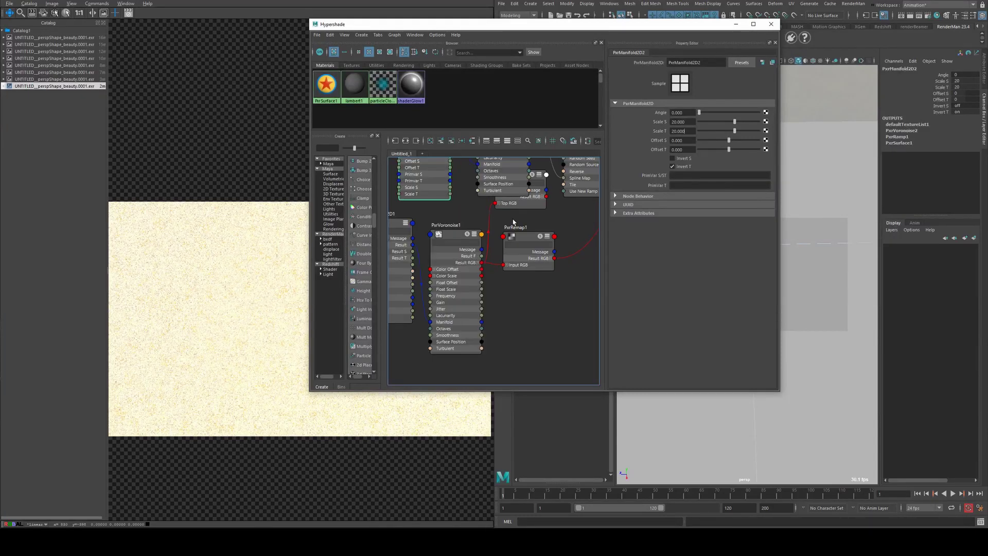
left_click(525, 239)
middle_click_drag(561, 215, 545, 292, "alt")
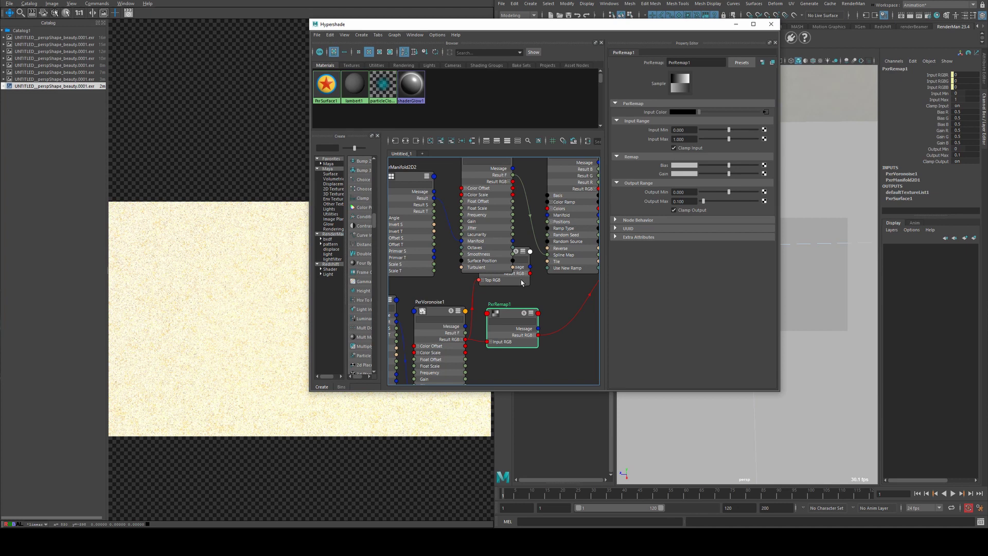
left_click_drag(522, 283, 524, 295)
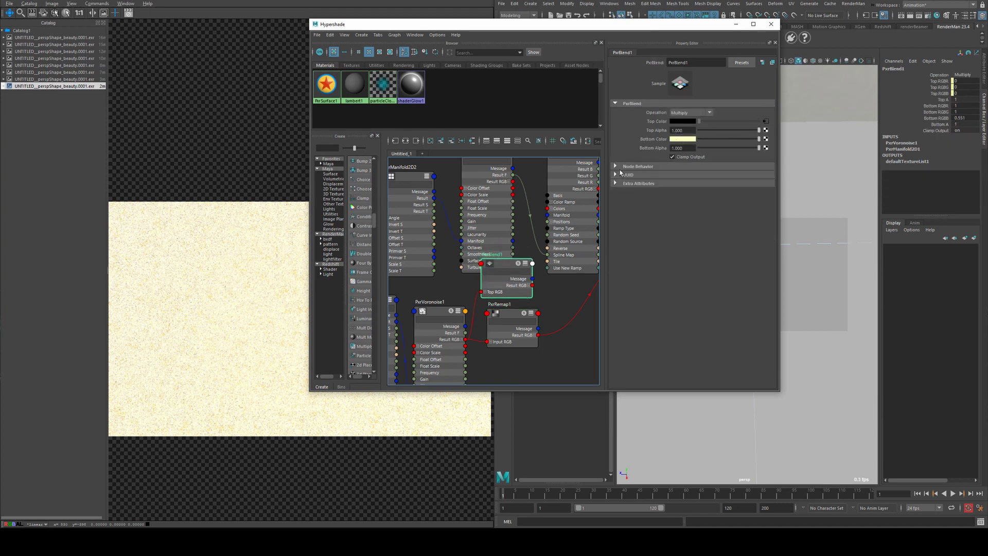
Step: Route the PxrRamp's Result RGB through the PxrBlend's Bottom RGB into the PxrSurface's Diffuse Color, collapsing the ramp nodes to their connected attributes
scroll(576, 208, "down", 4)
left_click_drag(562, 197, 515, 229)
key("2")
scroll(523, 213, "up", 4)
scroll(507, 200, "down", 4)
scroll(515, 232, "up", 2)
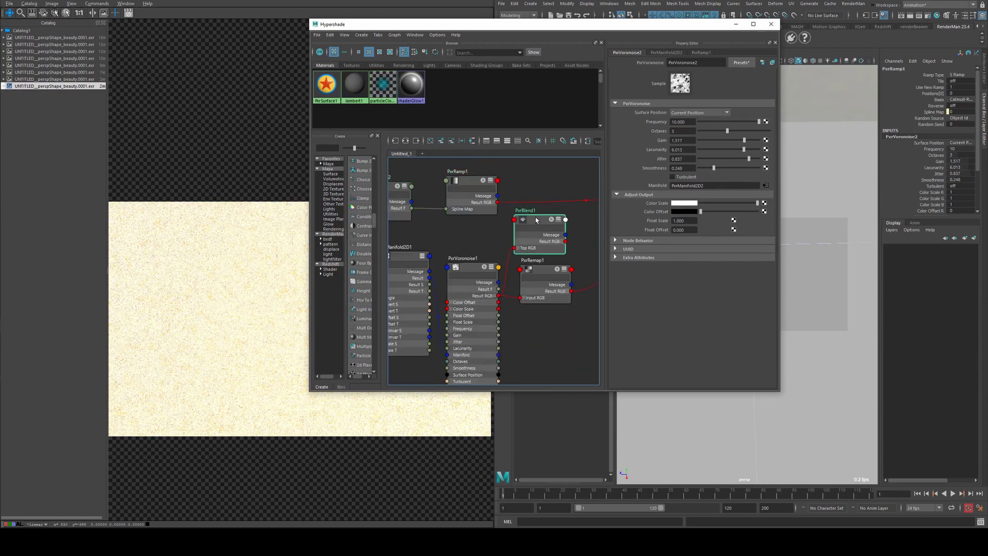
left_click(535, 219)
key("3")
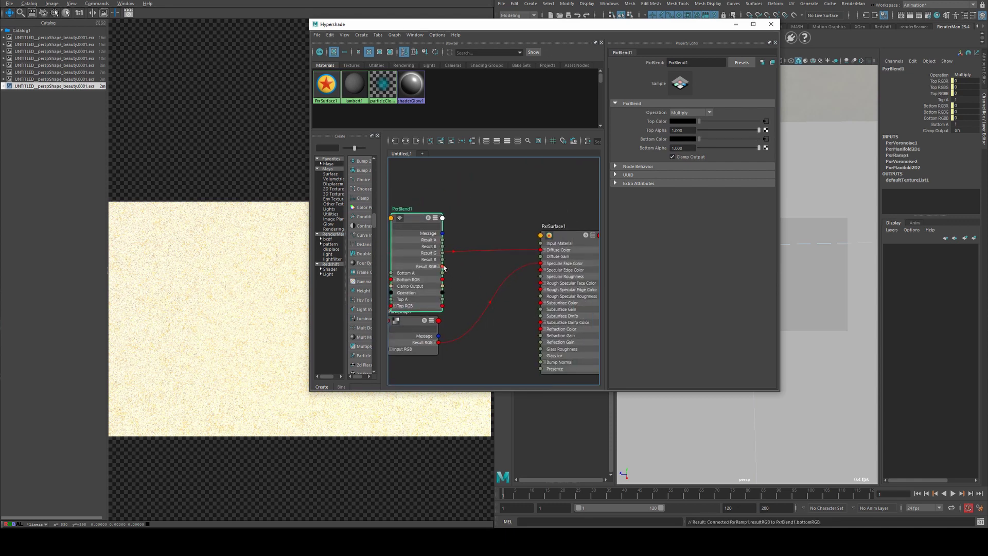
left_click_drag(443, 267, 542, 250)
Step: Start a new IPR render of the blended color and swap the flat plane for the hidden hill pPlane1
left_click(736, 24)
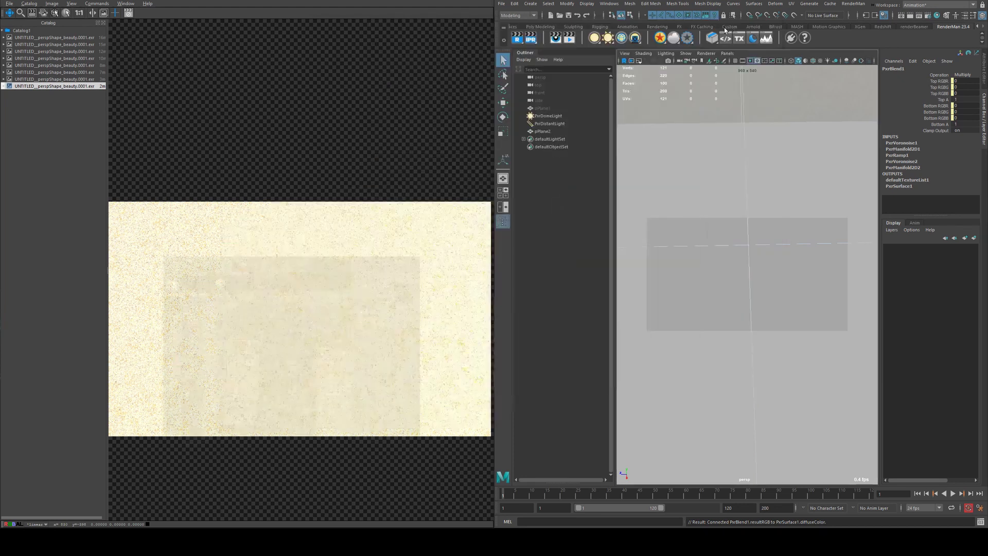
left_click(530, 38)
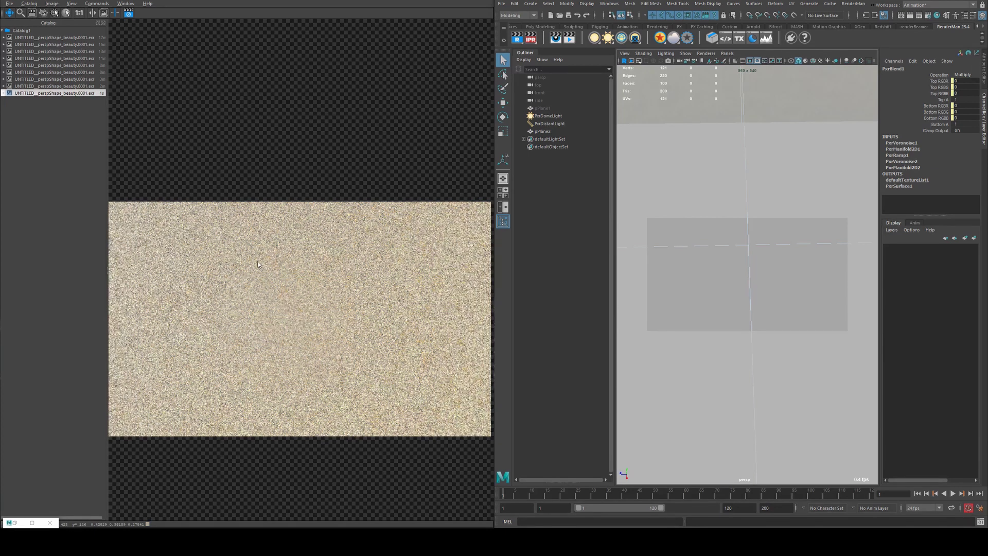
left_click(723, 220)
key("ctrl+h")
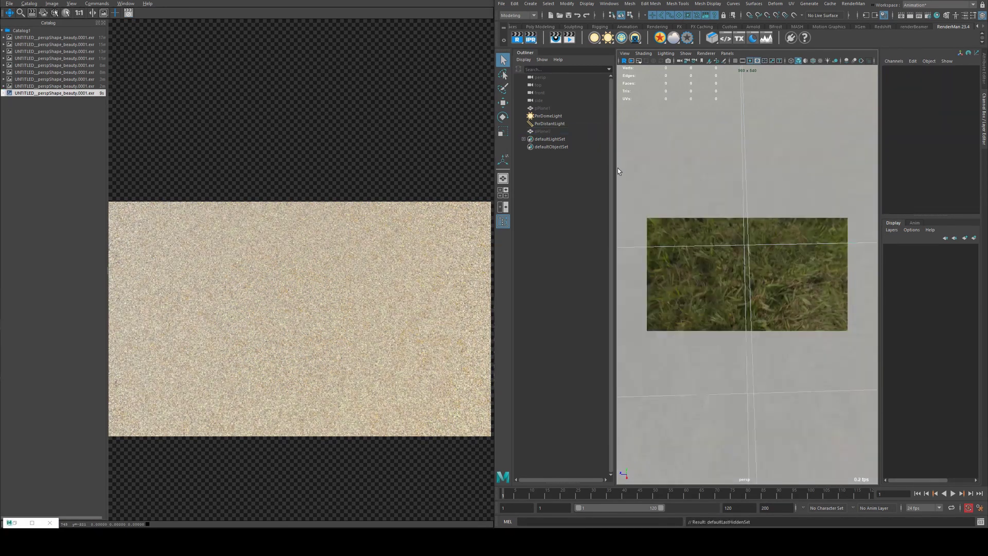
left_click(548, 133)
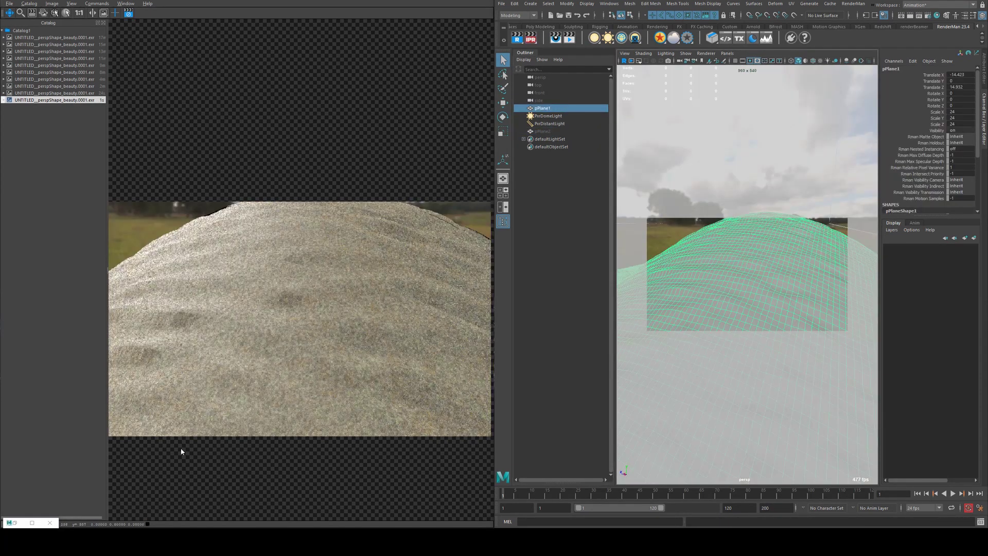
Step: Set the first PxrManifold2D's Scale S and Scale T to 500 and return to the hill's render
left_click(14, 523)
middle_click_drag(512, 209, 642, 145, "alt")
middle_click_drag(421, 232, 498, 208, "alt")
left_click(473, 221)
left_click_drag(689, 123, 635, 112)
type("500")
key("Tab")
type("500")
key("Return")
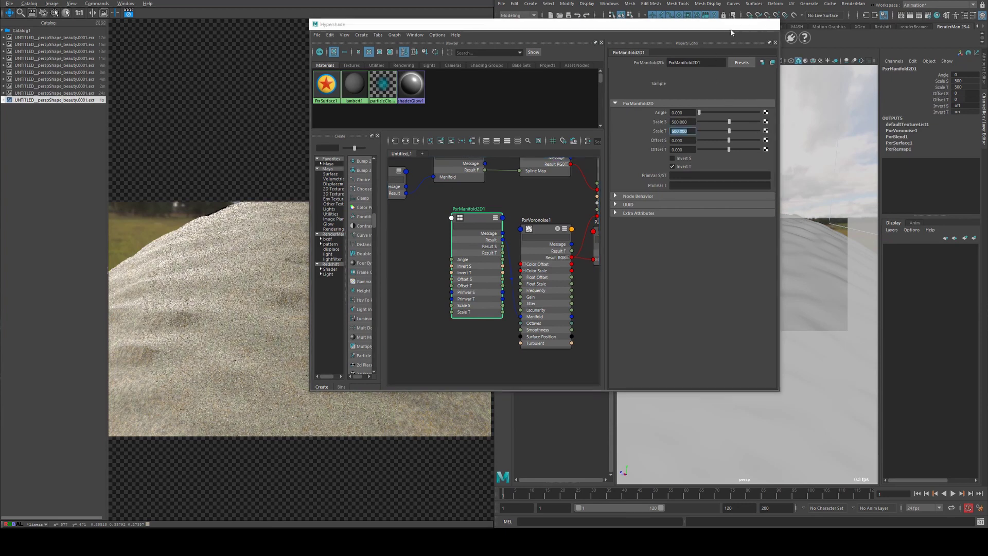
left_click(735, 24)
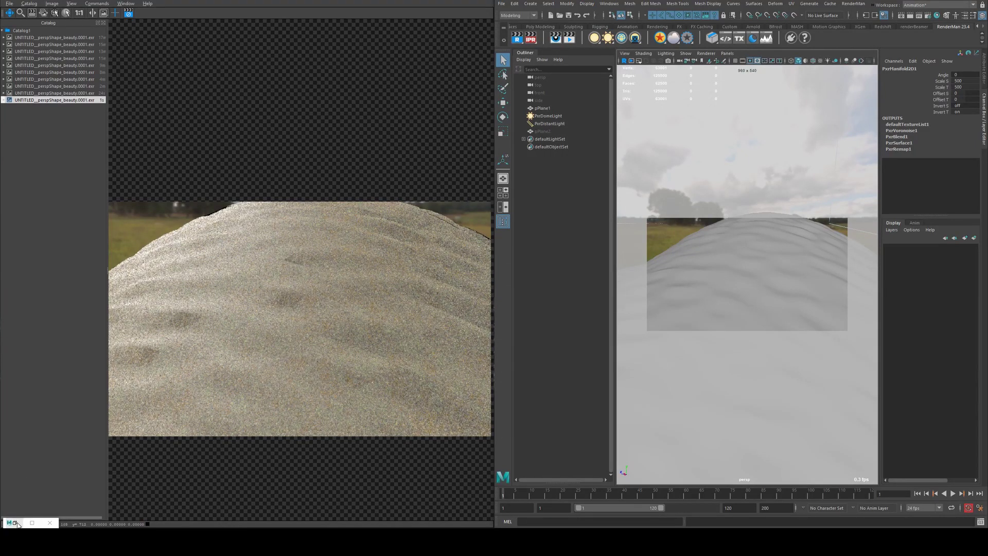
Step: Set the second PxrManifold2D's Scale S and Scale T to 50
left_click(31, 523)
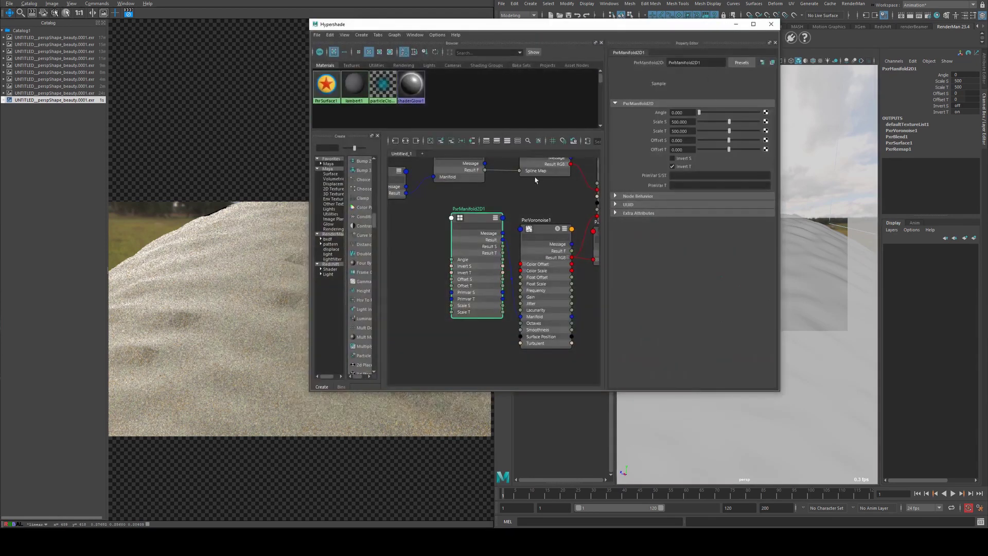
middle_click_drag(530, 183, 608, 272, "alt")
left_click_drag(454, 258, 457, 247)
double_click(690, 122)
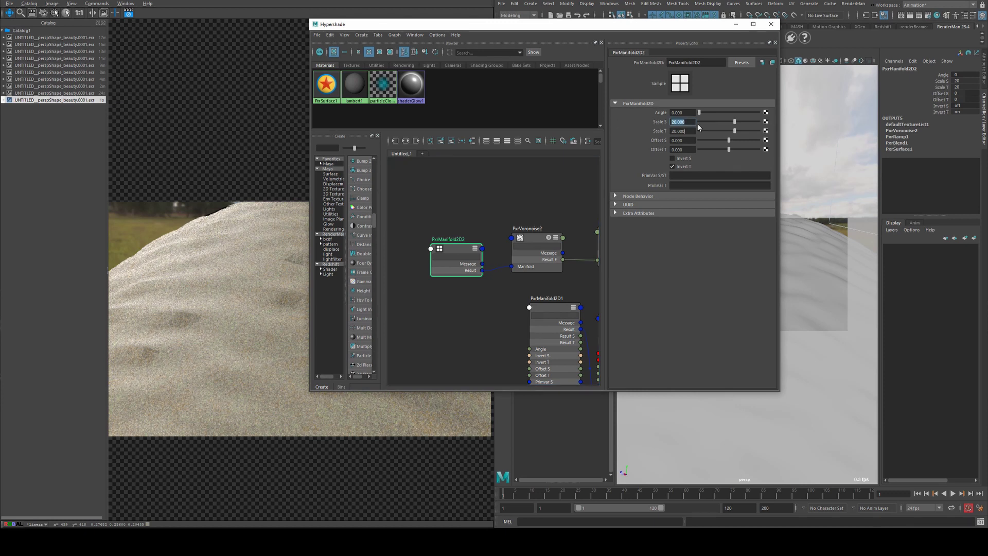
type("50")
key("Tab")
type("50")
key("Return")
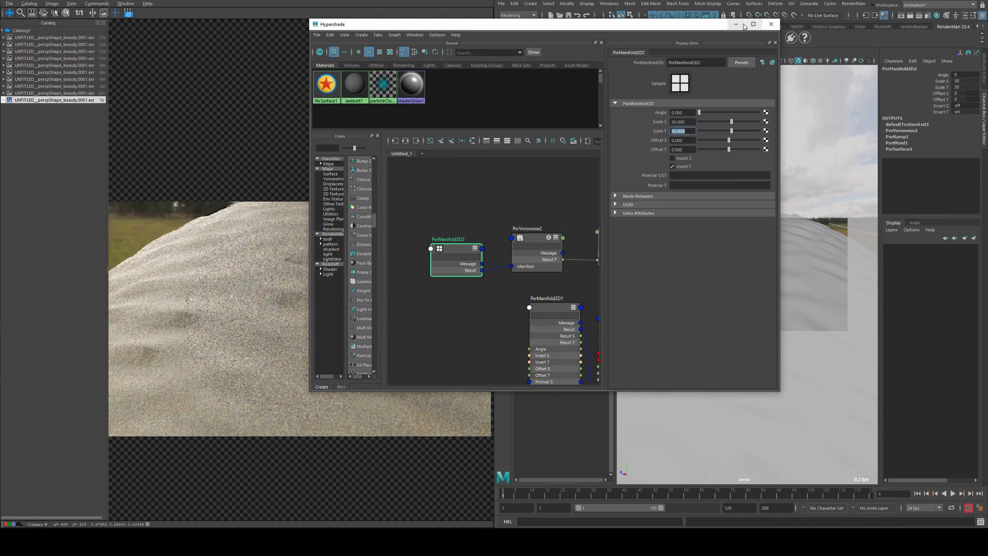
Step: Examine the sand grain on the rendered hill at different zoom levels, camera angles and distances
left_click(740, 25)
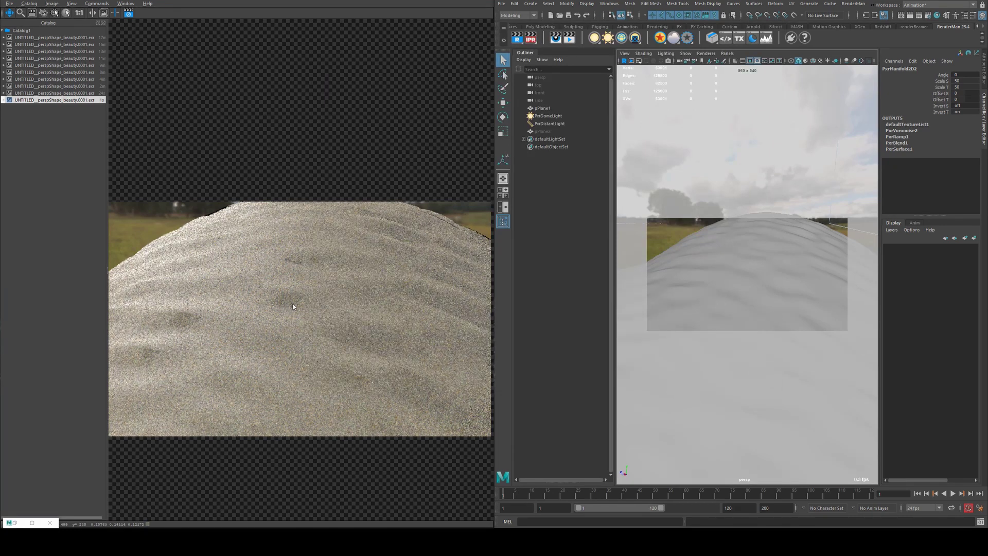
scroll(328, 310, "up", 4)
scroll(370, 402, "down", 3)
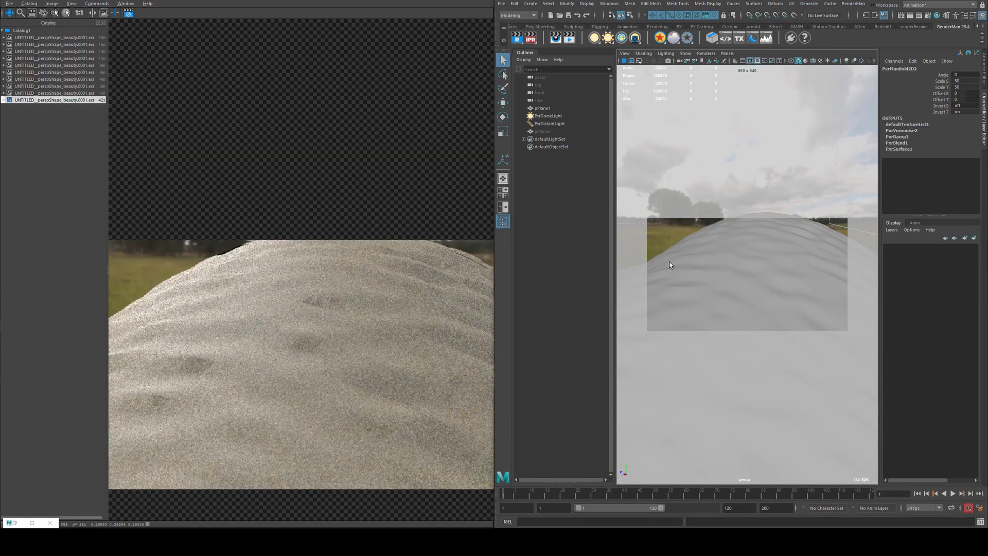
left_click_drag(661, 260, 725, 252, "alt")
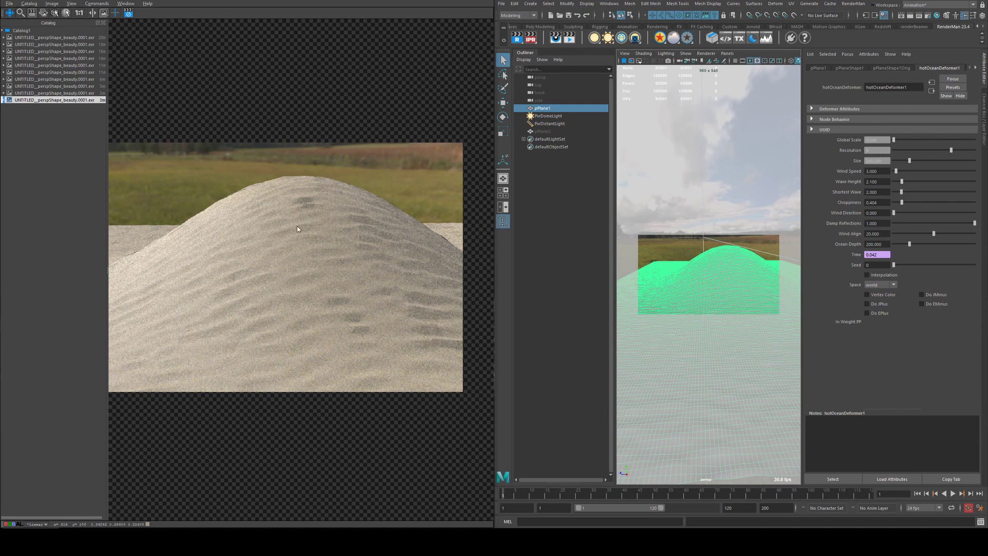
right_click_drag(706, 273, 775, 280, "alt")
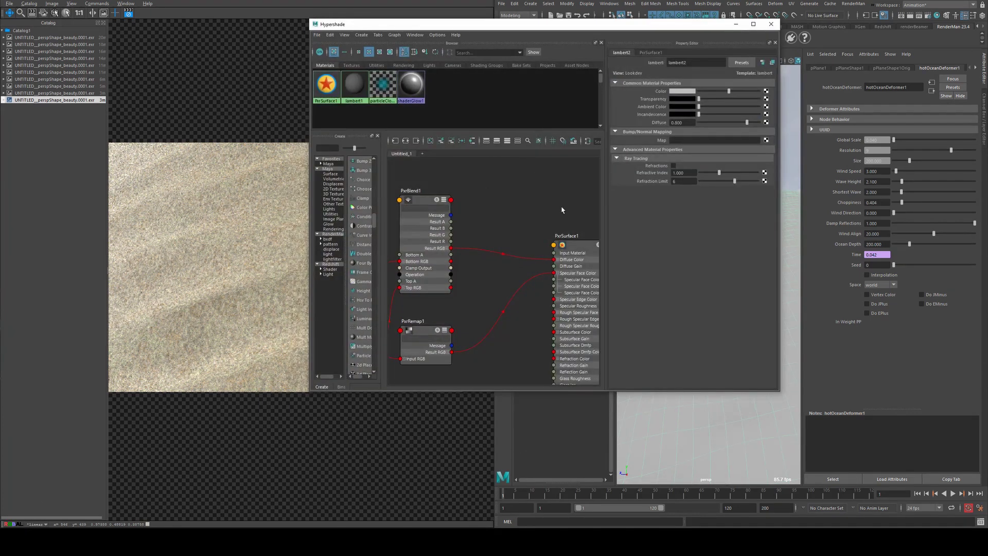
Step: Make room below the first PxrVoronoise's neighbors in the network and add a PxrBump node beside it
middle_click_drag(562, 210, 554, 98, "alt")
scroll(501, 233, "down", 3)
middle_click_drag(493, 245, 547, 230, "alt")
left_click_drag(441, 207, 441, 251)
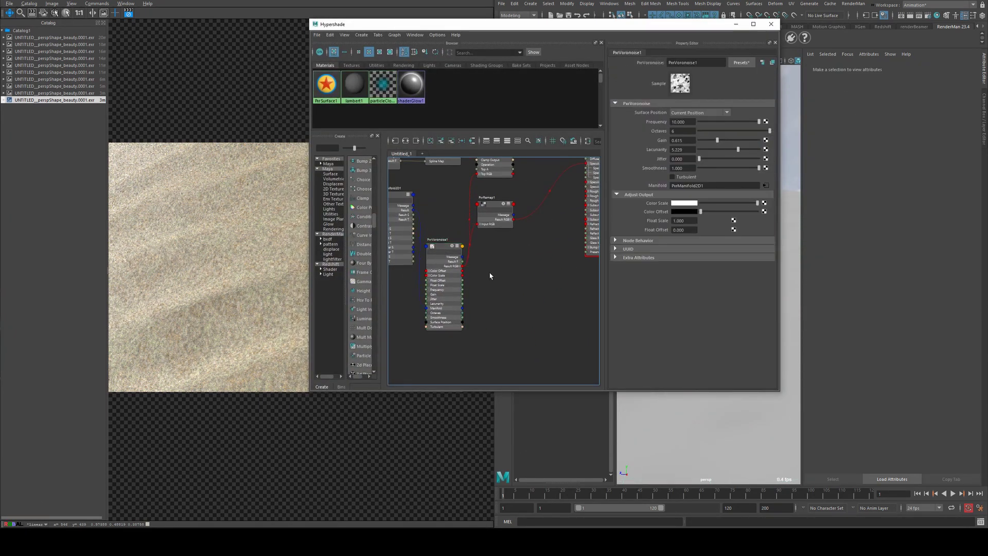
key("Tab")
type("bump")
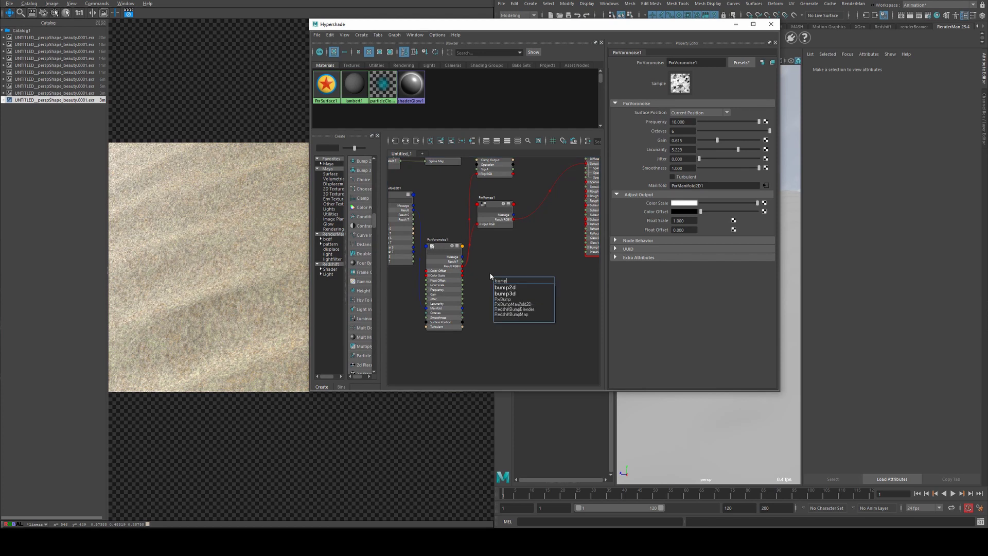
left_click(503, 299)
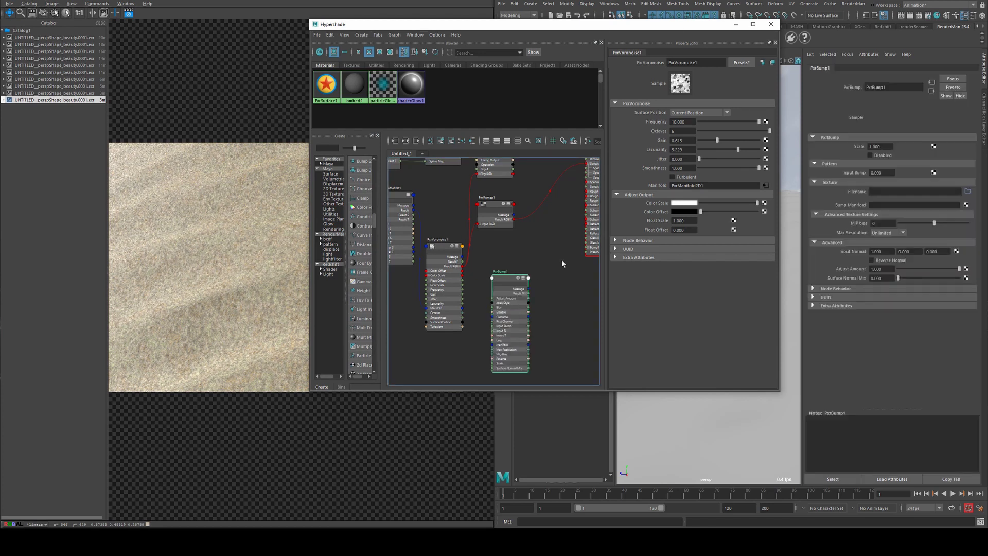
Step: Connect the PxrBump's Result N to the PxrSurface's Bump Normal and the first PxrVoronoise's Result F to its Input Bump
key("a")
left_click_drag(490, 312, 547, 265)
left_click_drag(424, 279, 442, 355)
middle_click_drag(442, 351, 447, 305, "alt")
scroll(447, 303, "up", 2)
left_click_drag(420, 203, 463, 294)
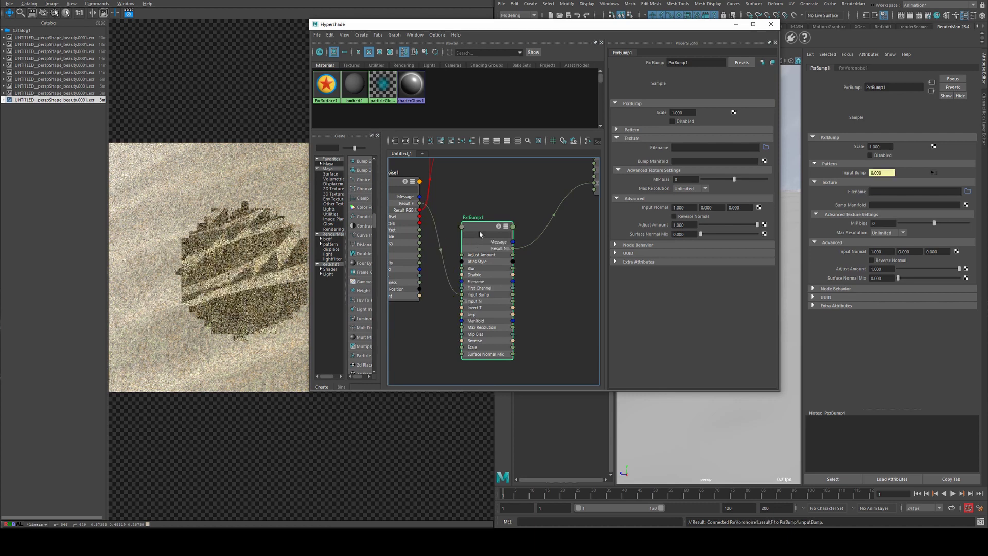
Step: Uncover the render to examine the bump effect on the hill and select the first PxrVoronoise
middle_click_drag(458, 298, 566, 311, "alt")
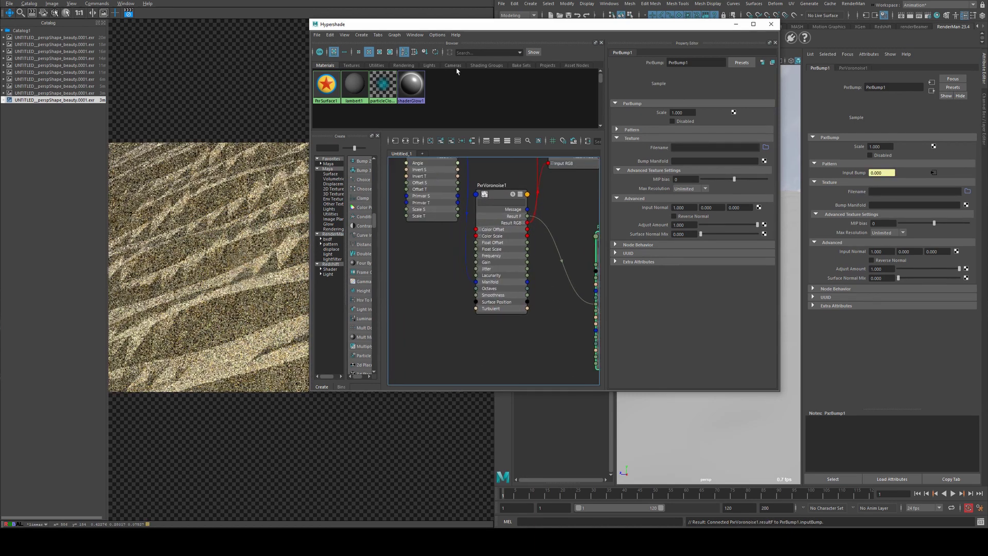
left_click_drag(498, 29, 258, 64)
left_click_drag(422, 61, 812, 49)
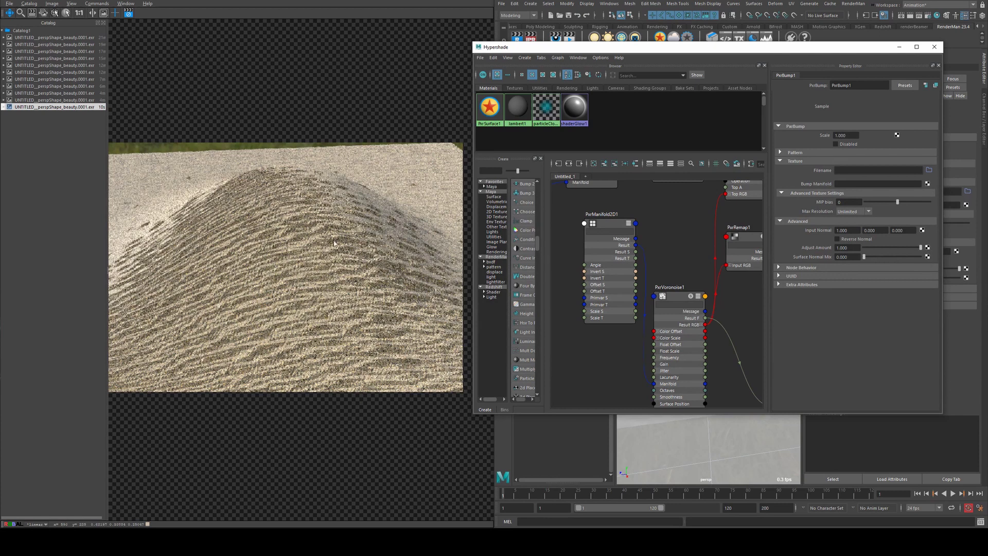
left_click(691, 303)
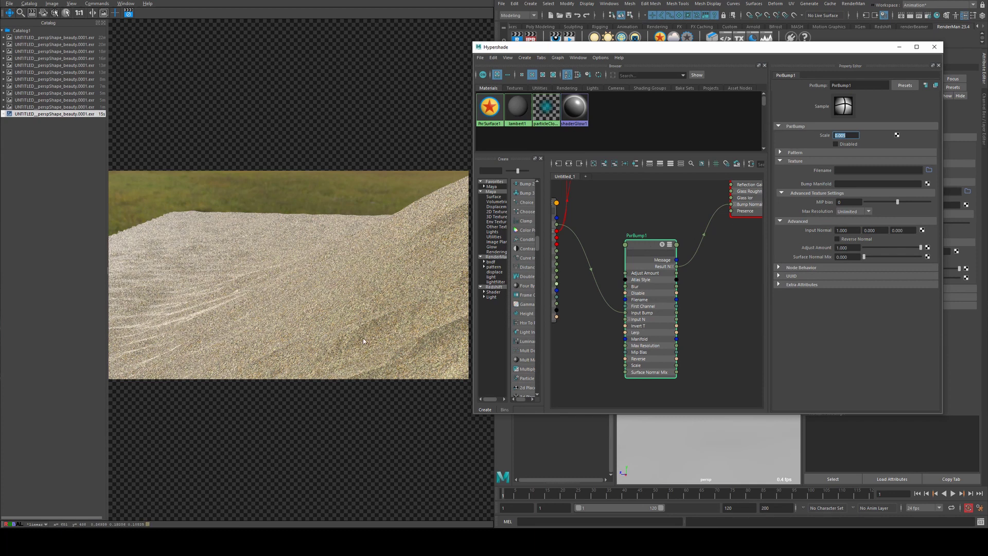
Step: Examine the settings of the first PxrVoronoise and of the manifold that feeds it
middle_click_drag(591, 237, 720, 256, "alt")
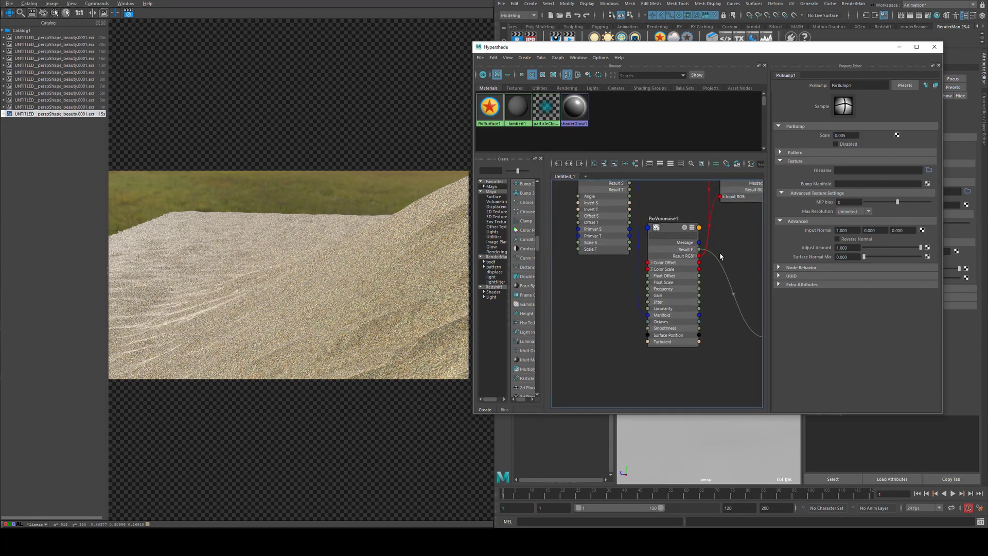
left_click(672, 227)
middle_click_drag(654, 205, 663, 283, "alt")
left_click(617, 231)
left_click(684, 306)
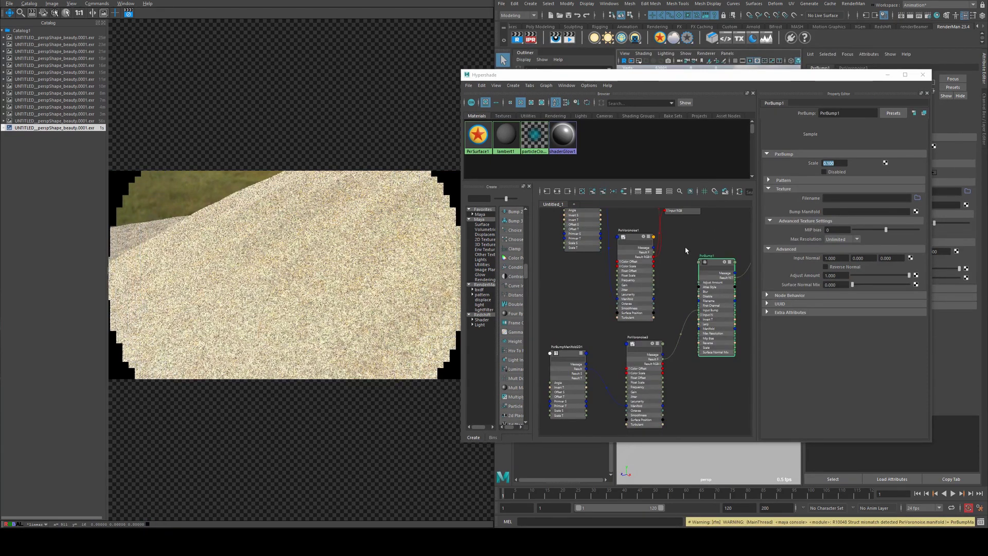
Step: Review the settings of the PxrVoronoise driving the bump, its PxrBumpManifold2D and the PxrBump, and stop the interactive render
left_click(687, 254)
left_click(647, 346)
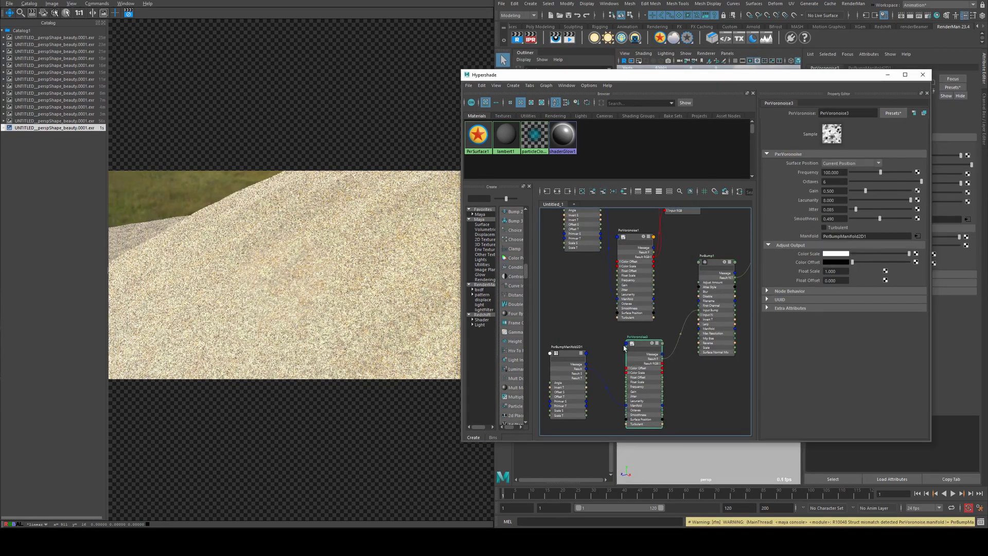
left_click(565, 354)
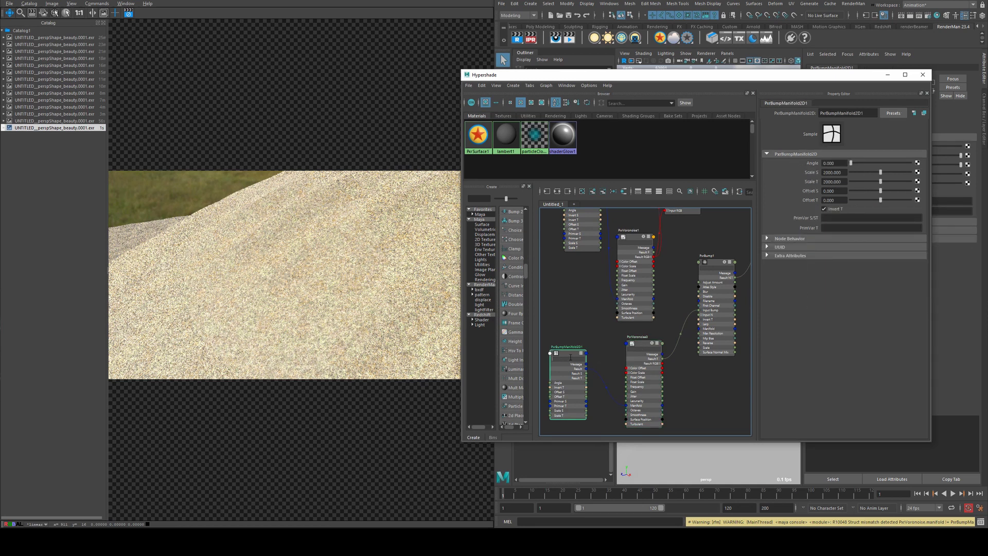
left_click(649, 340)
left_click(717, 264)
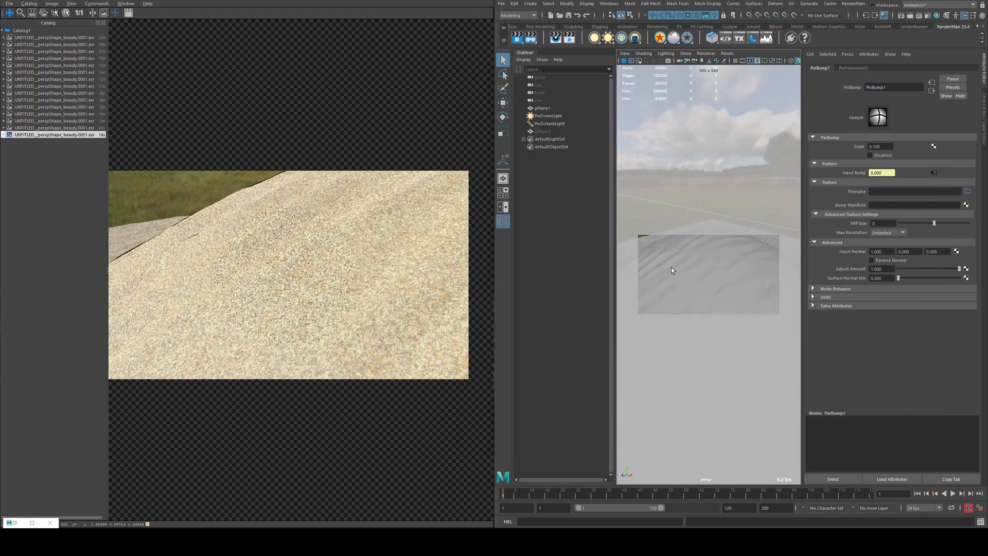
left_click(533, 38)
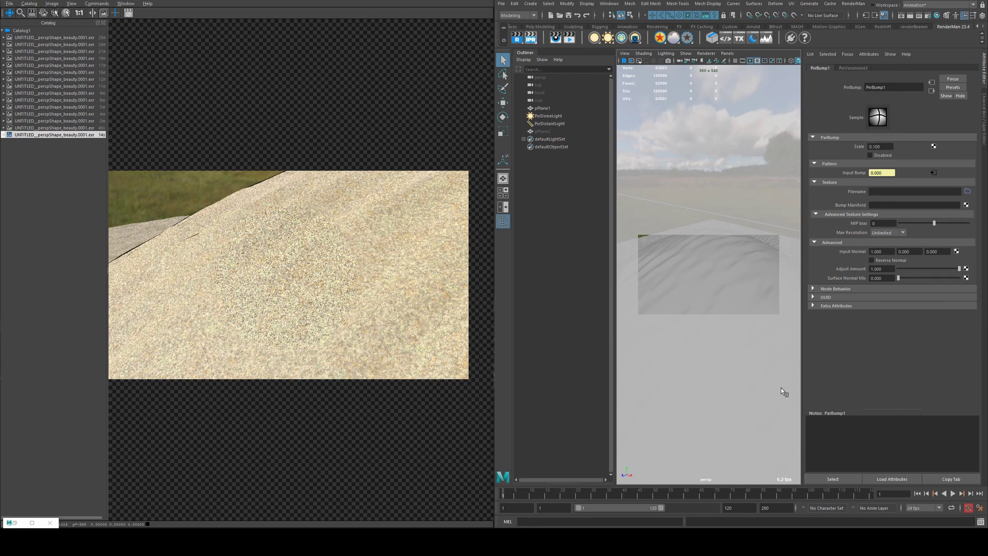